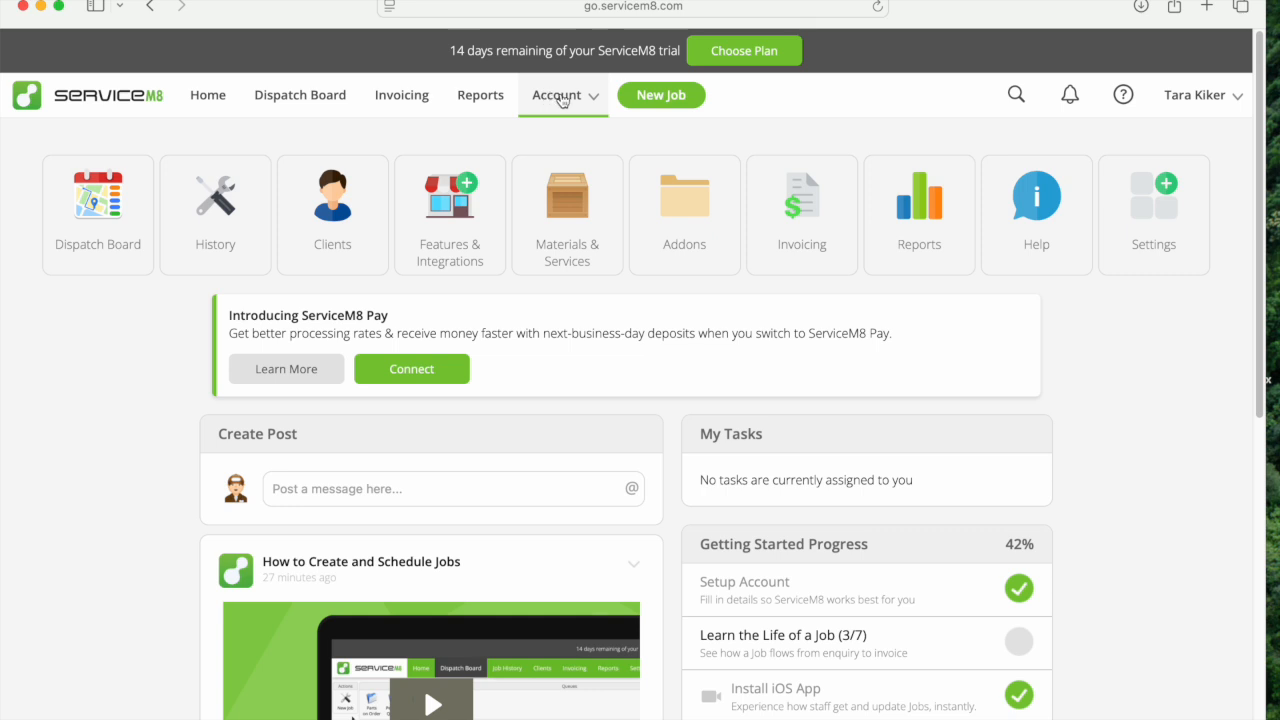
Open the Lucid Pesty add-on and go to its add-on settings.
{"action": "left_click", "coordinate": [562, 101]}
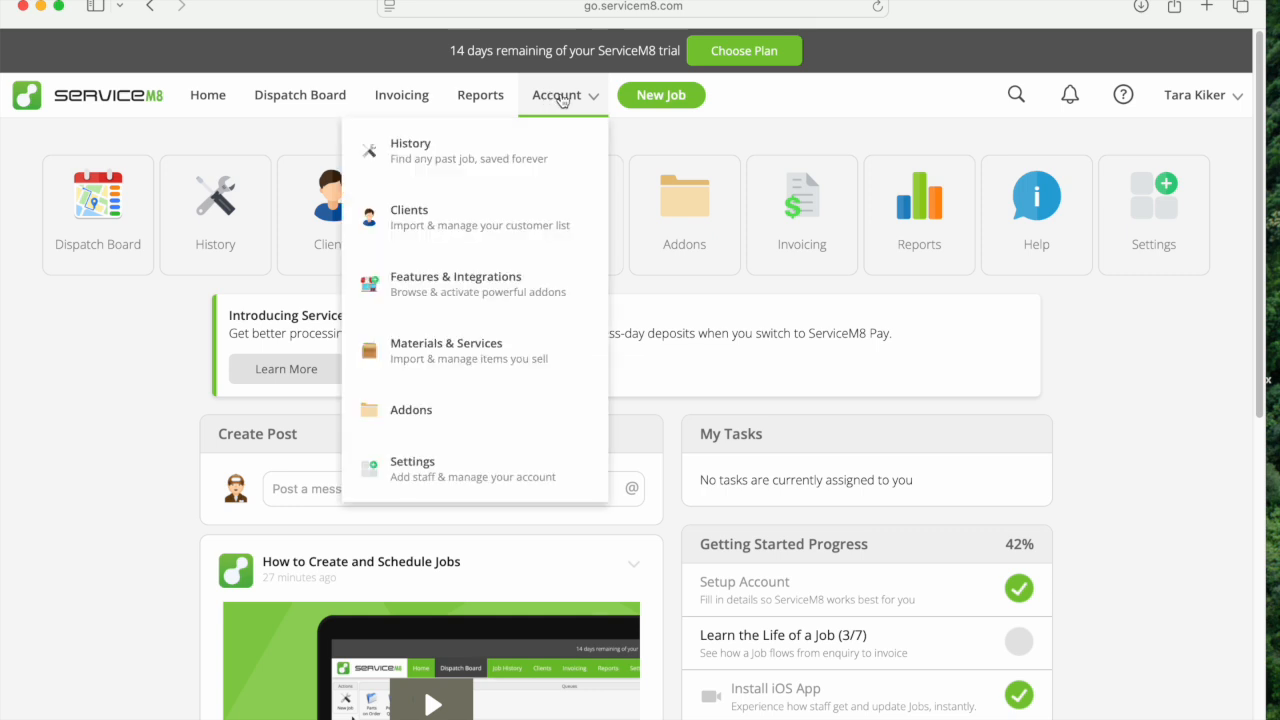
{"action": "left_click", "coordinate": [407, 425]}
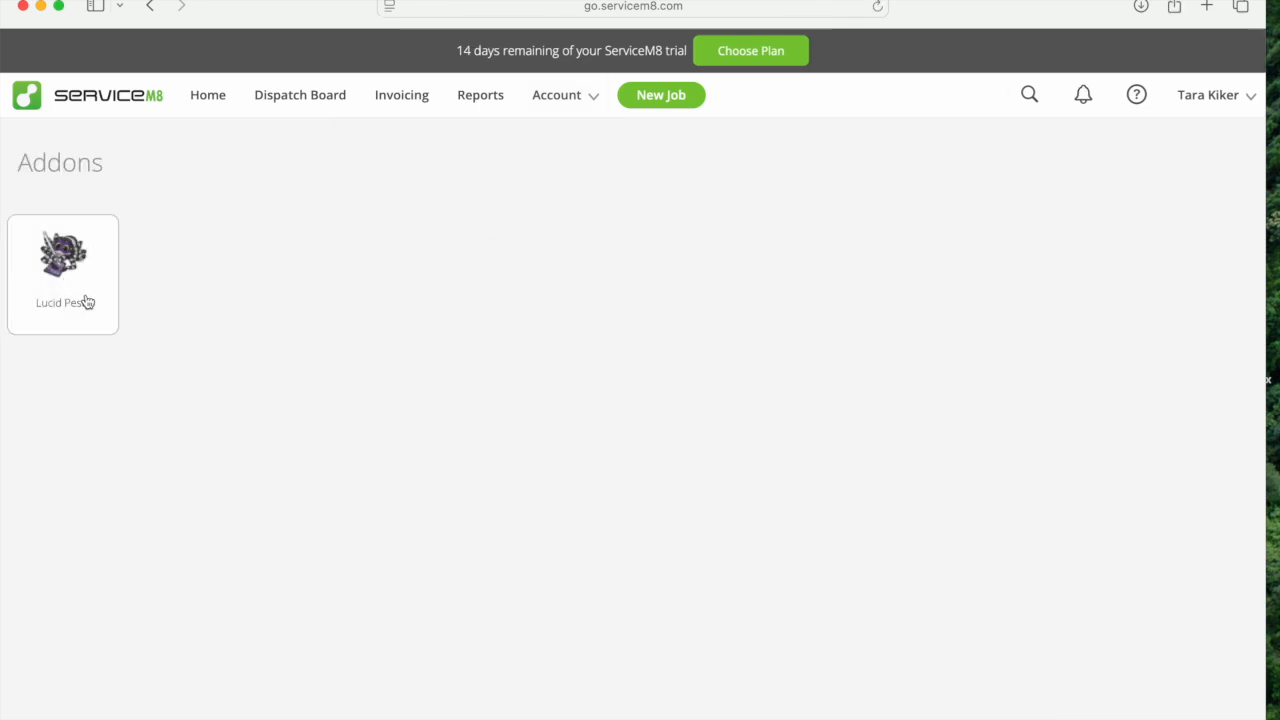
{"action": "left_click", "coordinate": [61, 257]}
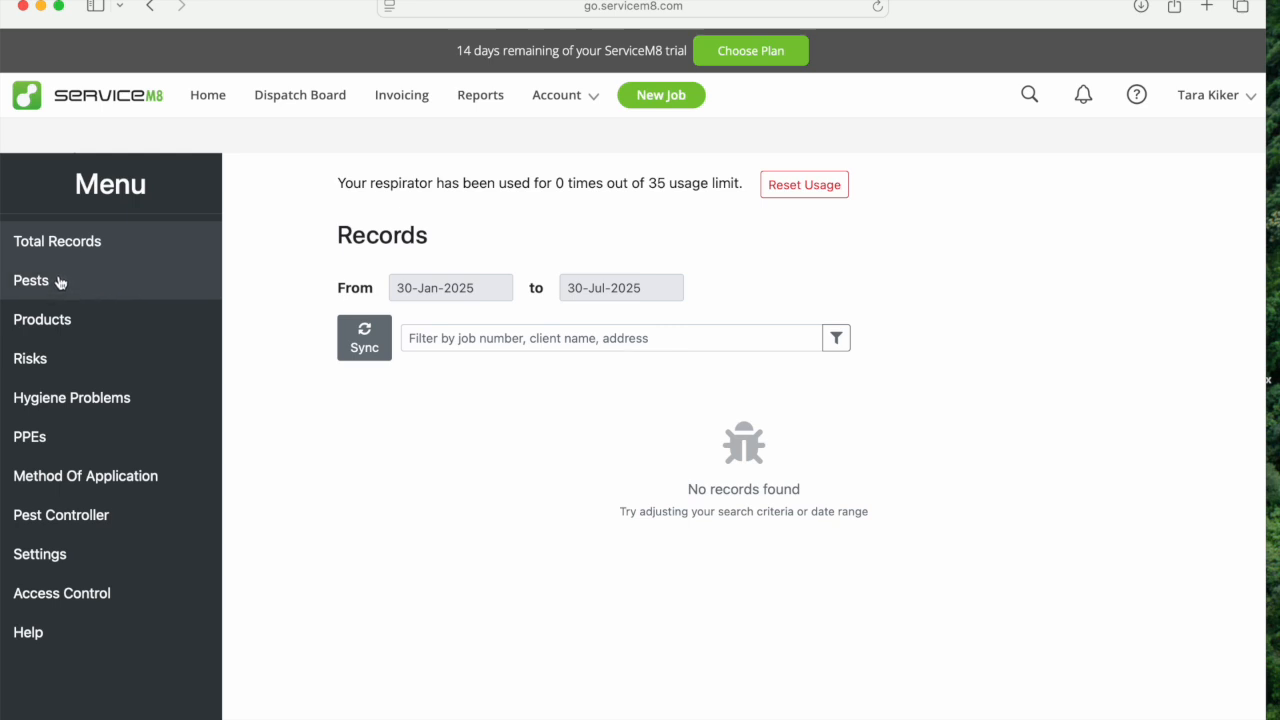
{"action": "left_click", "coordinate": [44, 565]}
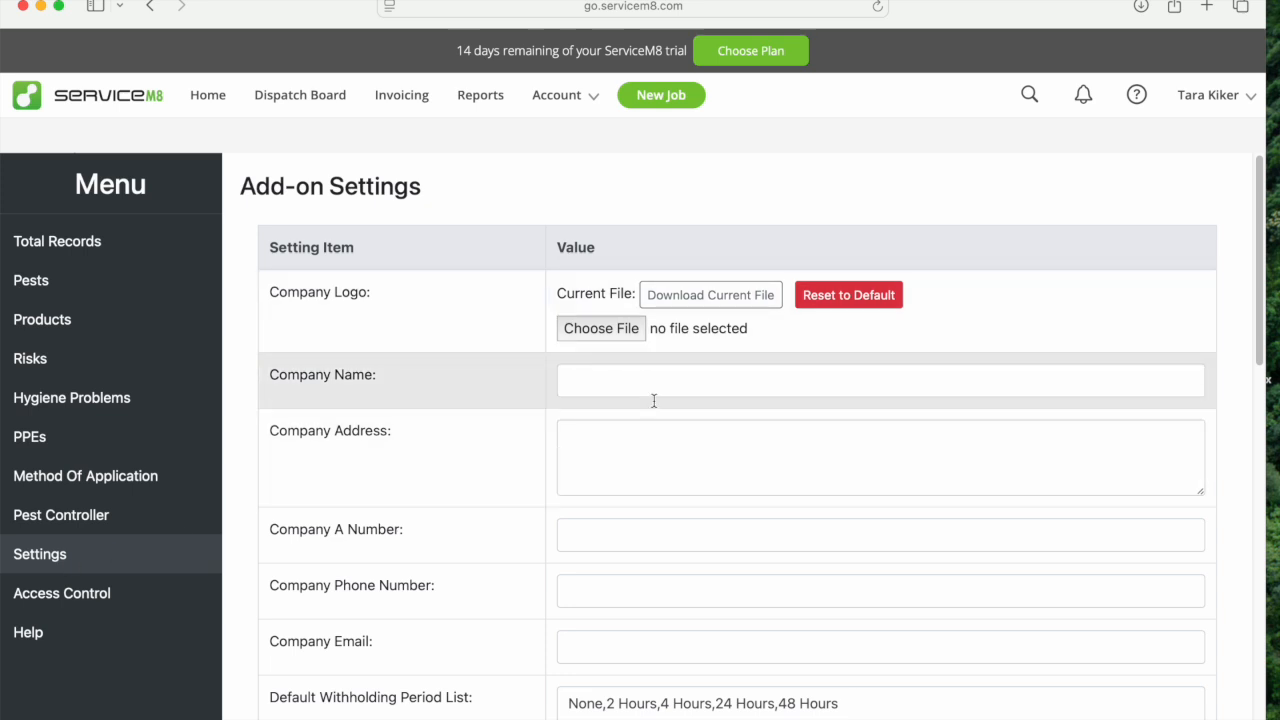
Enter Lucid Pesty as the company name in the add-on settings.
{"action": "left_click", "coordinate": [621, 378]}
{"action": "type", "text": "Lucid Pesty"}
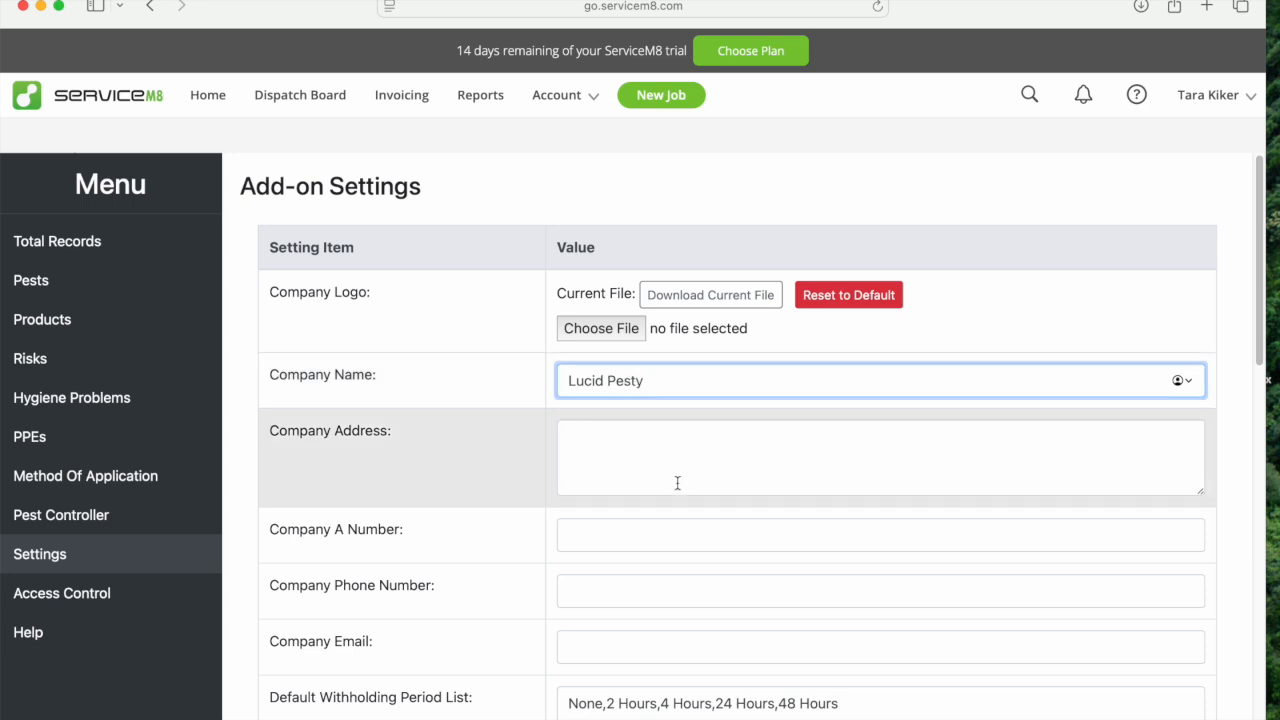
Review the remaining add-on settings through to the additional works notification email and save the settings.
{"action": "left_click_drag", "start_coordinate": [1258, 328], "coordinate": [1262, 557]}
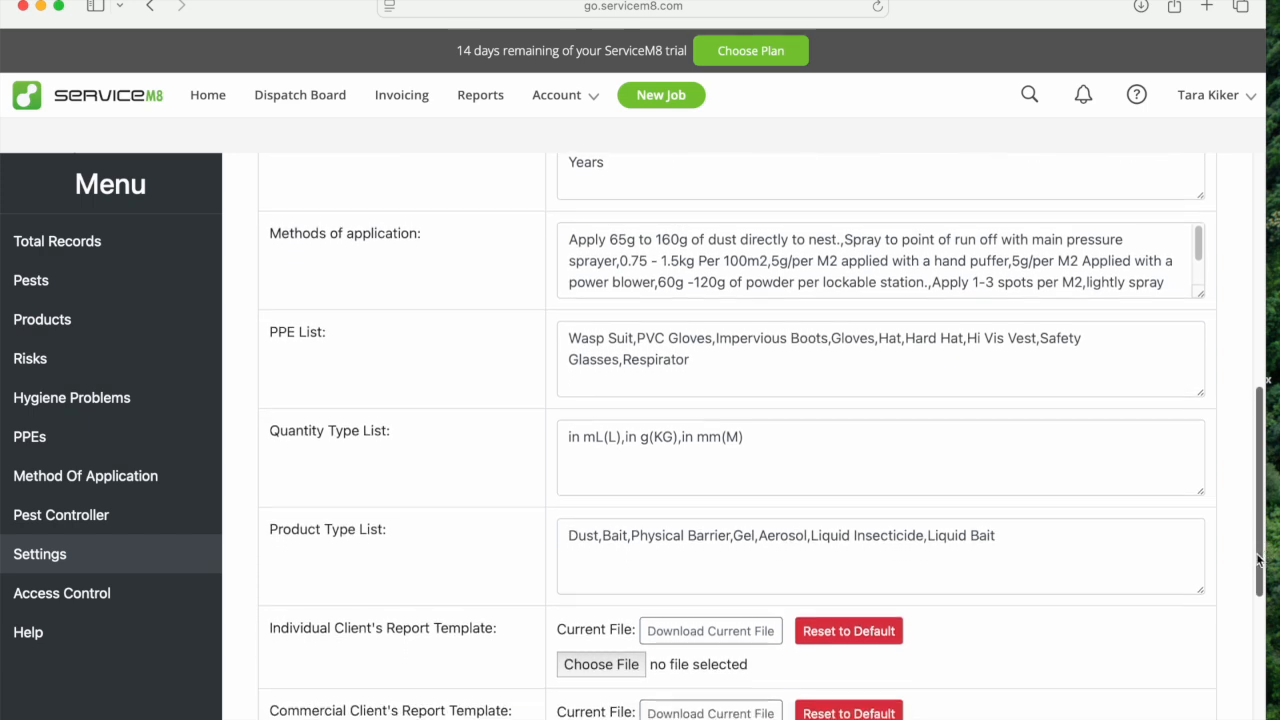
{"action": "scroll", "coordinate": [1262, 557], "scroll_direction": "down", "scroll_amount": 3}
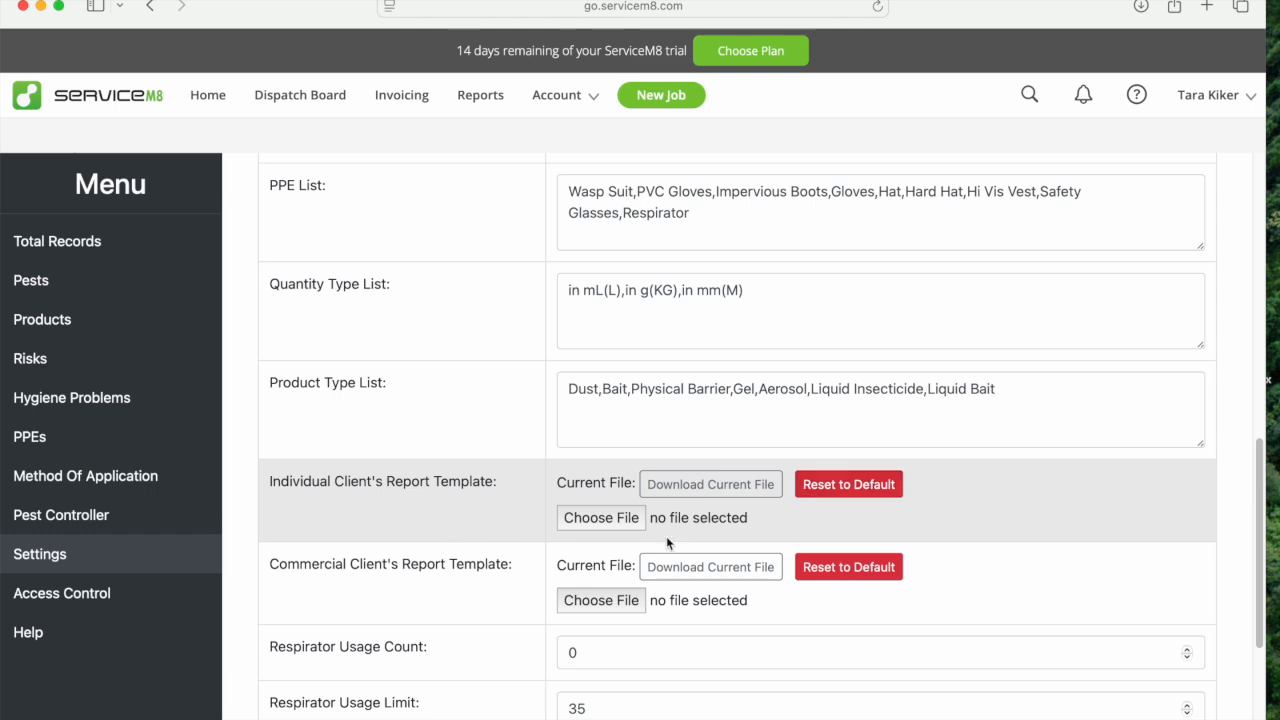
{"action": "left_click_drag", "start_coordinate": [1258, 609], "coordinate": [1258, 719]}
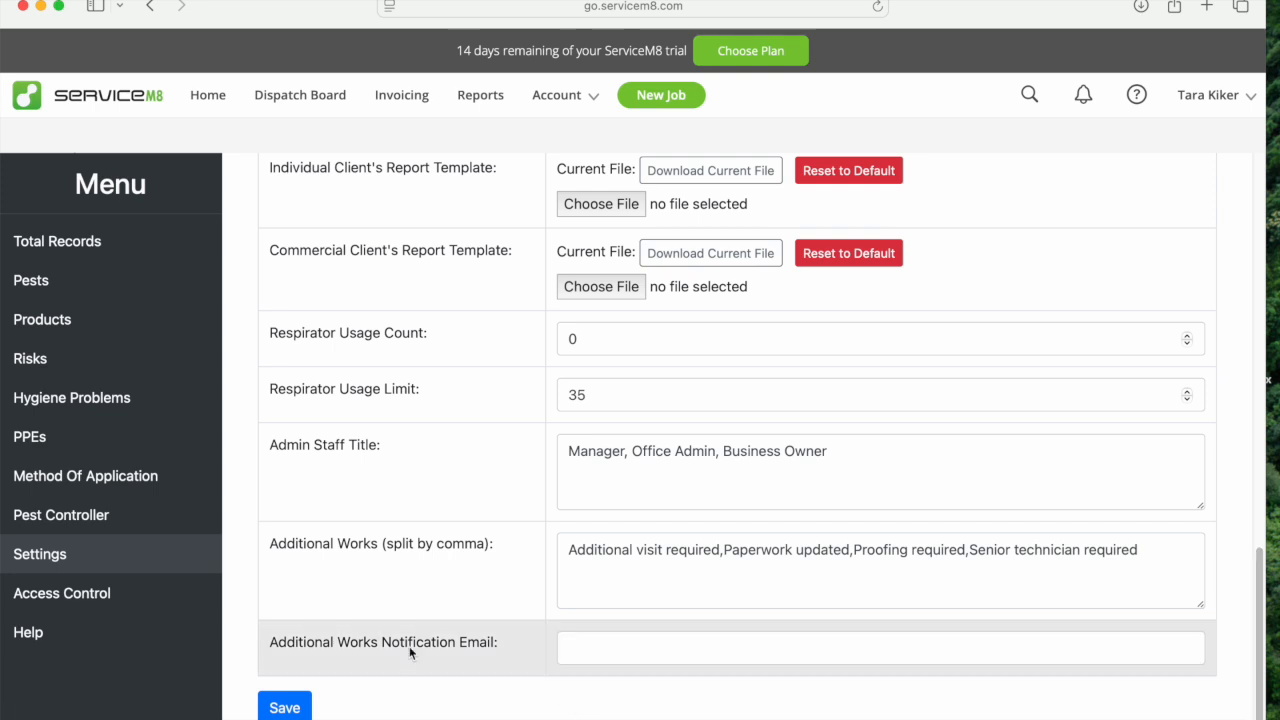
{"action": "left_click", "coordinate": [566, 648]}
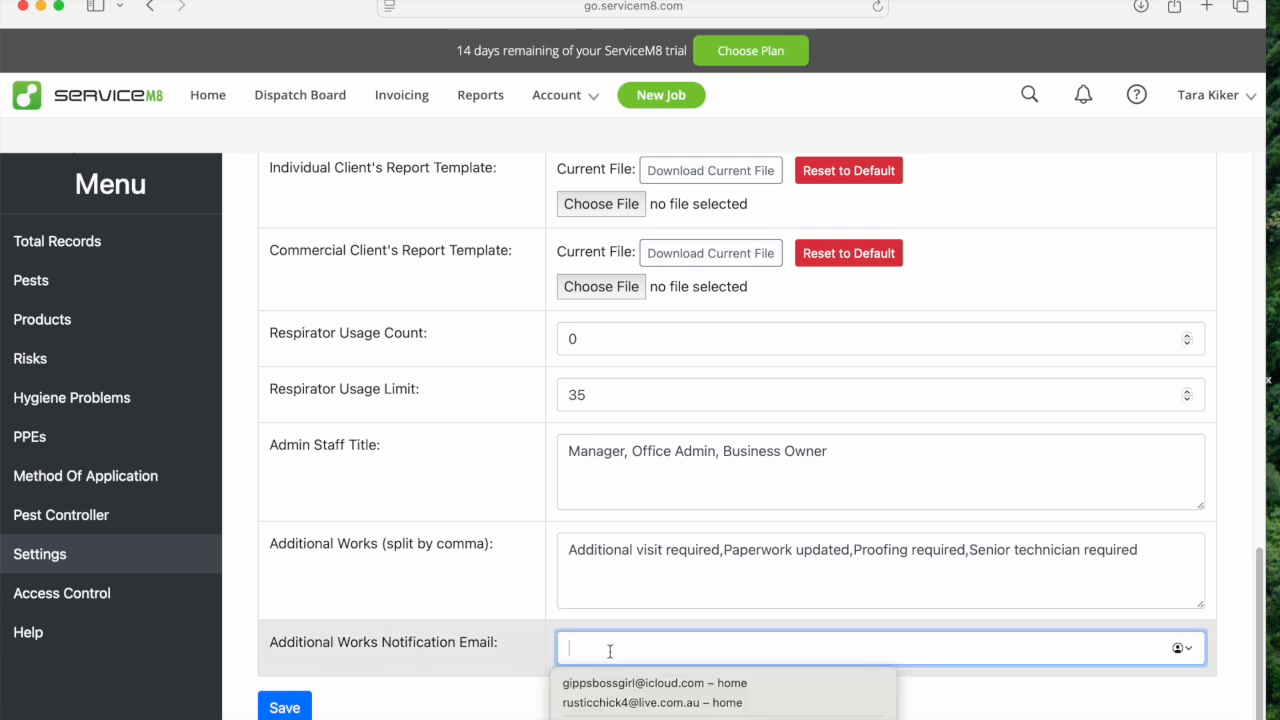
{"action": "left_click", "coordinate": [530, 542]}
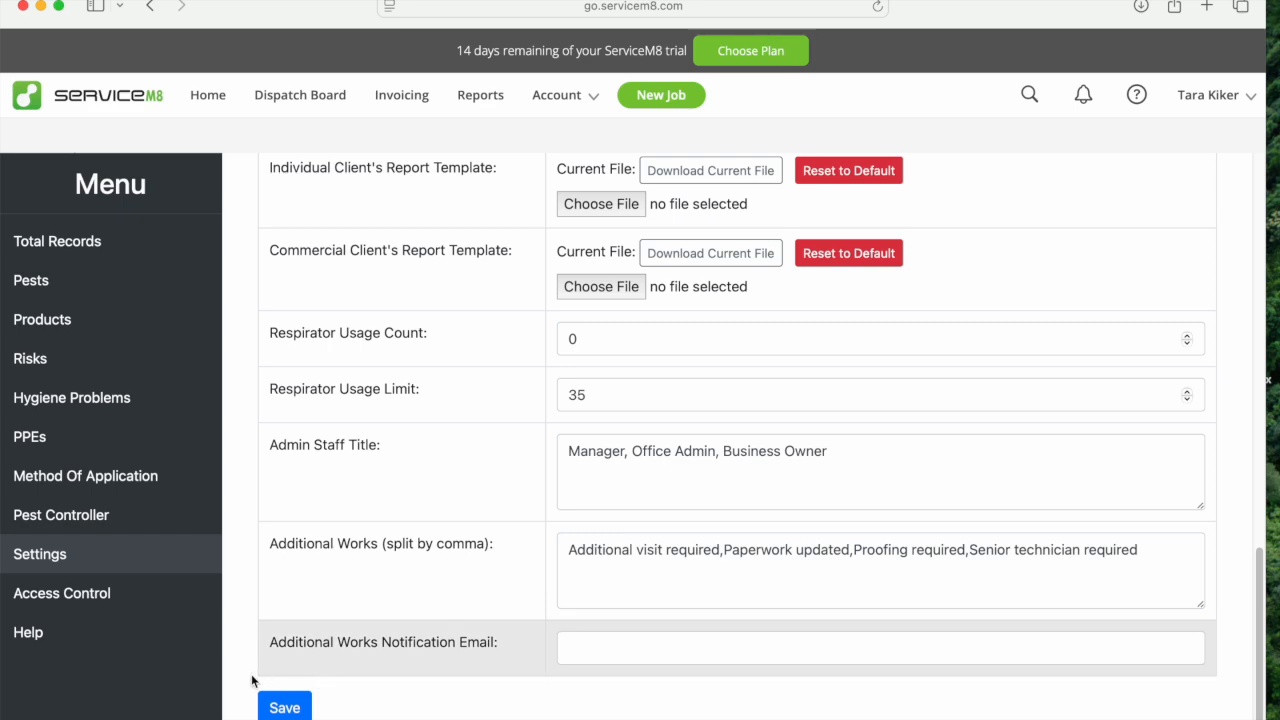
{"action": "left_click", "coordinate": [283, 708]}
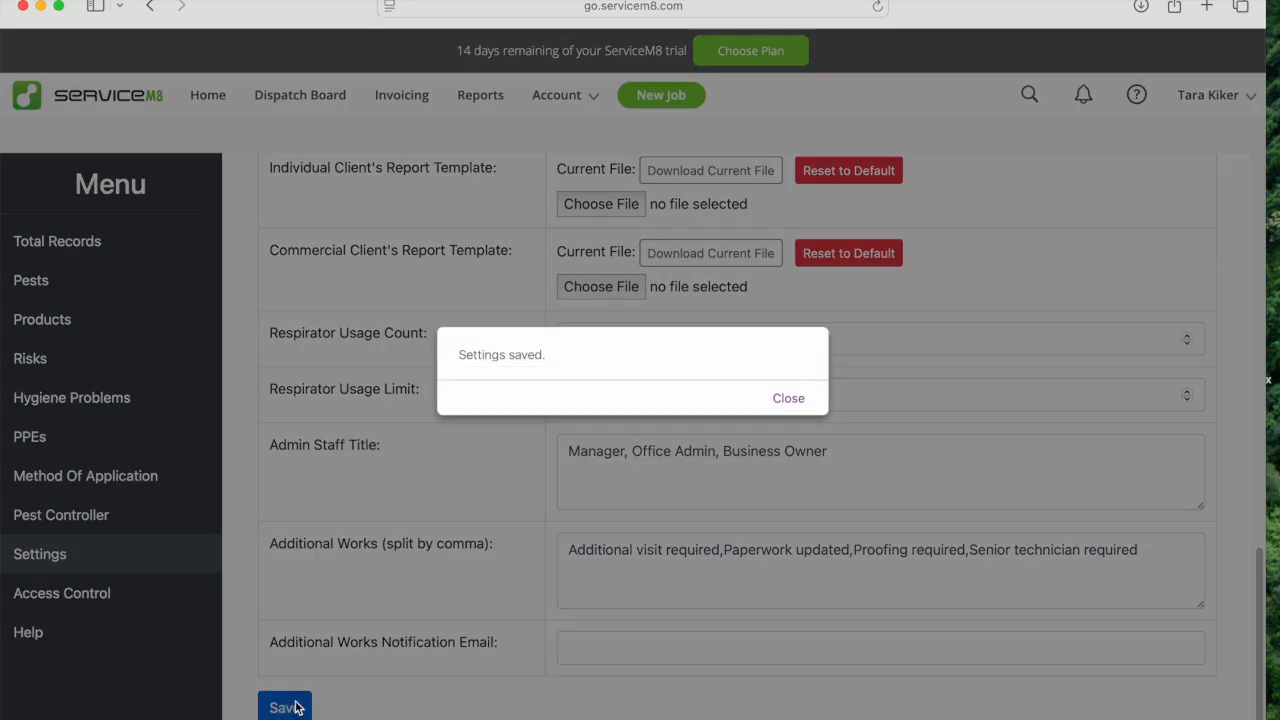
{"action": "left_click", "coordinate": [784, 397]}
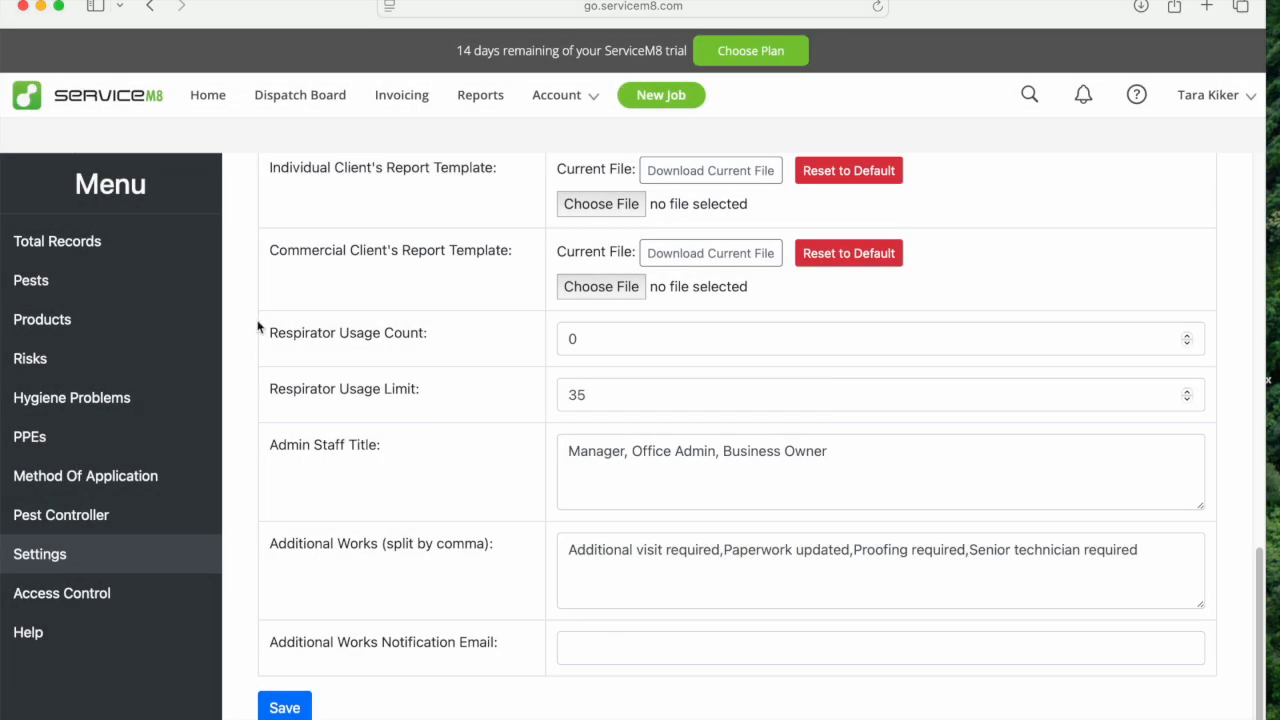
Open the pest list and look at the blank form for creating a pest, leaving without creating one.
{"action": "left_click", "coordinate": [63, 284]}
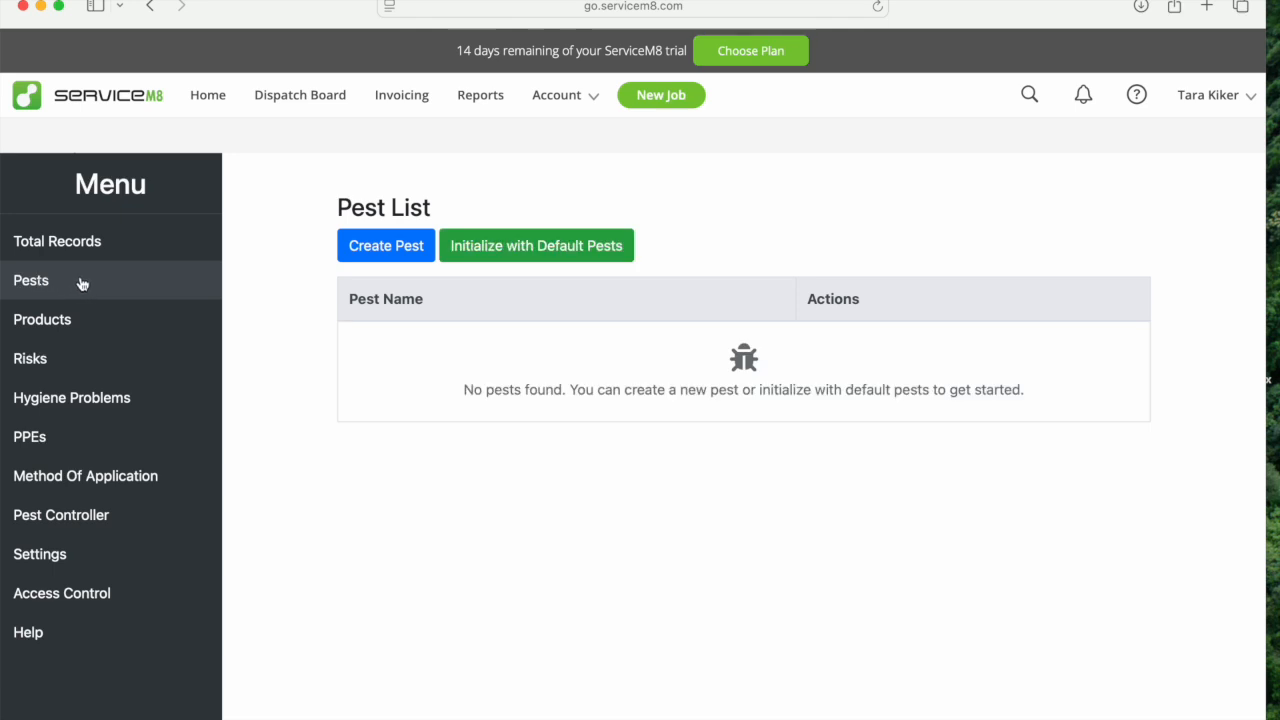
{"action": "left_click", "coordinate": [368, 250]}
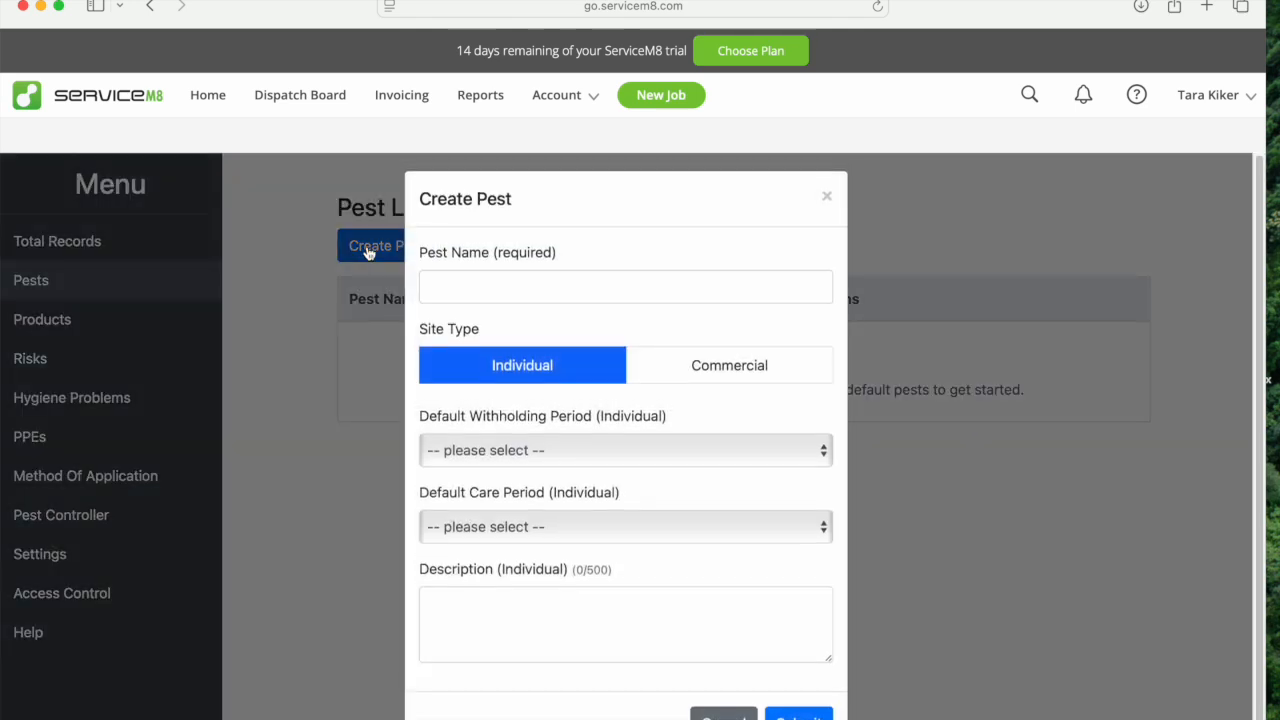
{"action": "left_click", "coordinate": [479, 296]}
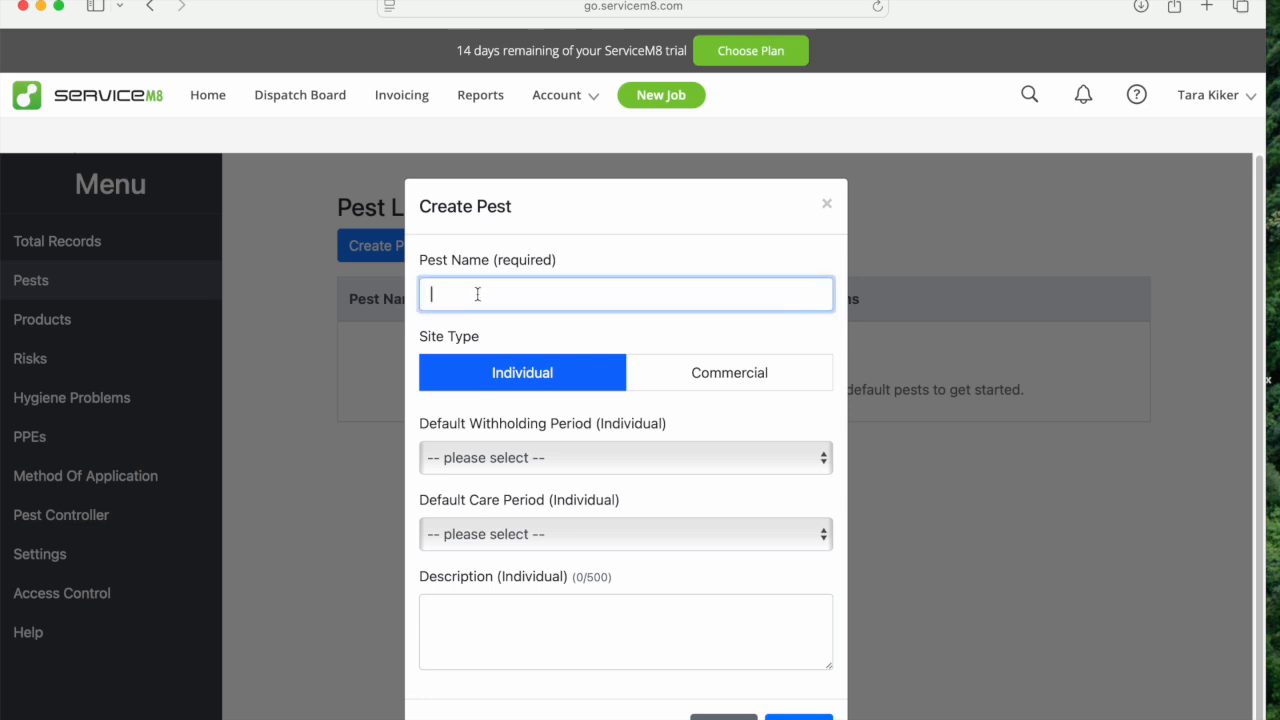
{"action": "left_click", "coordinate": [827, 204]}
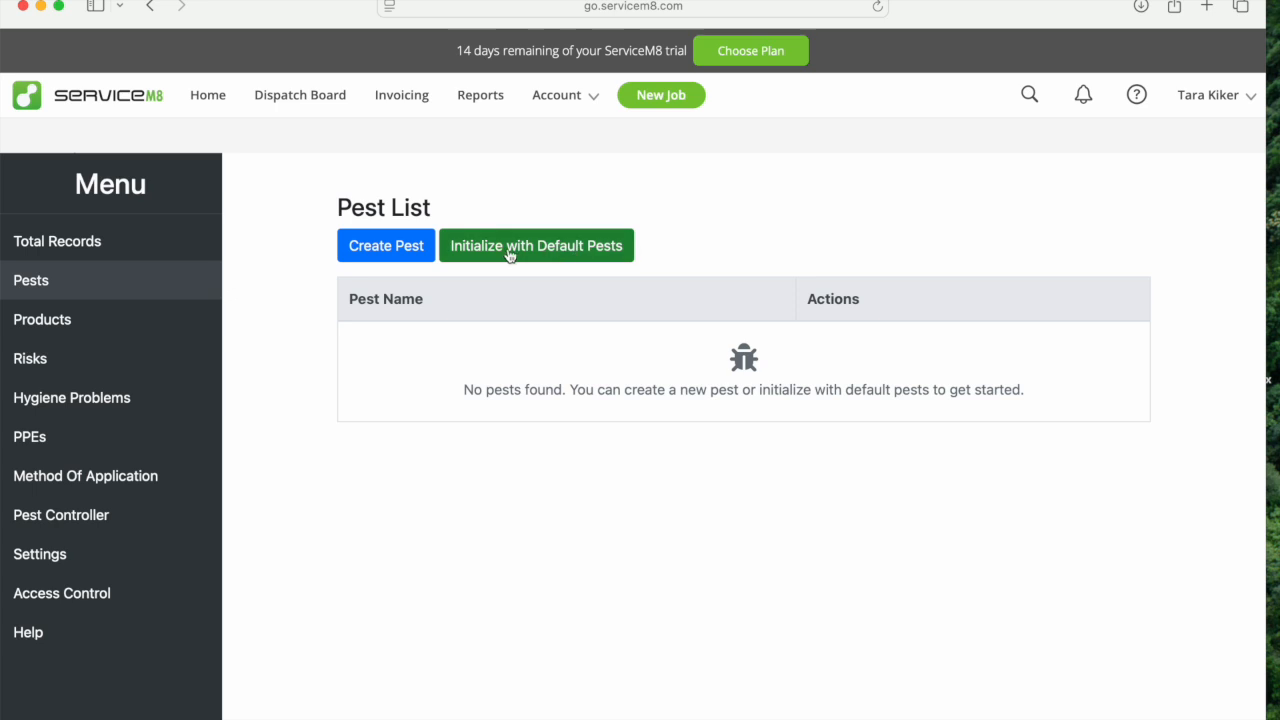
Initialize the pest list with the default pests.
{"action": "left_click", "coordinate": [531, 252]}
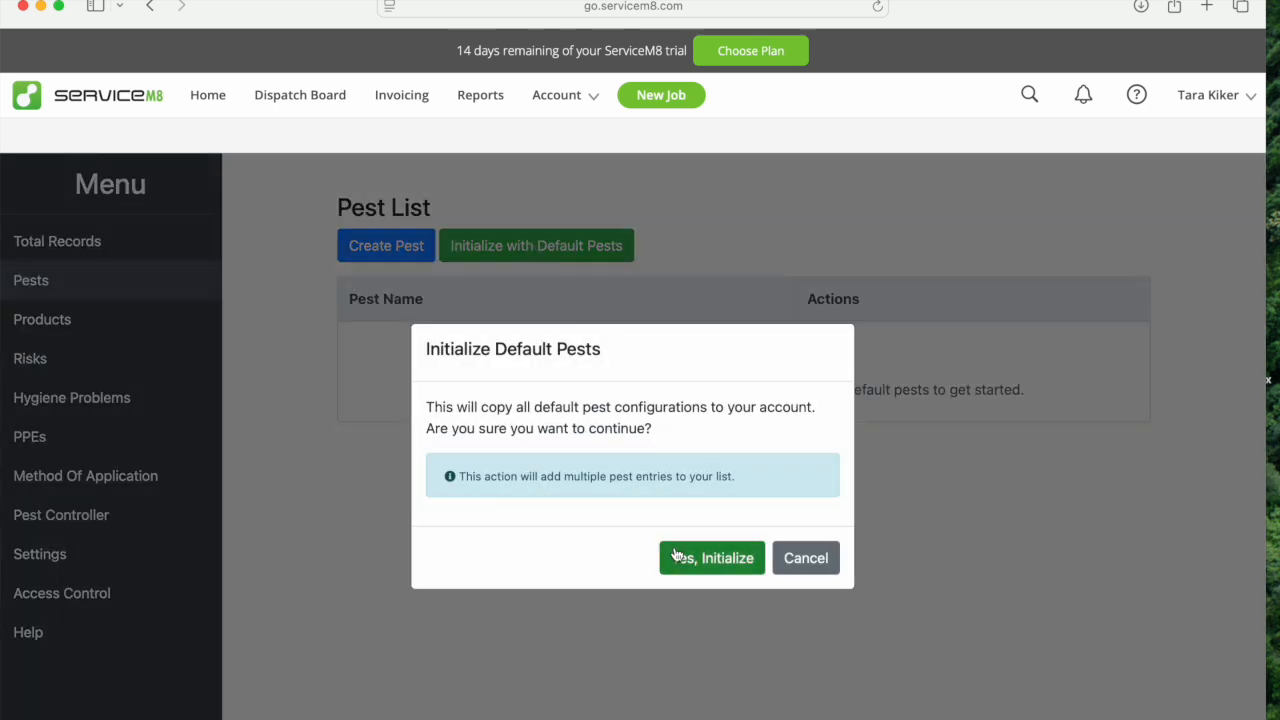
{"action": "left_click", "coordinate": [680, 558]}
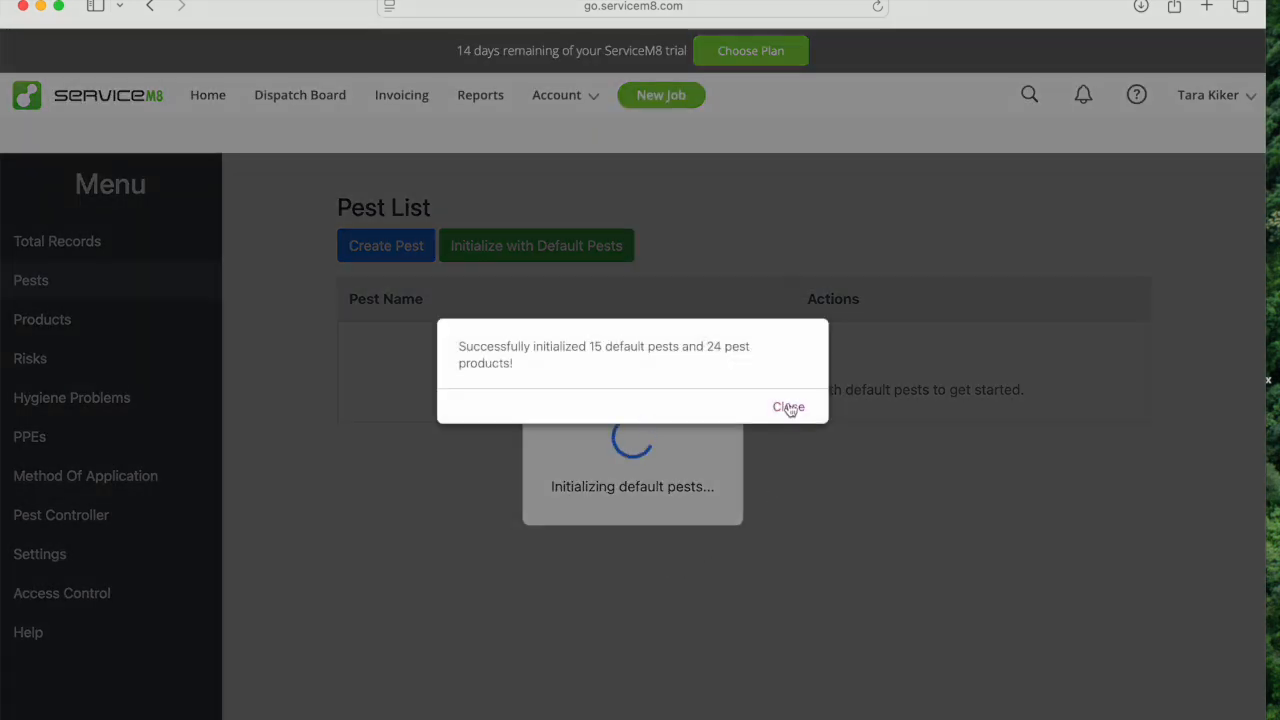
{"action": "left_click", "coordinate": [789, 408]}
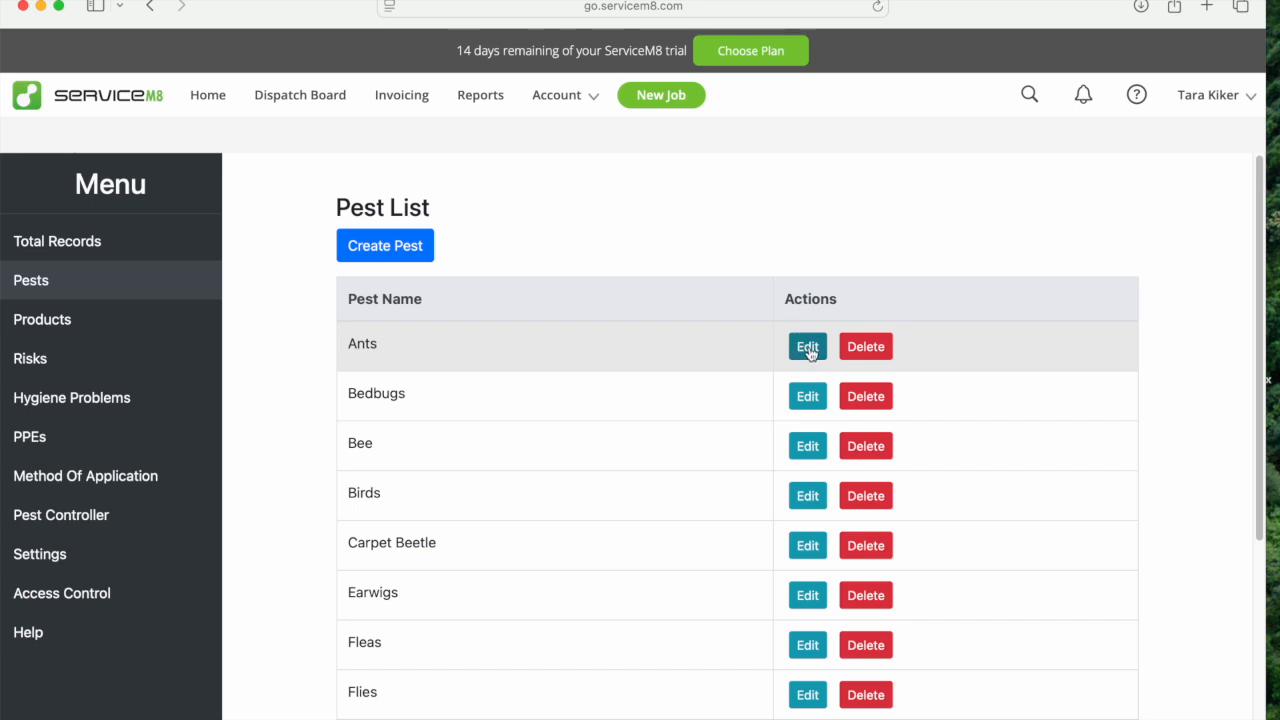
Review the pest list and compare the Individual and Commercial defaults of the Ants entry, leaving them unedited.
{"action": "left_click_drag", "start_coordinate": [1260, 499], "coordinate": [1263, 719]}
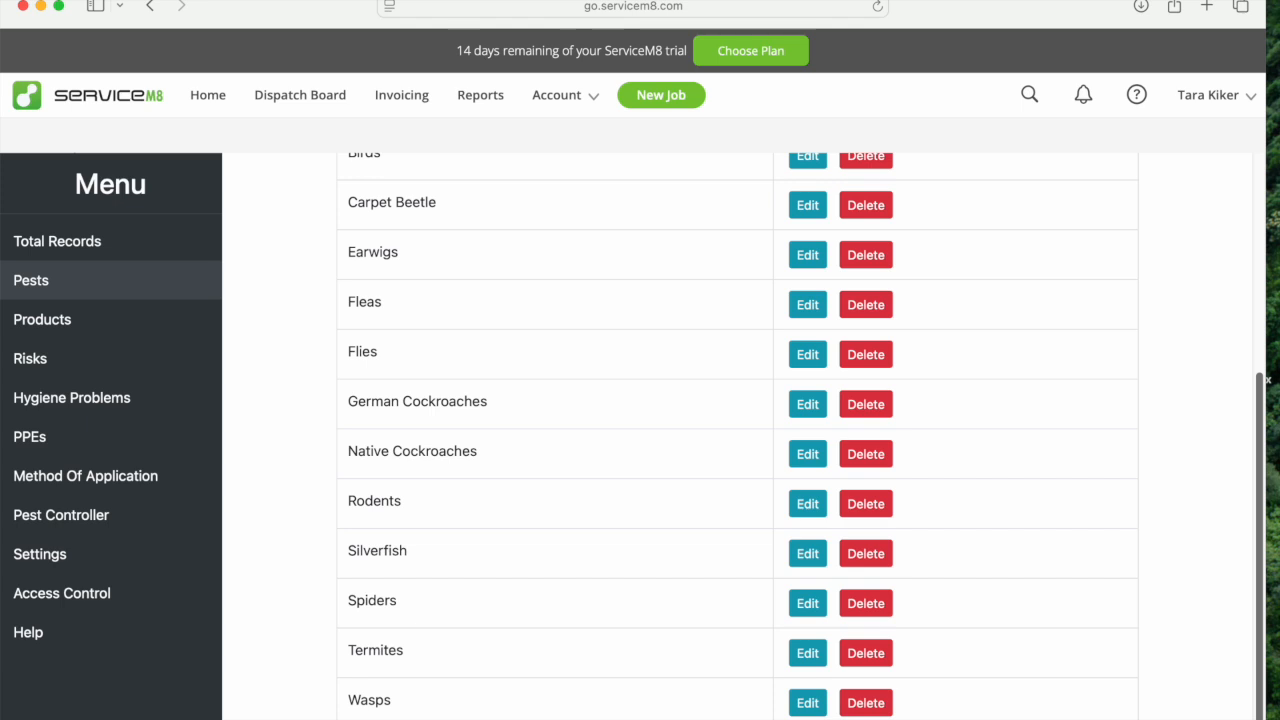
{"action": "scroll", "coordinate": [806, 333], "scroll_direction": "up", "scroll_amount": 5}
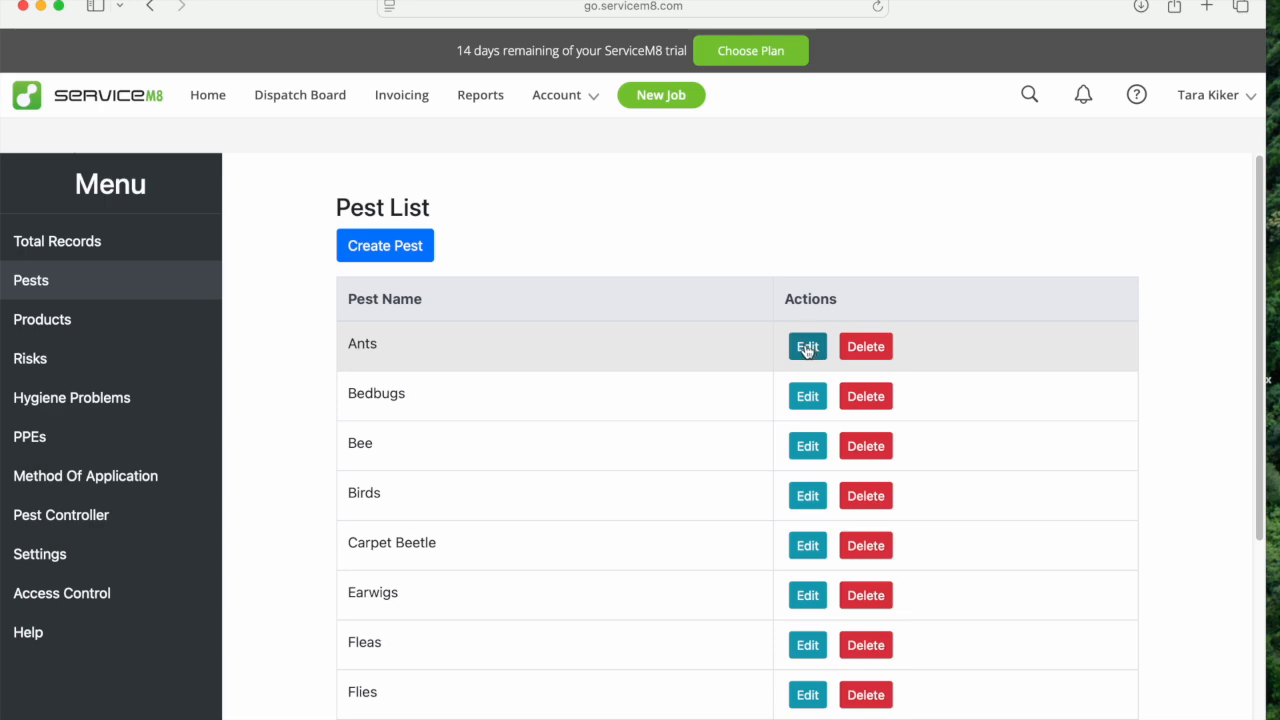
{"action": "left_click", "coordinate": [806, 350]}
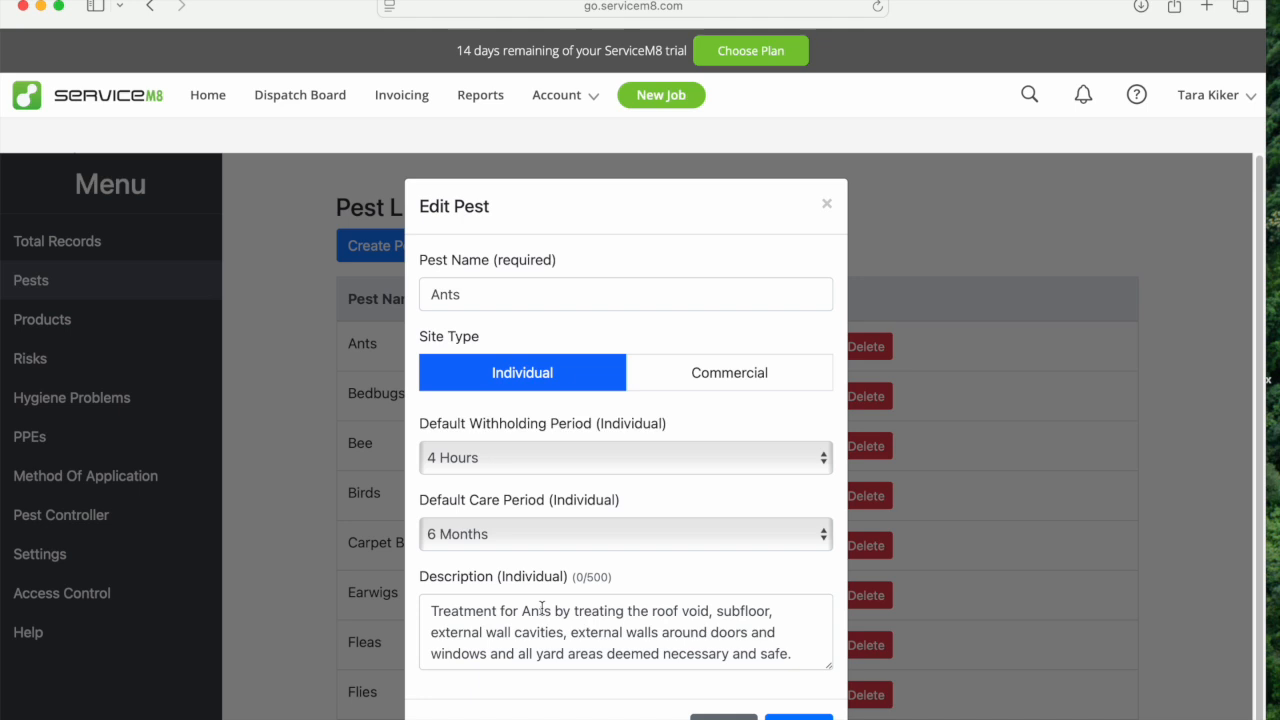
{"action": "left_click", "coordinate": [719, 381]}
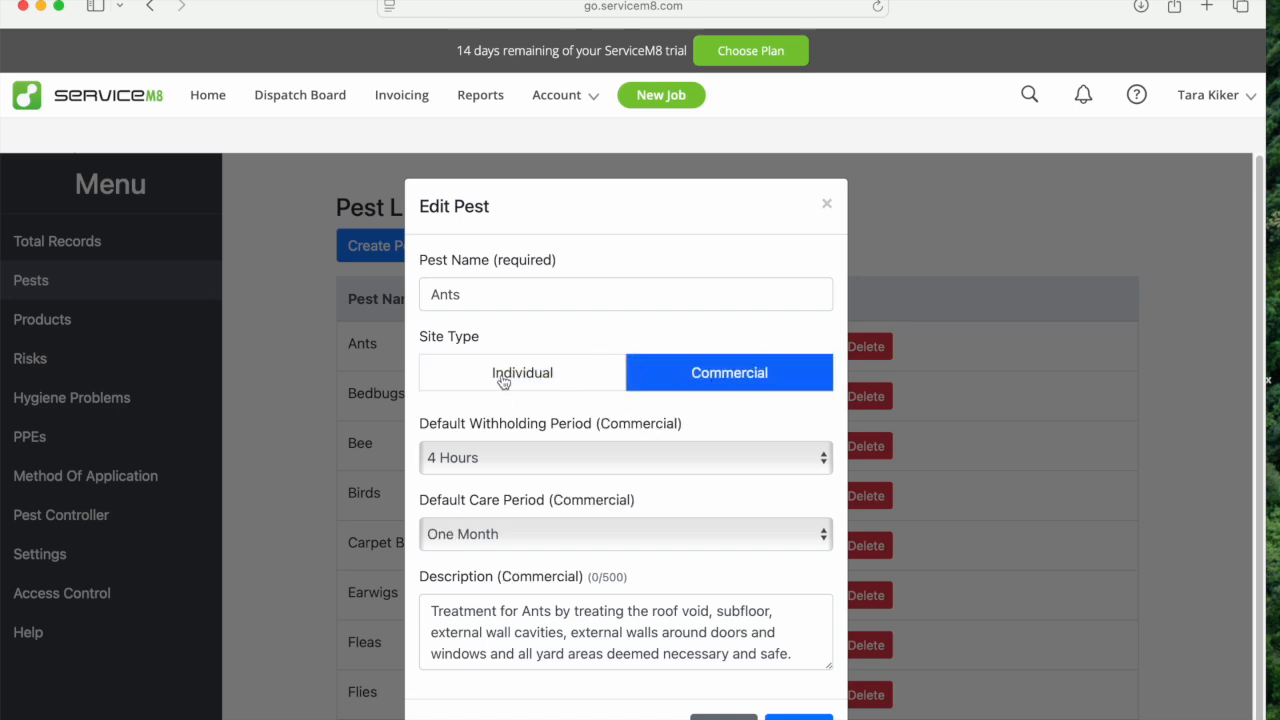
{"action": "left_click", "coordinate": [592, 382]}
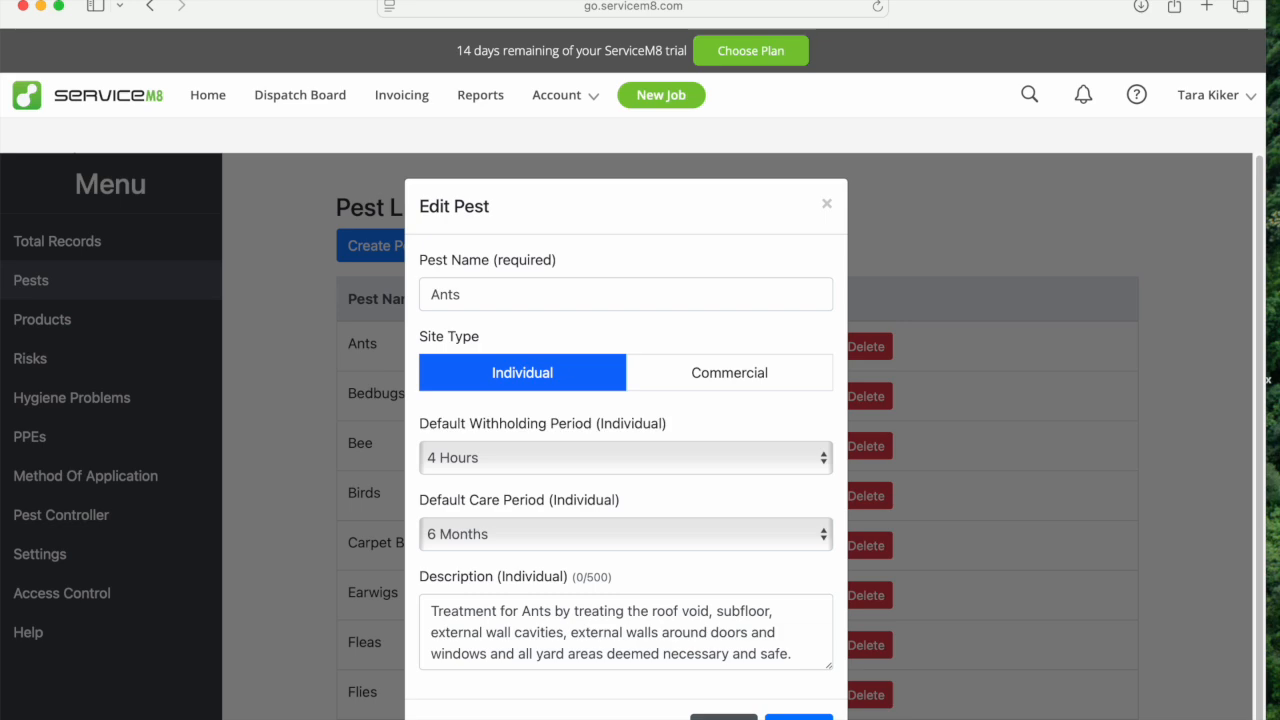
{"action": "left_click", "coordinate": [724, 718]}
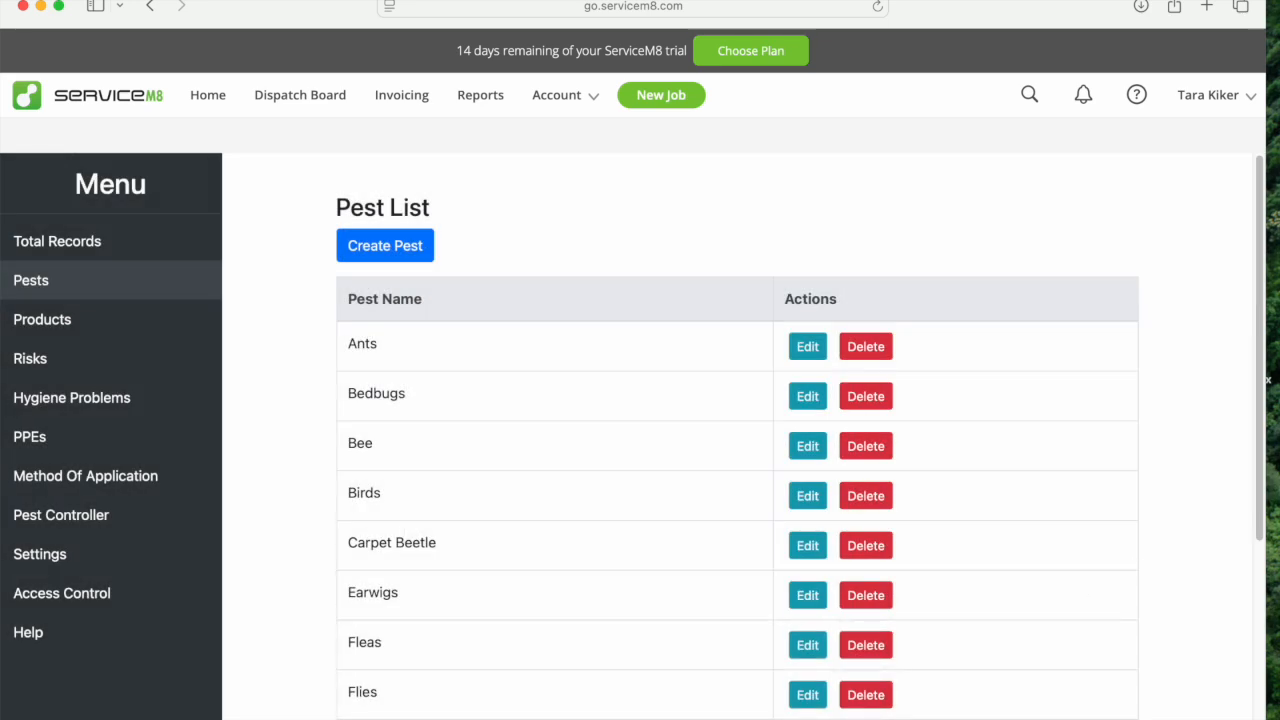
{"action": "scroll", "coordinate": [716, 714], "scroll_direction": "down", "scroll_amount": 7}
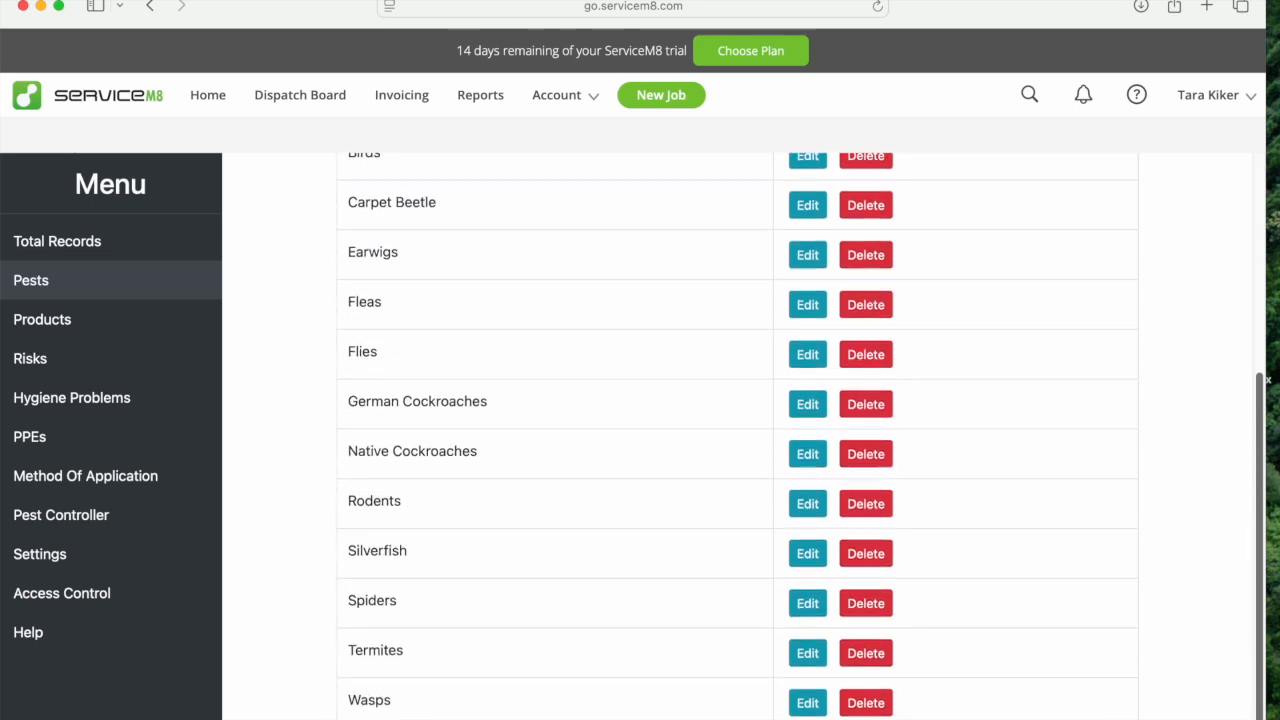
Open the pest product list and examine the fields of the blank product creation form, then cancel it.
{"action": "left_click", "coordinate": [88, 334]}
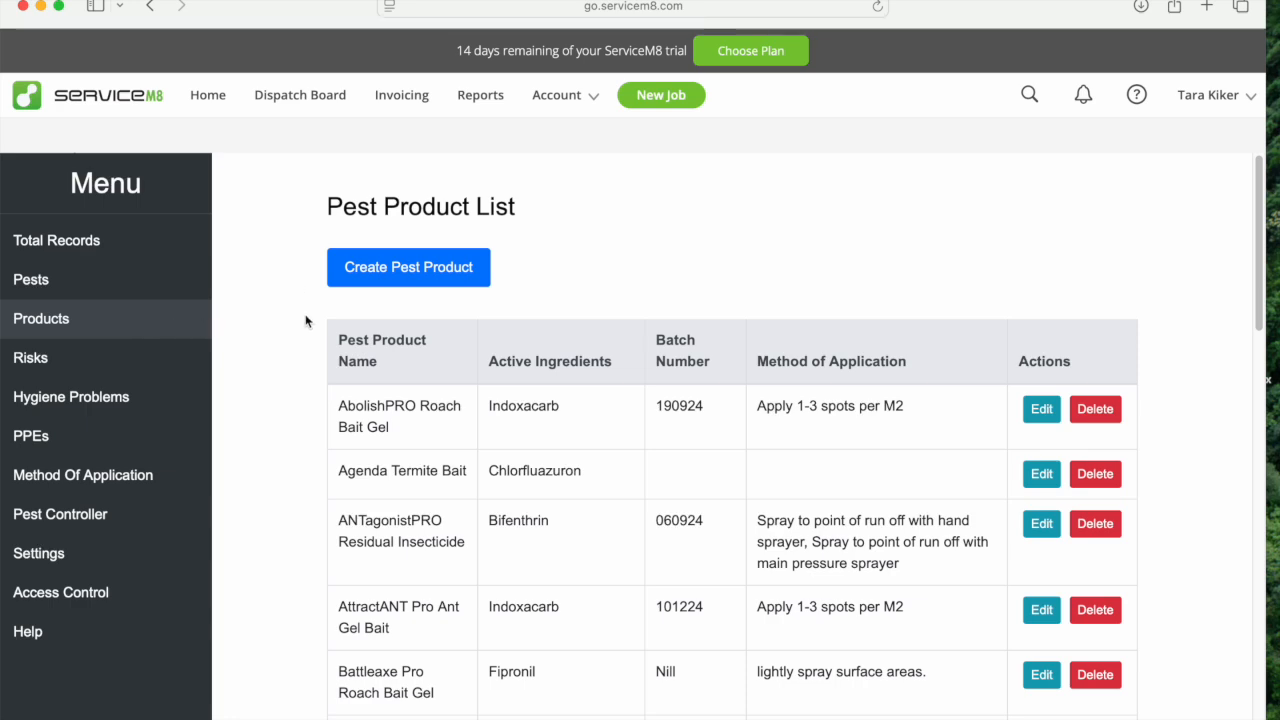
{"action": "left_click", "coordinate": [386, 273]}
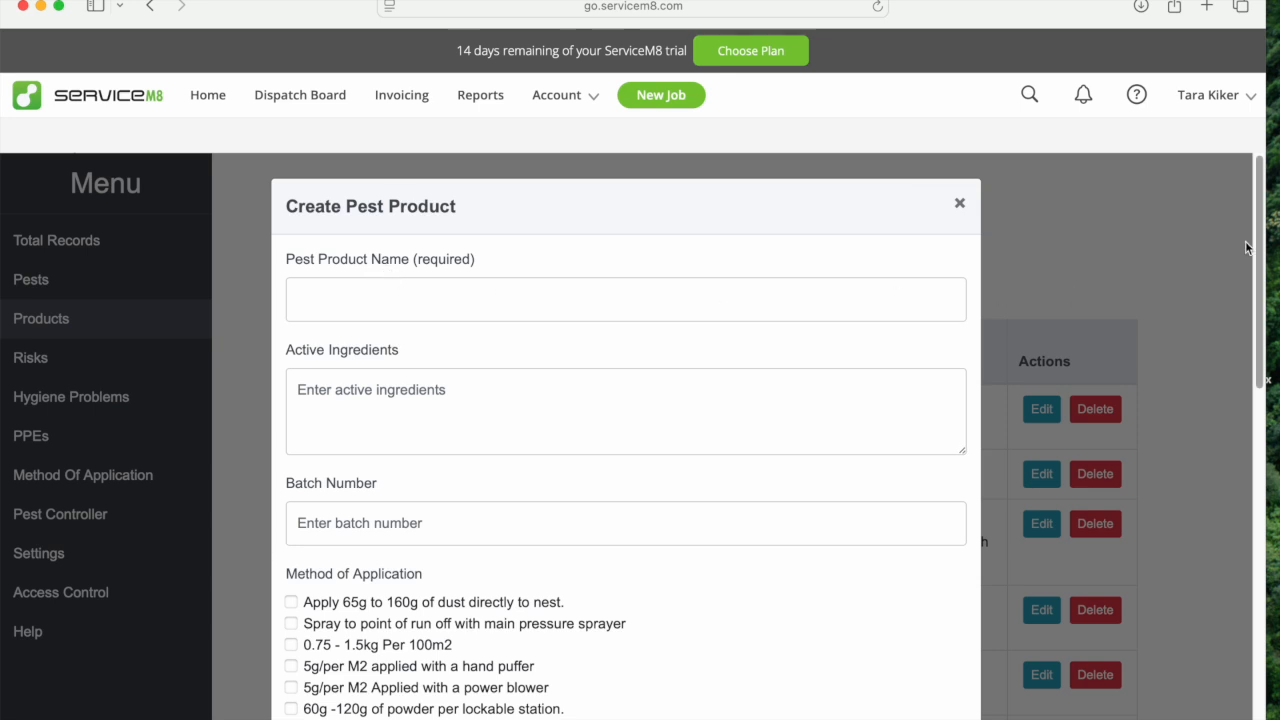
{"action": "left_click_drag", "start_coordinate": [1262, 255], "coordinate": [1257, 620]}
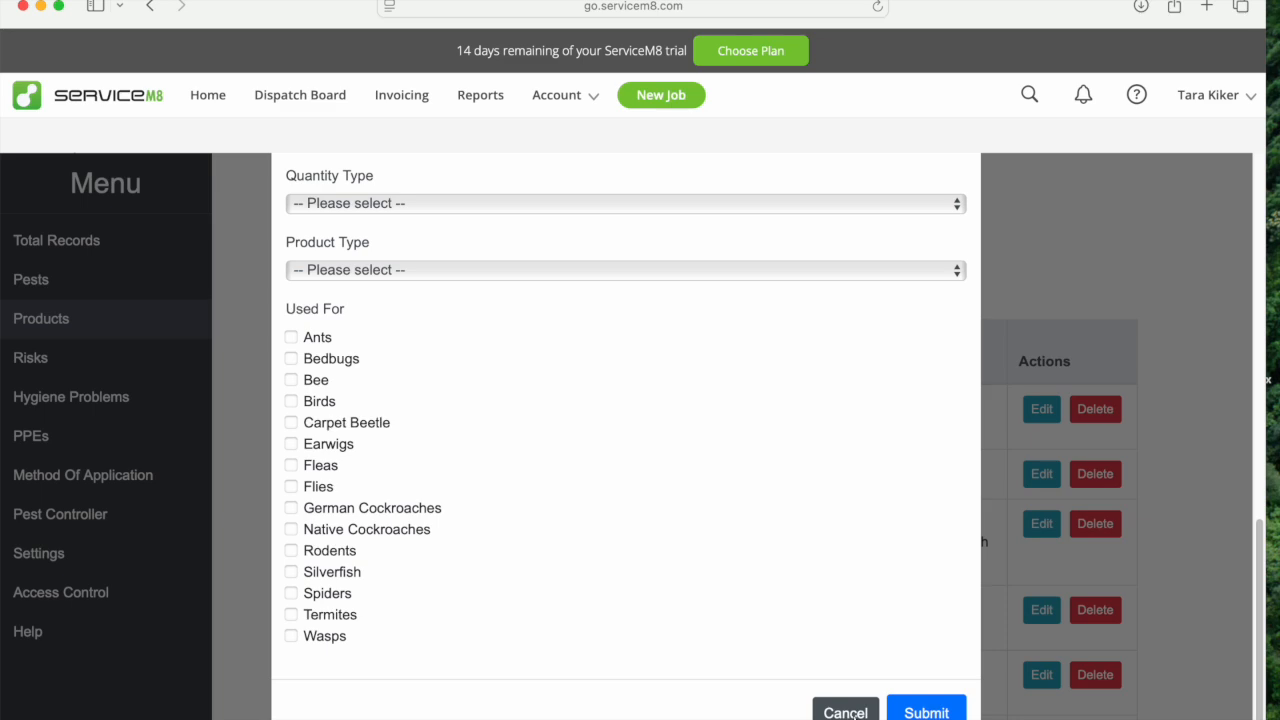
{"action": "left_click", "coordinate": [845, 712]}
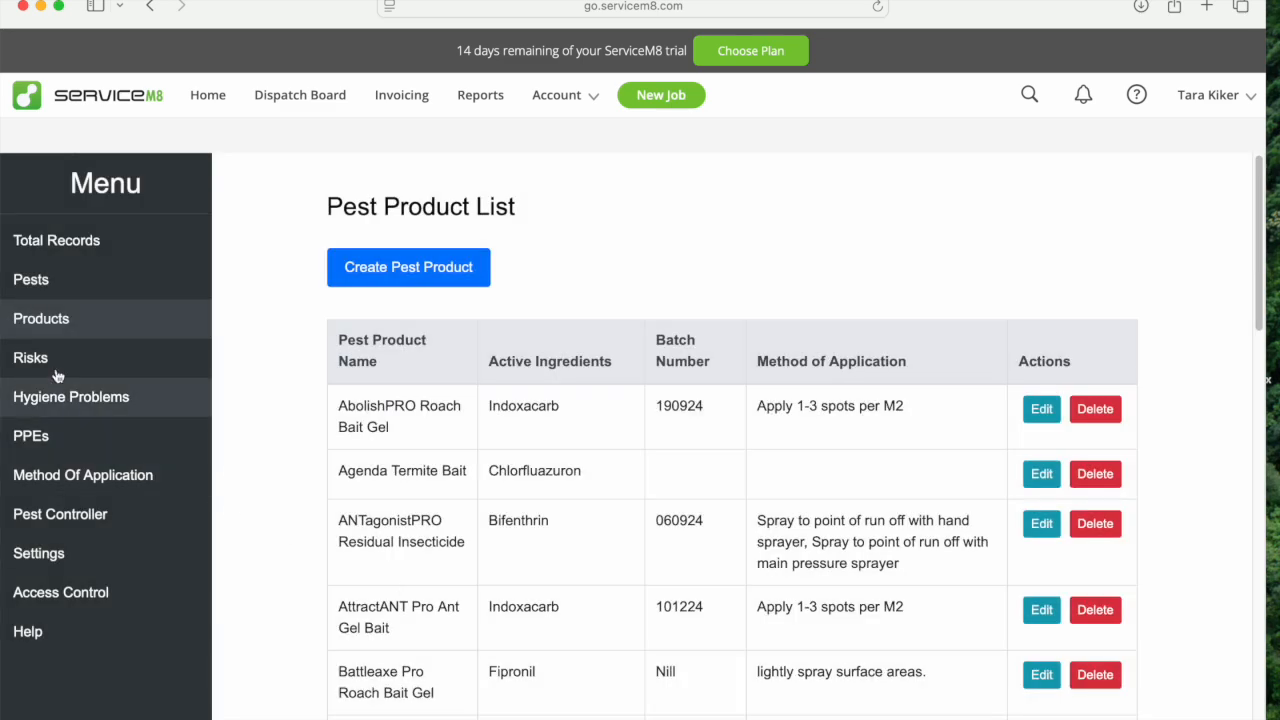
Add a risk item named "people" to the add-on's risks.
{"action": "left_click", "coordinate": [57, 358]}
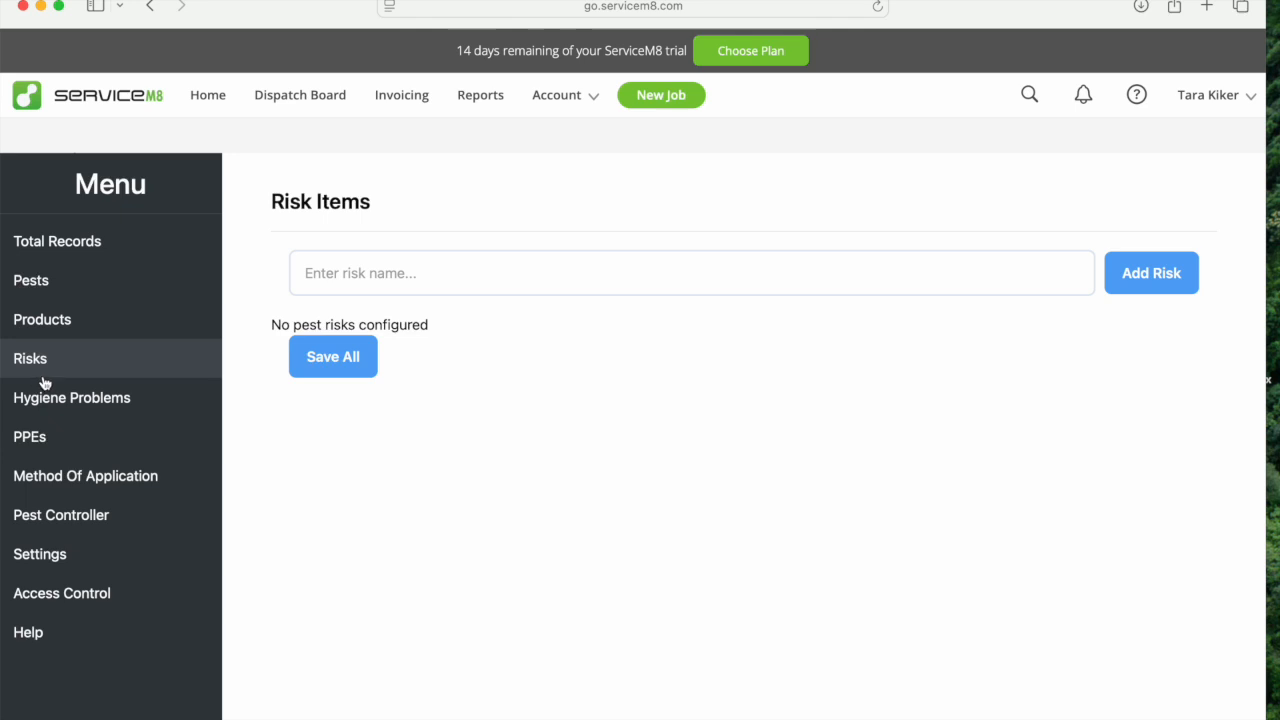
{"action": "left_click", "coordinate": [1003, 280]}
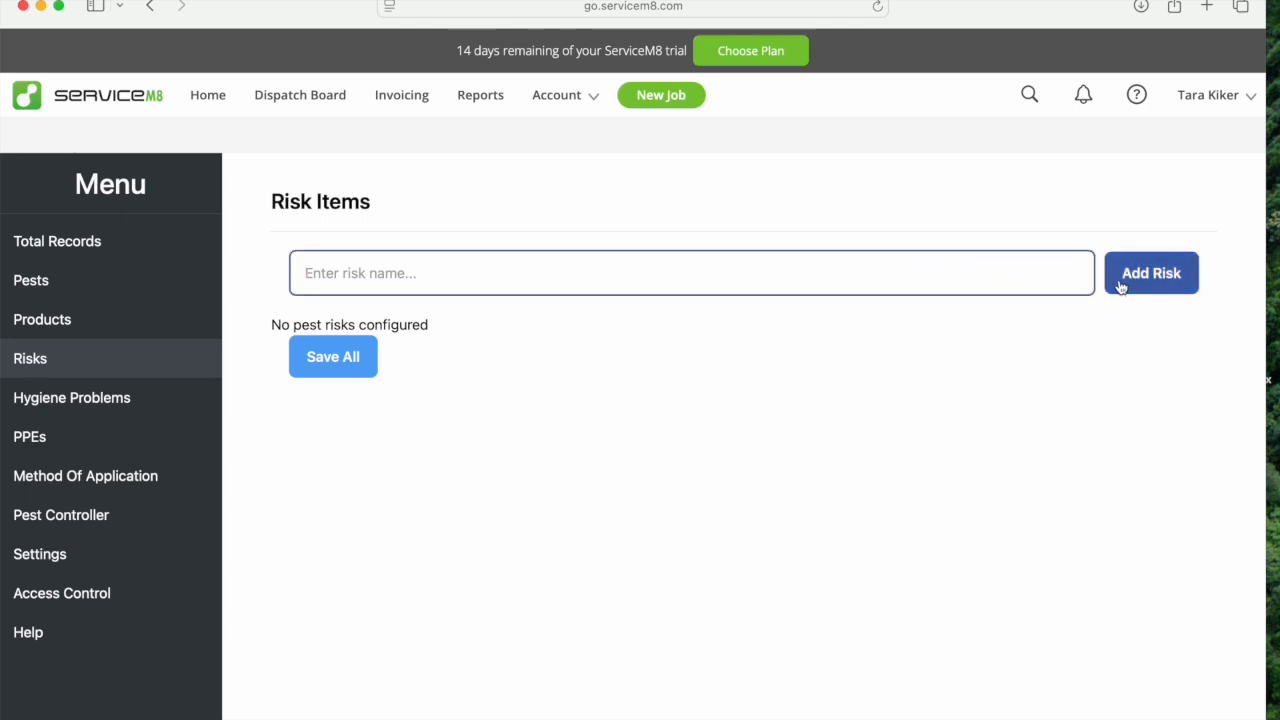
{"action": "type", "text": "people"}
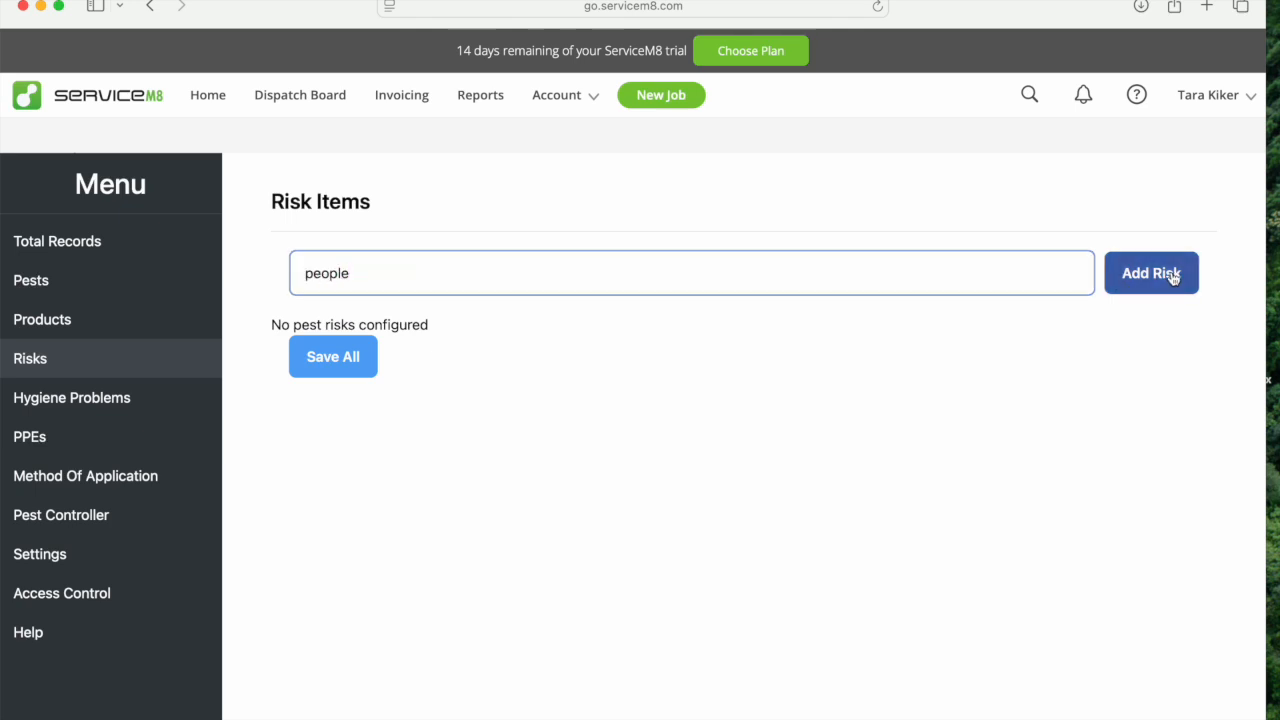
{"action": "left_click", "coordinate": [1174, 277]}
Add the solution "to be off site for 2 hours" to the "people" risk item.
{"action": "left_click", "coordinate": [1180, 366]}
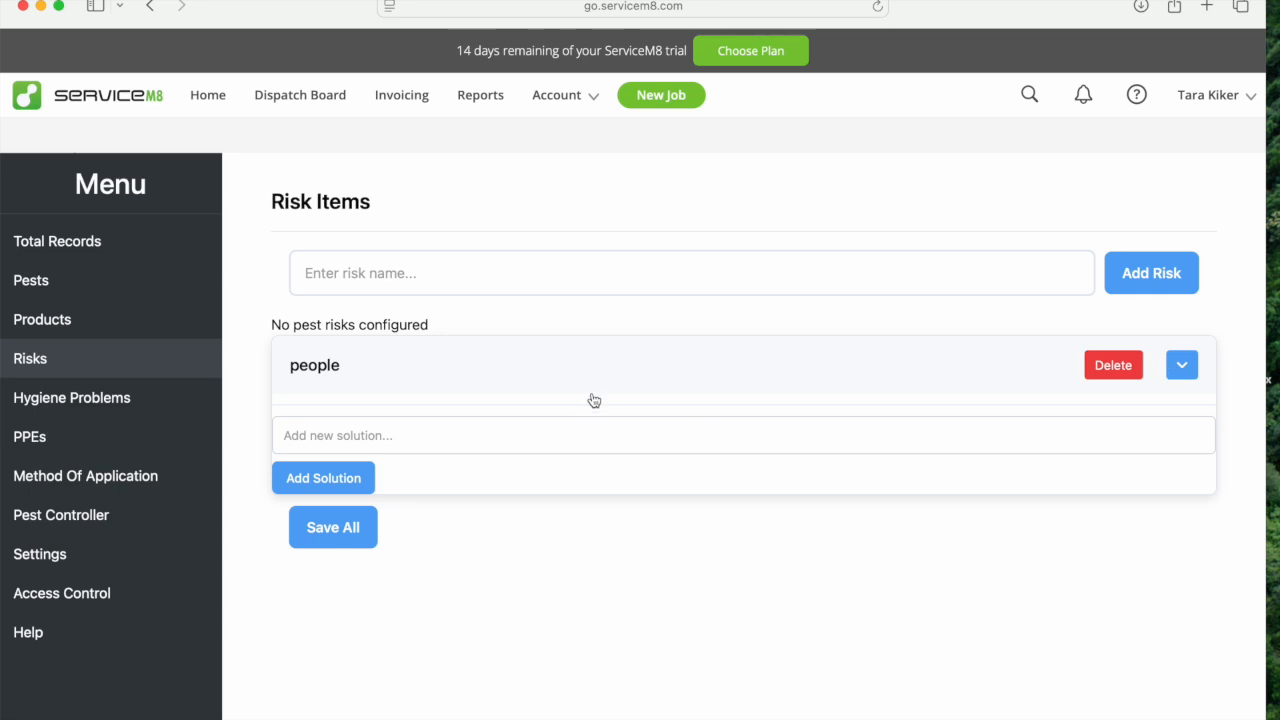
{"action": "left_click", "coordinate": [462, 420]}
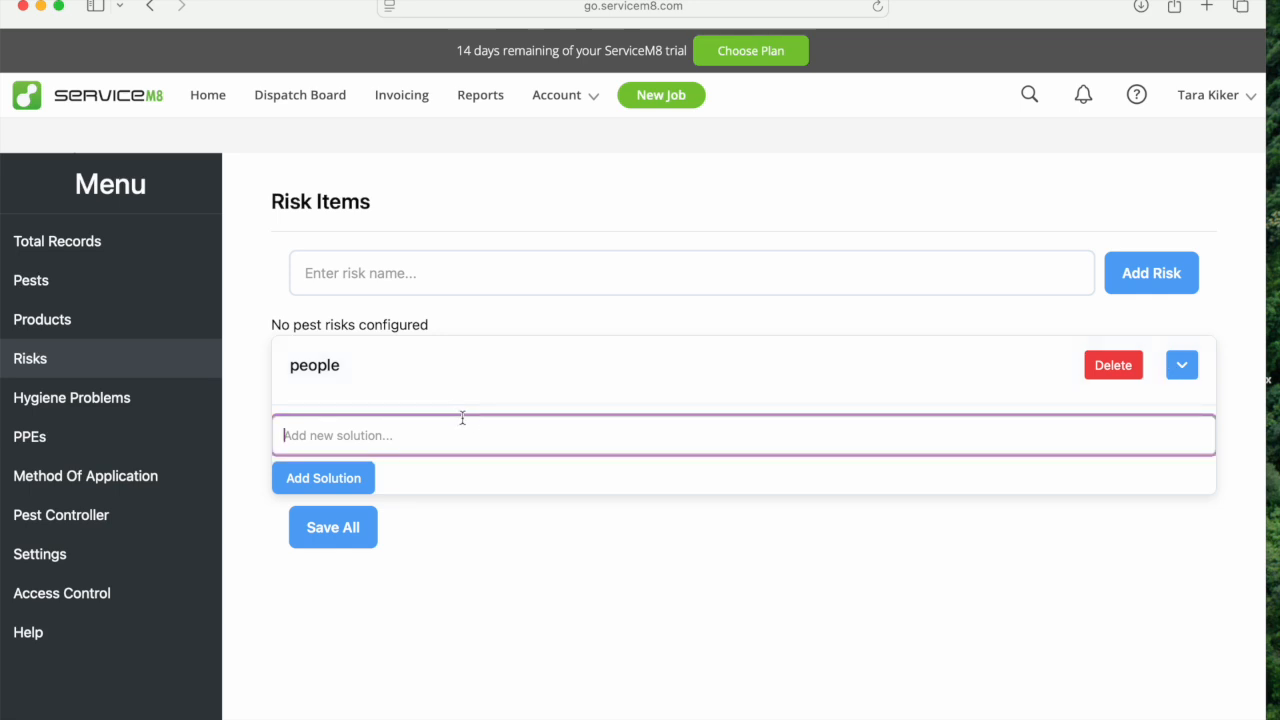
{"action": "type", "text": "to bw"}
{"action": "key", "text": "BackSpace"}
{"action": "type", "text": "e off site when"}
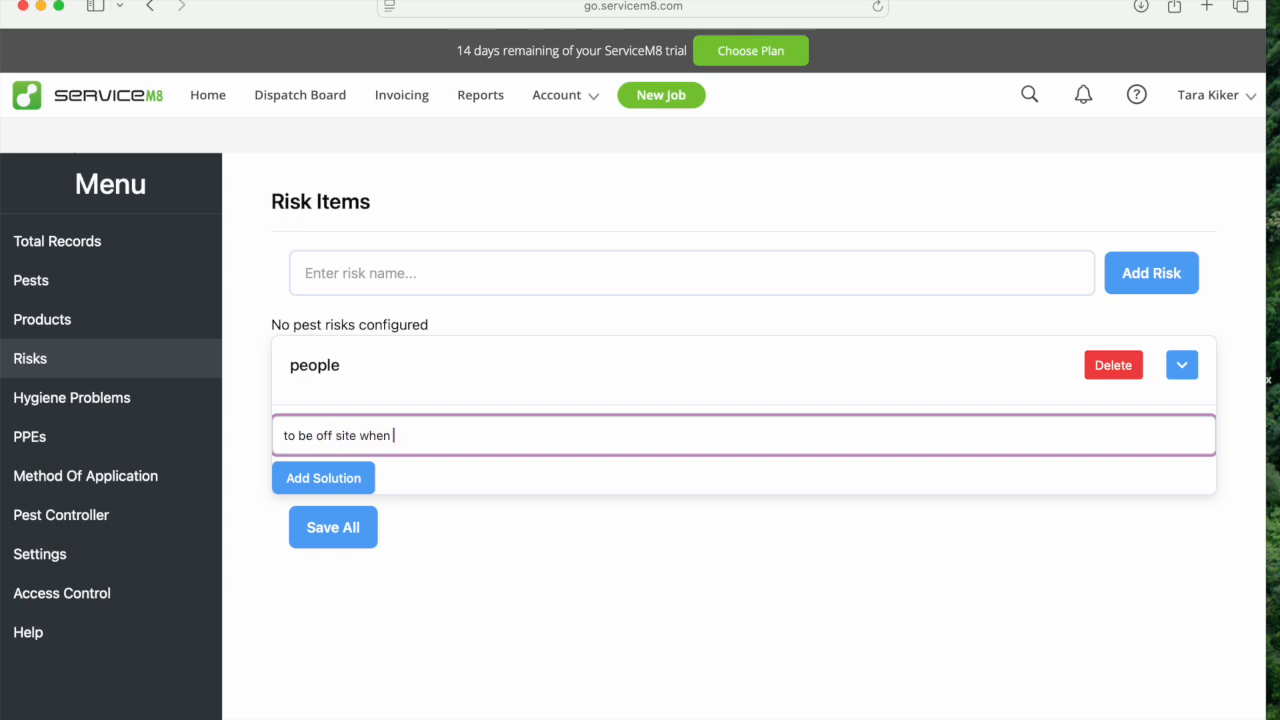
{"action": "key", "text": "BackSpace"}
{"action": "key", "text": "BackSpace"}
{"action": "key", "text": "BackSpace"}
{"action": "key", "text": "BackSpace"}
{"action": "type", "text": "for 2 hours"}
{"action": "left_click", "coordinate": [340, 478]}
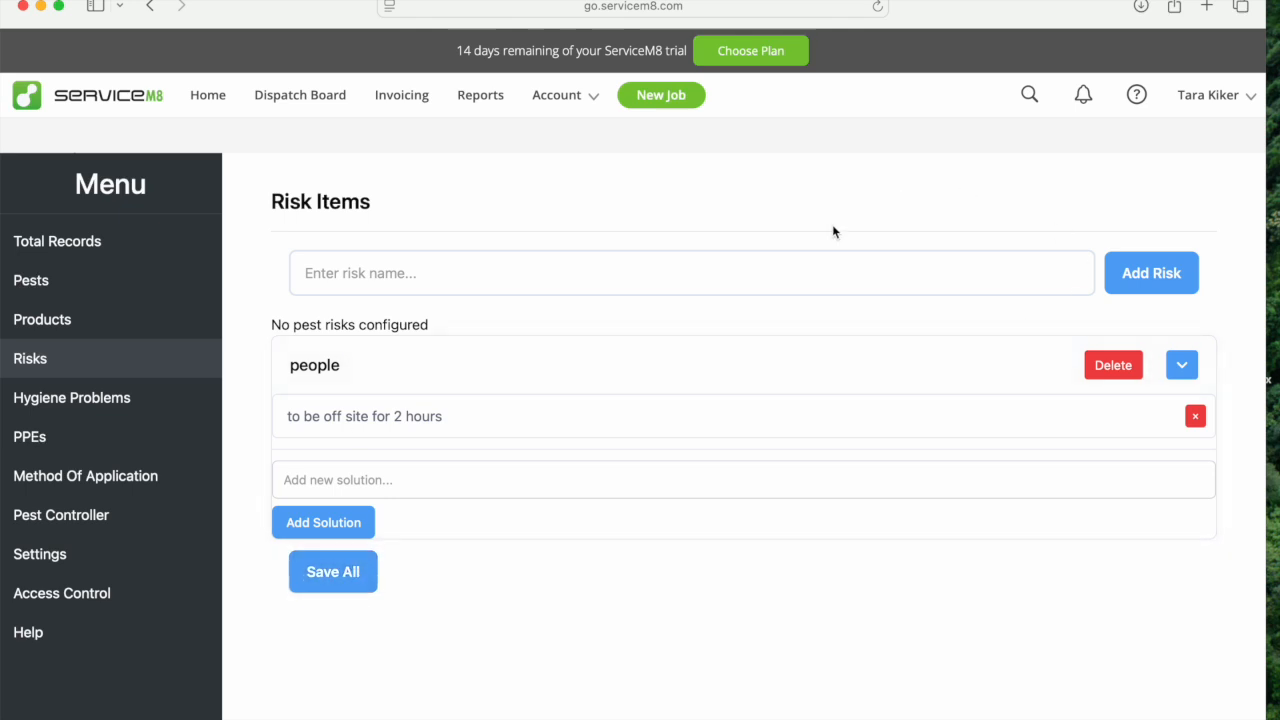
Add a second risk item named "fish" and save all risk items.
{"action": "left_click", "coordinate": [809, 264]}
{"action": "type", "text": "fish"}
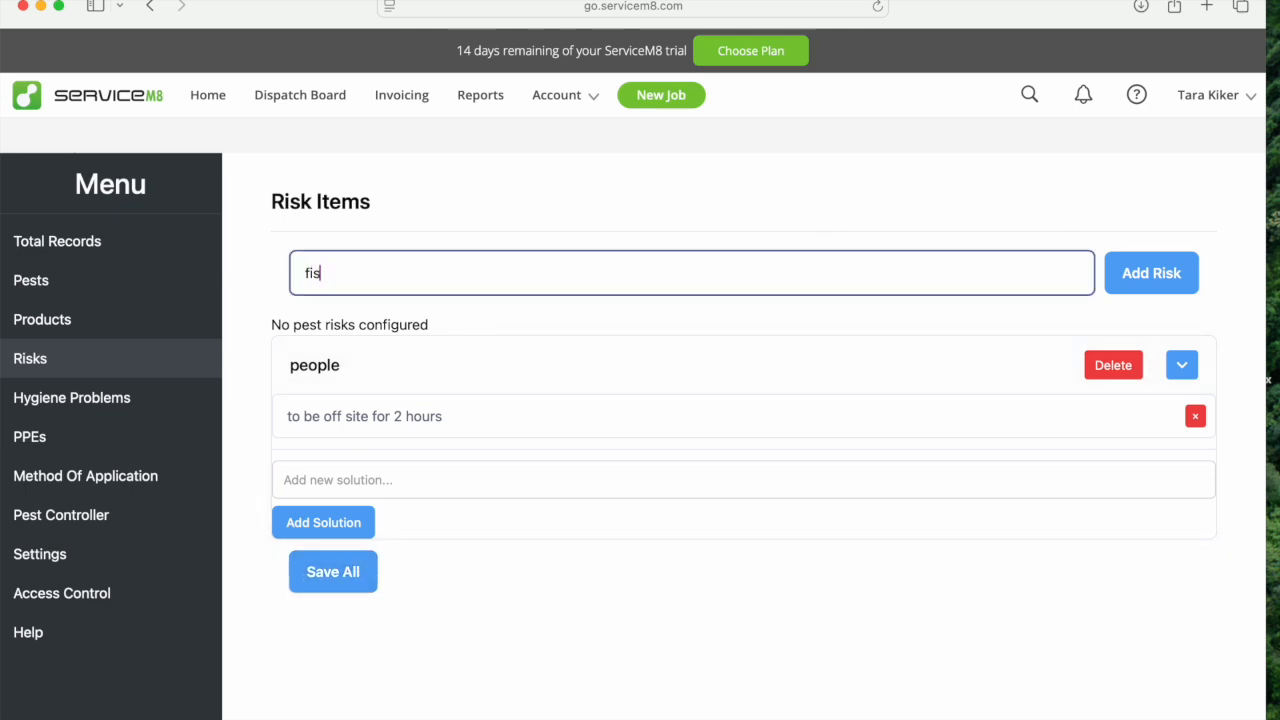
{"action": "left_click", "coordinate": [1166, 274]}
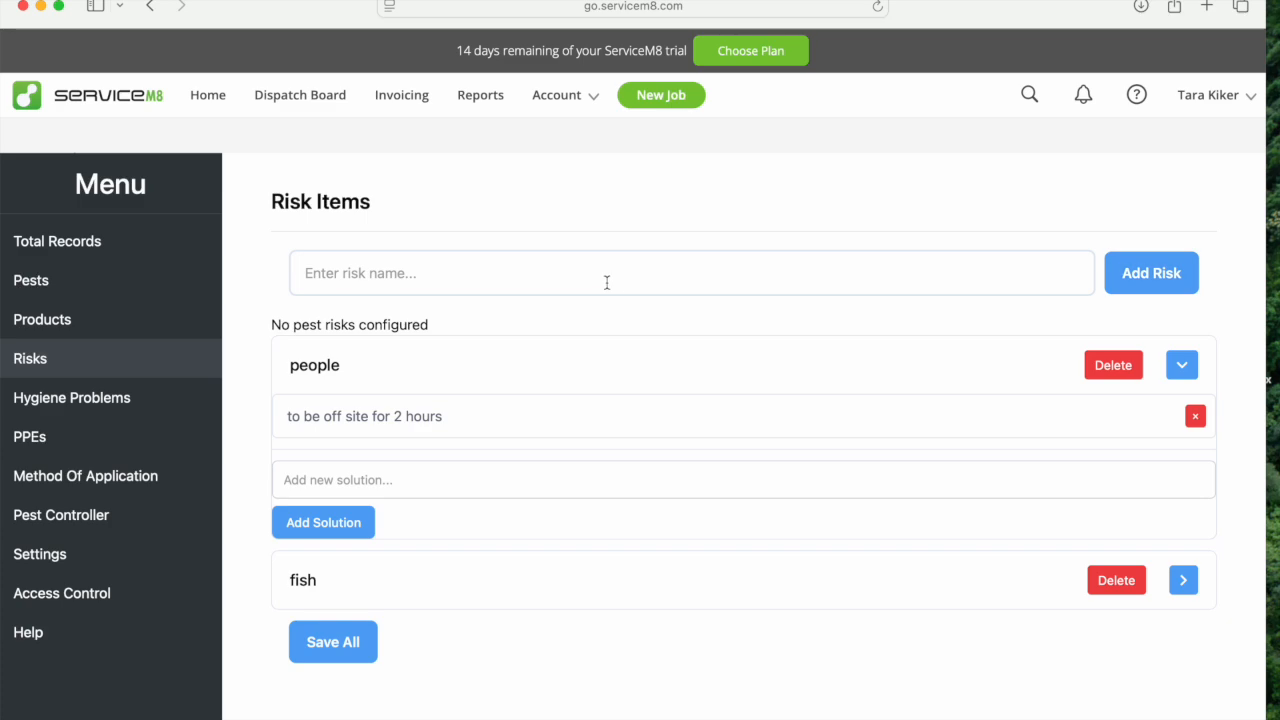
{"action": "left_click", "coordinate": [335, 648]}
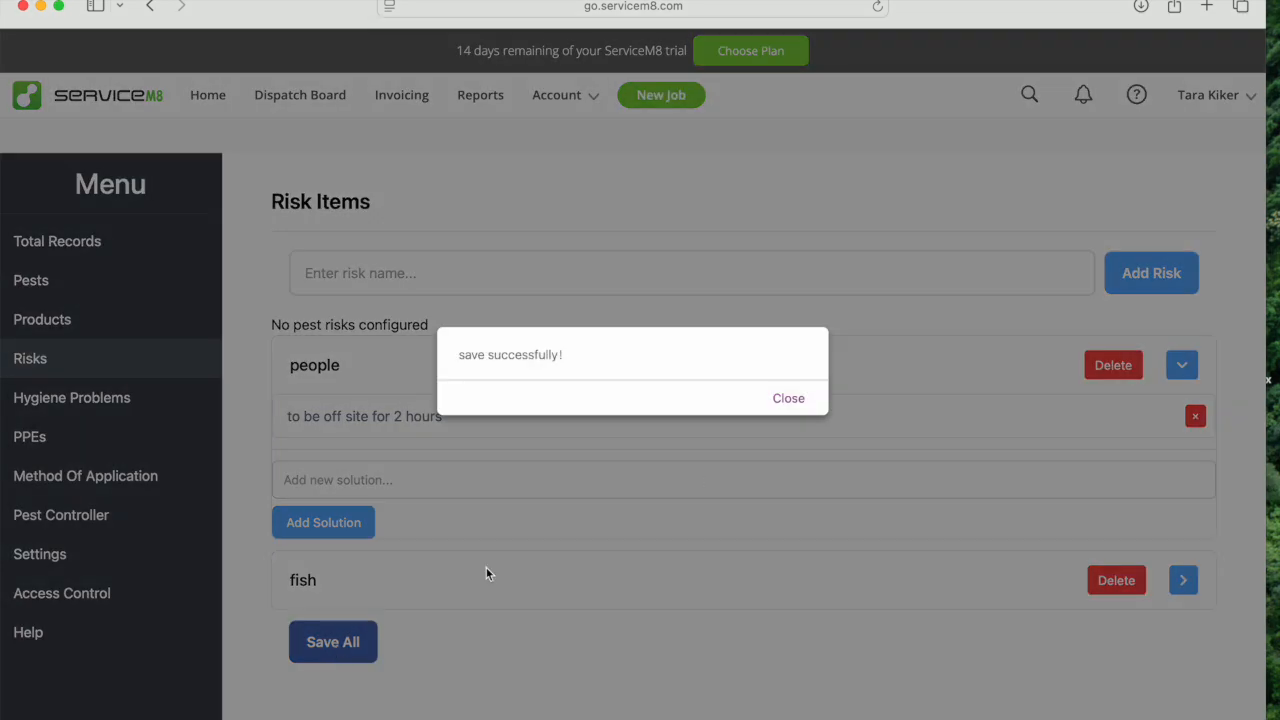
{"action": "left_click", "coordinate": [784, 398]}
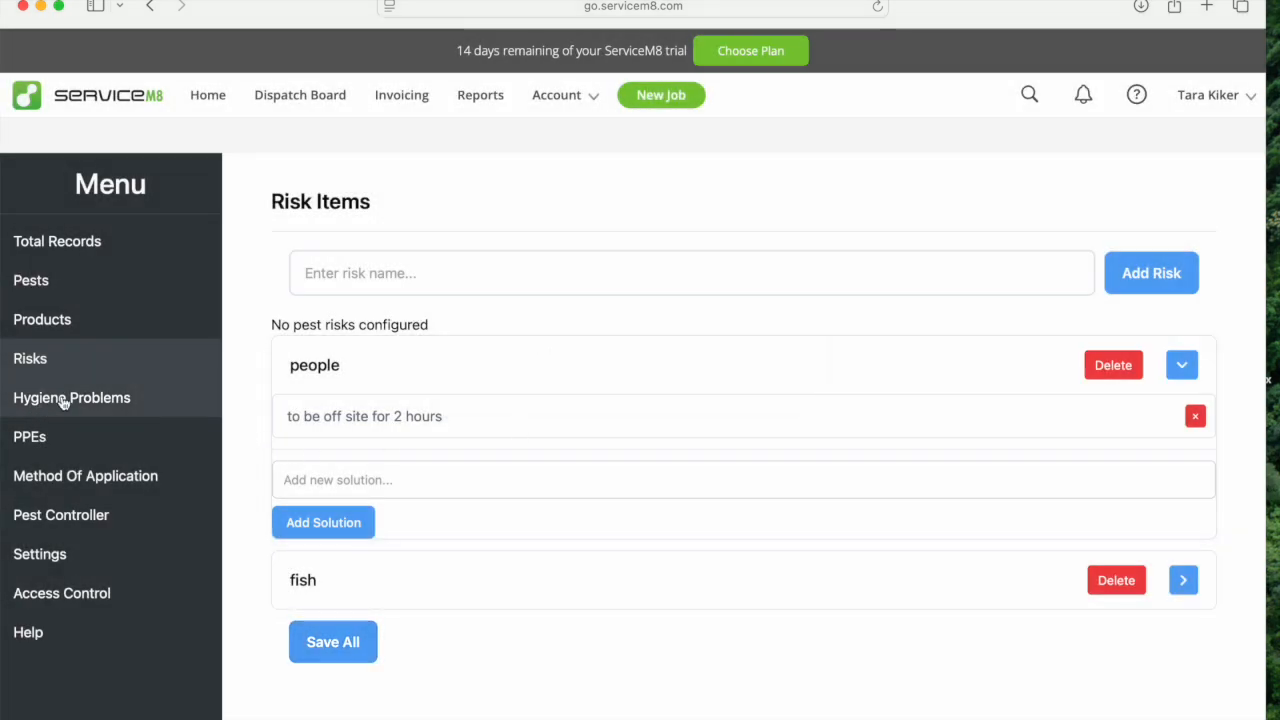
Open the hygiene problems list and examine the solutions stored under Waste Accumulation.
{"action": "left_click", "coordinate": [63, 400]}
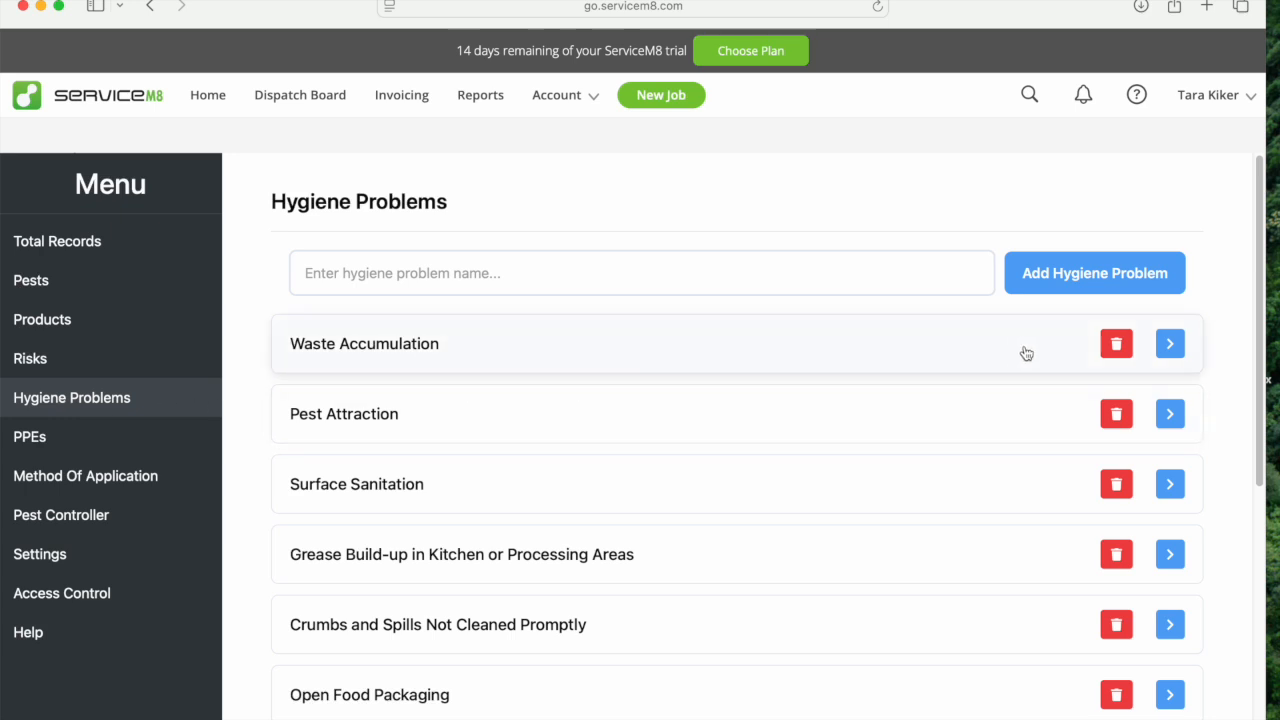
{"action": "left_click", "coordinate": [1172, 345]}
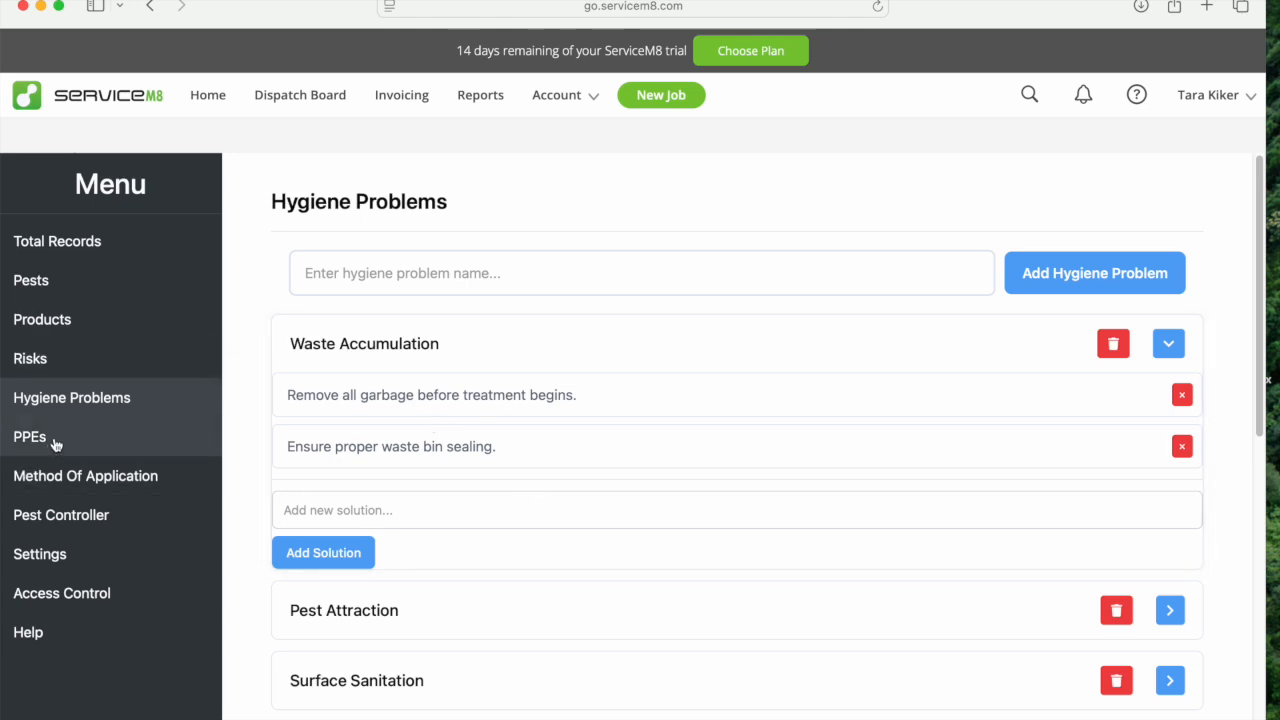
{"action": "left_click", "coordinate": [1172, 345]}
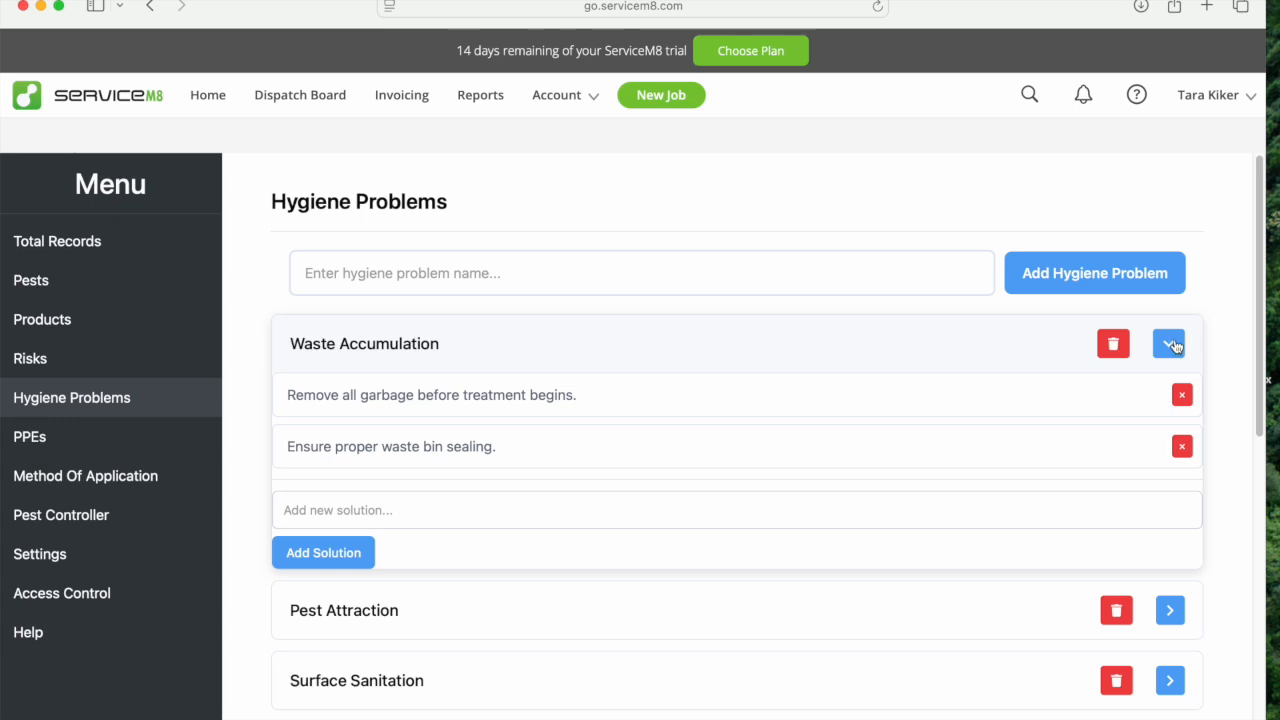
Review the PPE list down to its last entry and save it without changes.
{"action": "left_click", "coordinate": [37, 442]}
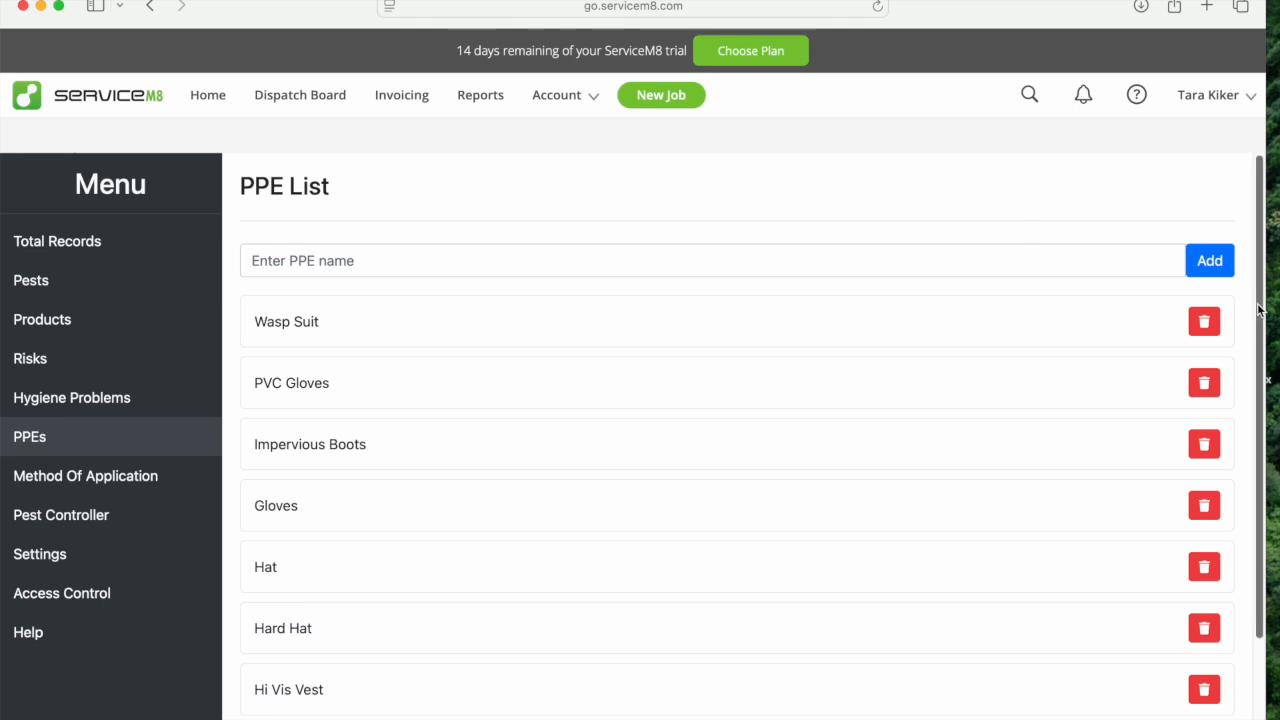
{"action": "left_click_drag", "start_coordinate": [1258, 310], "coordinate": [1259, 440]}
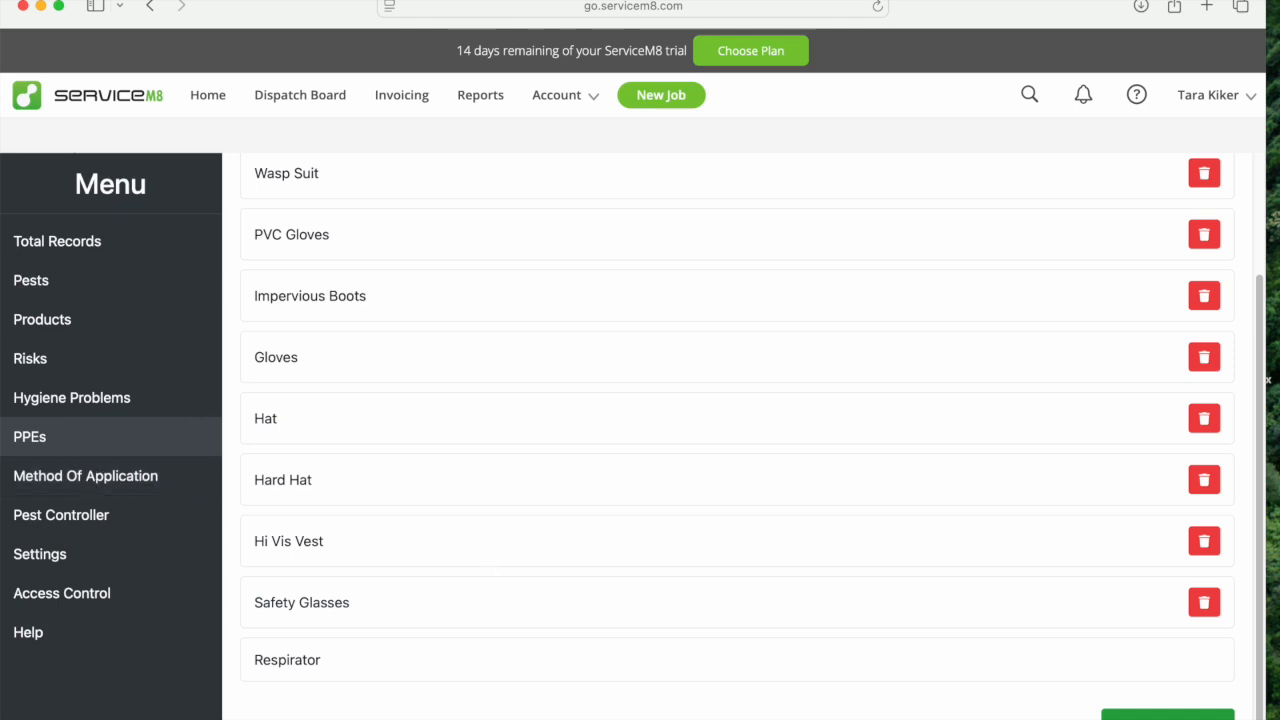
{"action": "left_click", "coordinate": [1160, 714]}
{"action": "left_click", "coordinate": [787, 399]}
Compare the method of application list with the methods selectable in the AbolishPRO Roach Bait Gel product, leaving the product unedited.
{"action": "left_click", "coordinate": [88, 475]}
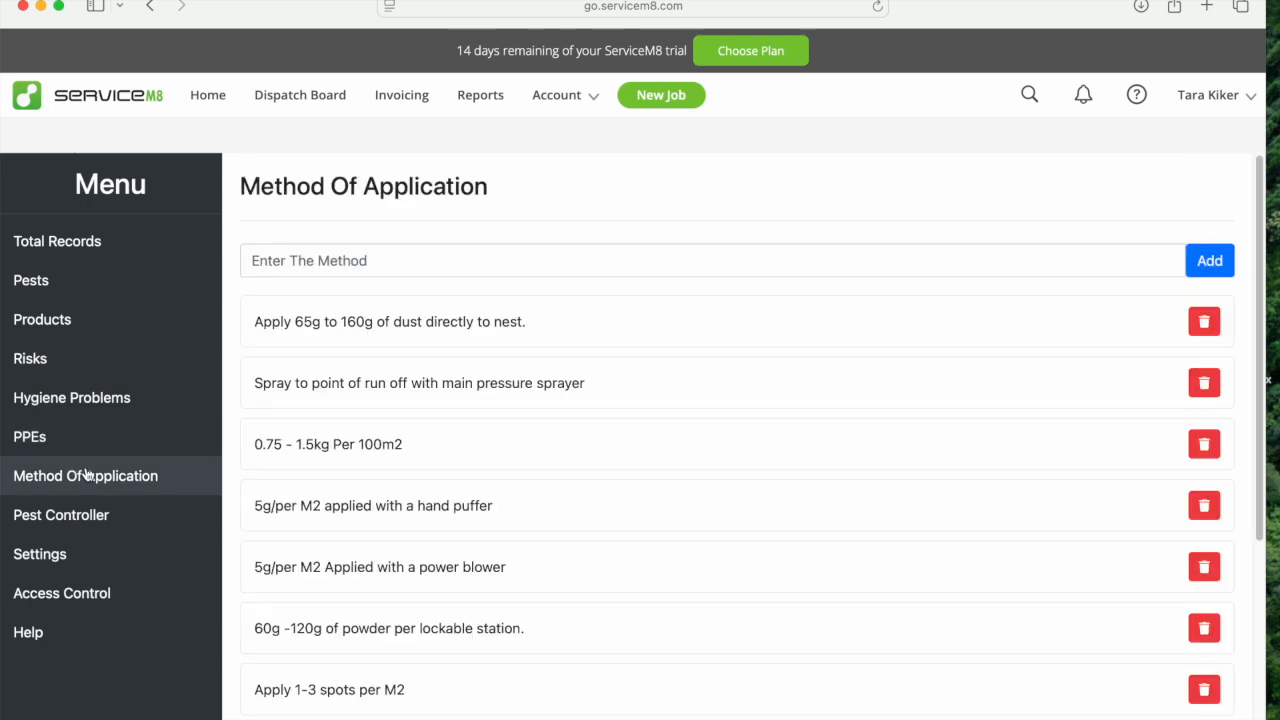
{"action": "left_click", "coordinate": [42, 320]}
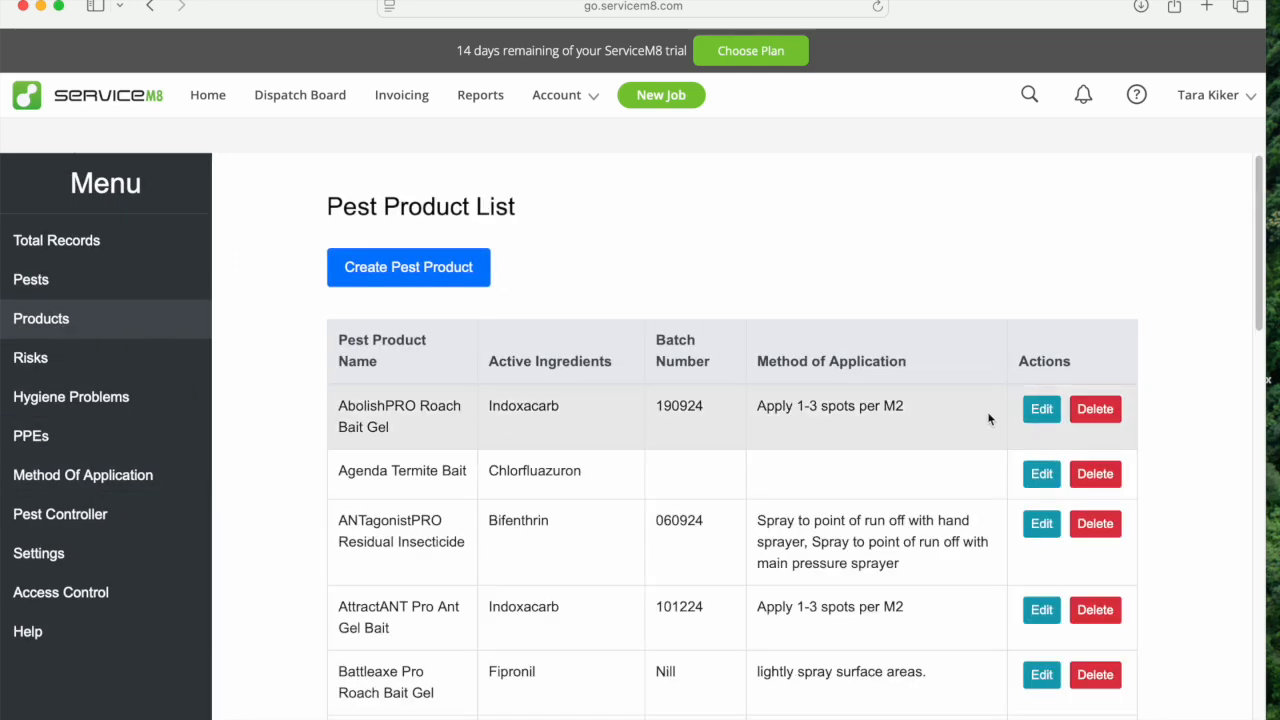
{"action": "left_click", "coordinate": [1041, 409]}
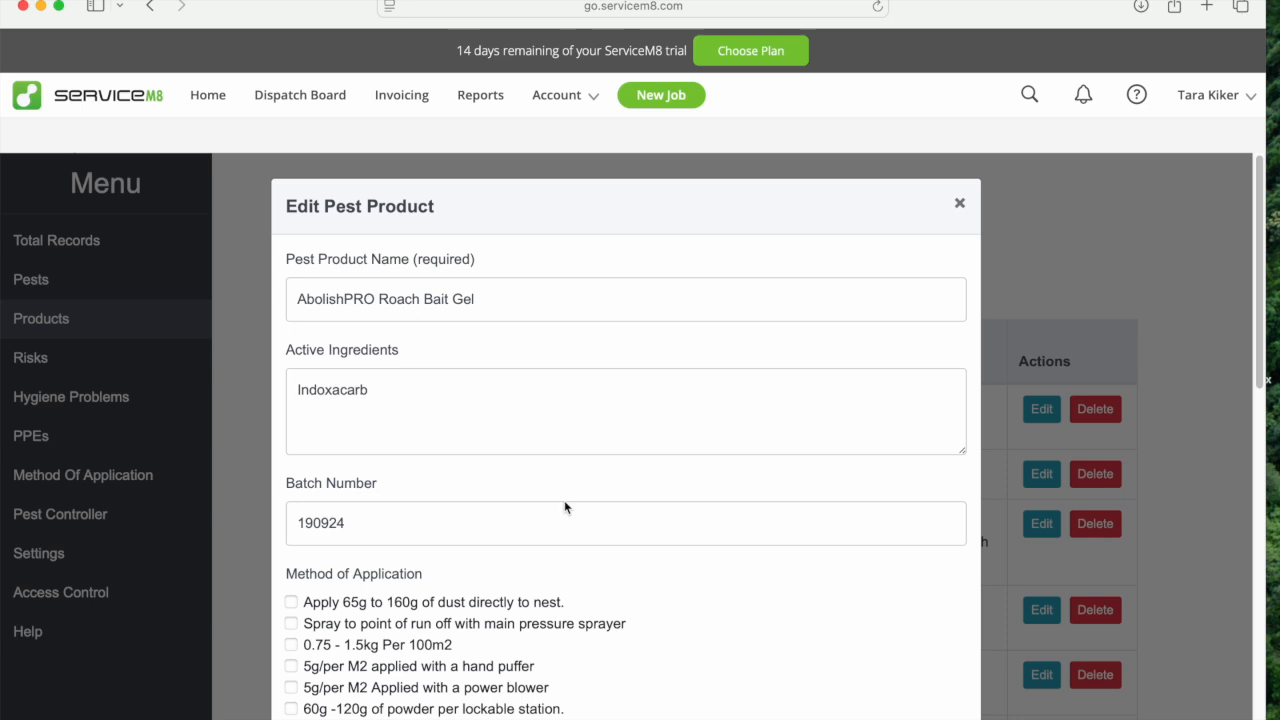
{"action": "left_click_drag", "start_coordinate": [1265, 355], "coordinate": [1233, 481]}
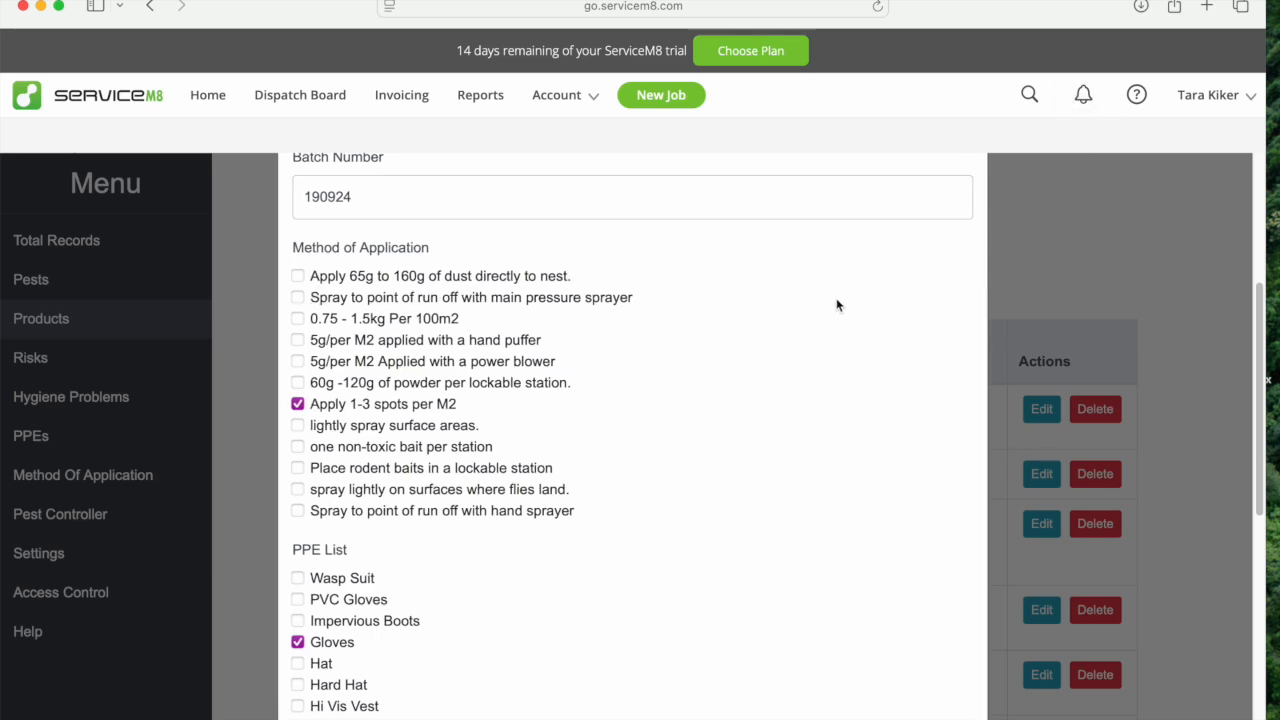
{"action": "left_click", "coordinate": [1146, 212]}
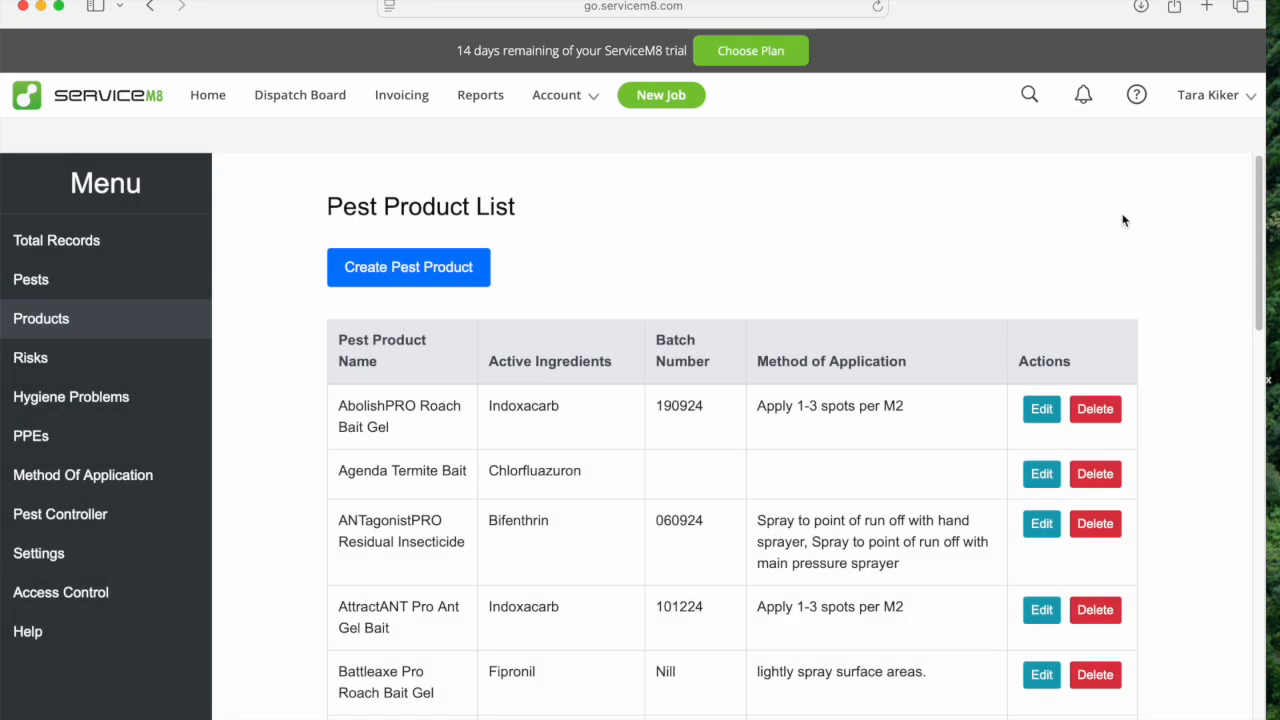
{"action": "left_click", "coordinate": [84, 477]}
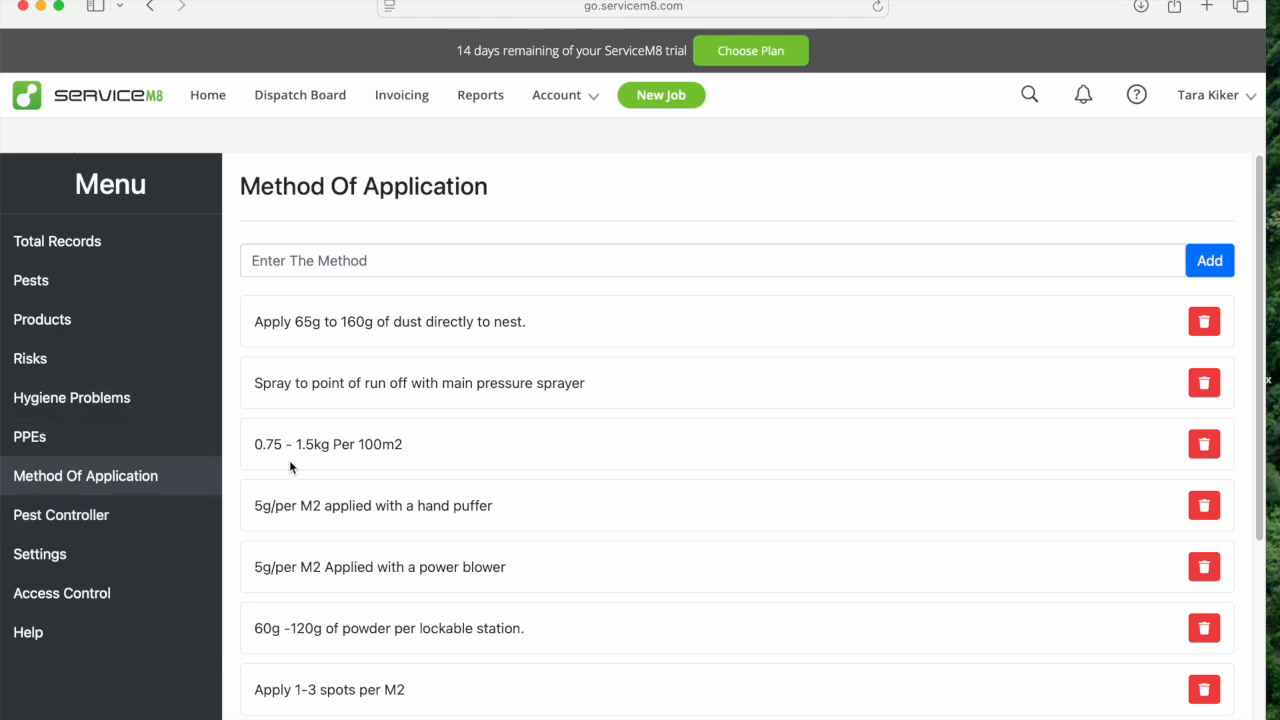
{"action": "scroll", "coordinate": [1247, 260], "scroll_direction": "down", "scroll_amount": 3}
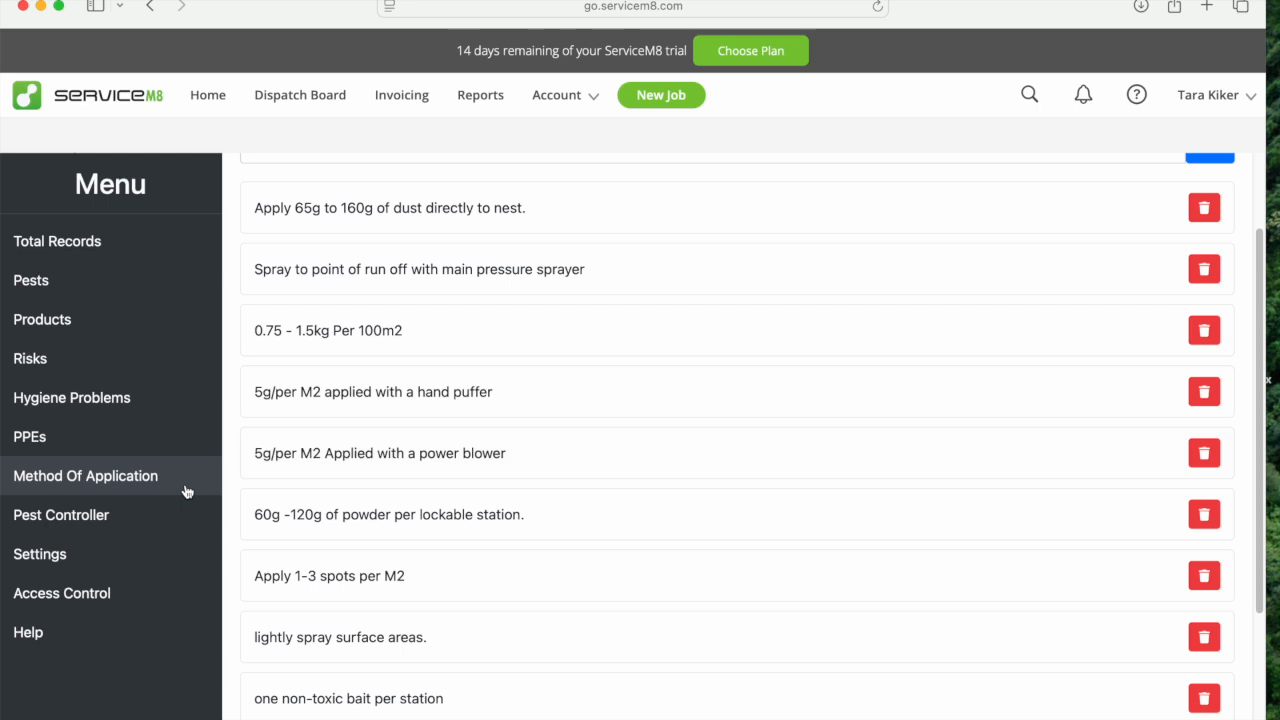
Enter the pest controller's license number in the Pest Controller Info form.
{"action": "left_click", "coordinate": [92, 520]}
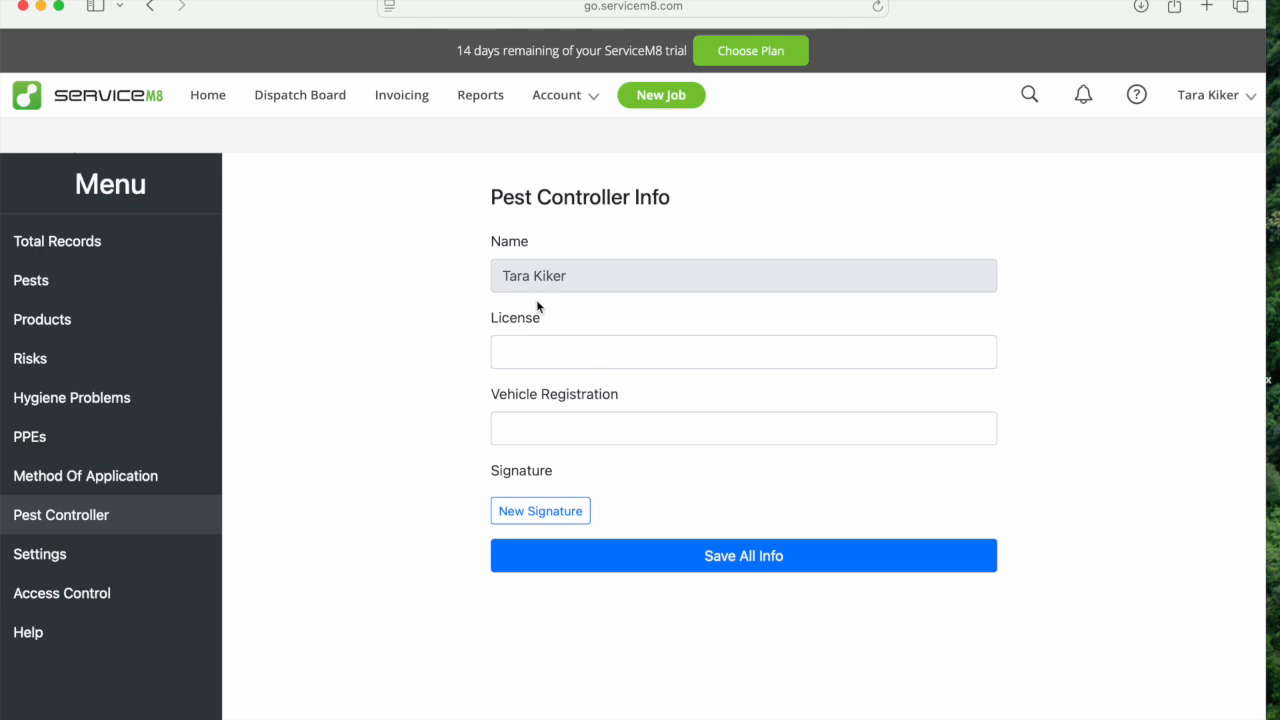
{"action": "left_click", "coordinate": [528, 350]}
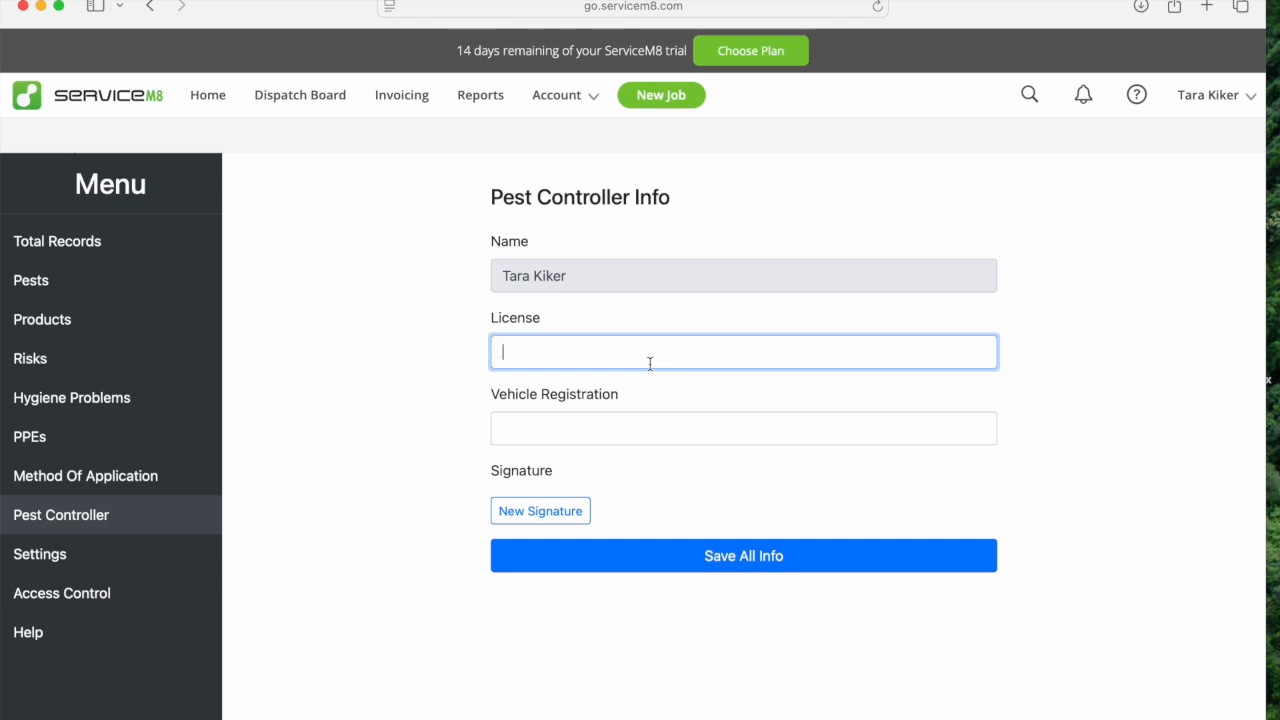
Fill in the pest controller's vehicle registration and correct the mistyped character.
{"action": "left_click", "coordinate": [655, 433]}
{"action": "type", "text": "D3"}
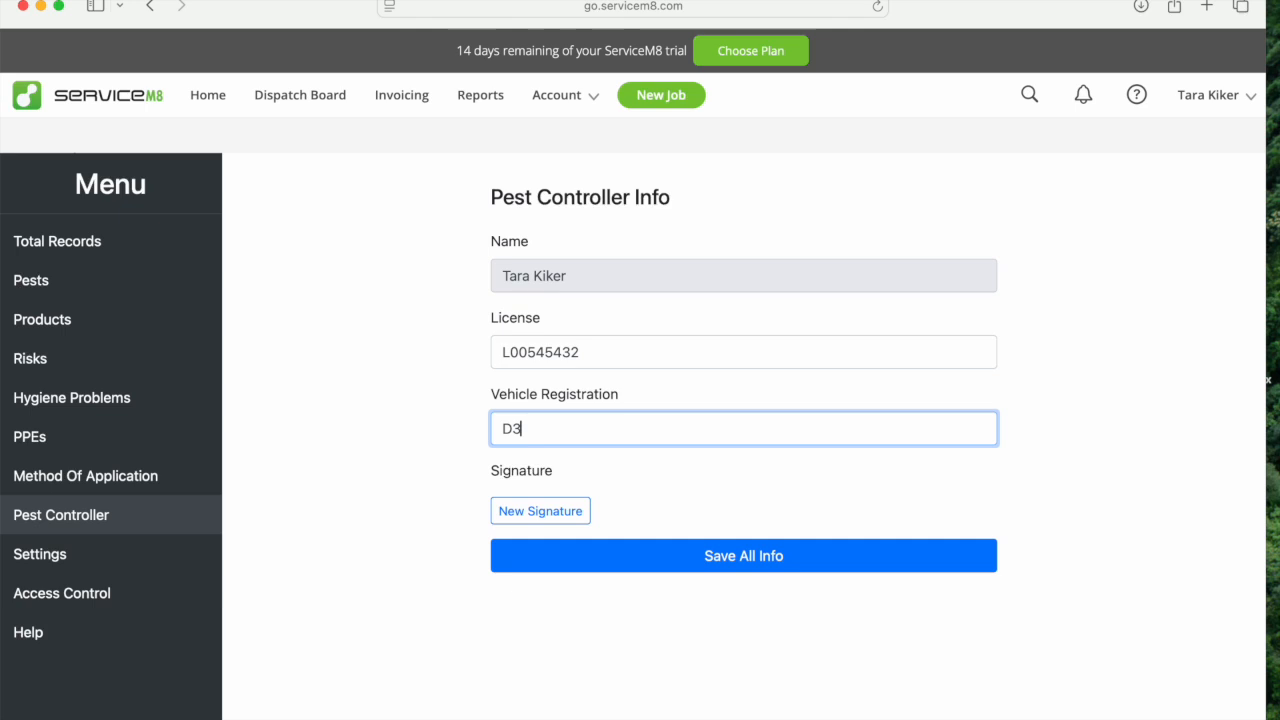
{"action": "type", "text": "D"}
{"action": "type", "text": "-D#D"}
{"action": "key", "text": "Left"}
{"action": "key", "text": "Left"}
{"action": "key", "text": "Right"}
{"action": "key", "text": "BackSpace"}
{"action": "type", "text": "3"}
Draw a smiley face as the pest controller's new signature and save all the controller's info.
{"action": "left_click", "coordinate": [560, 513]}
{"action": "mouse_move", "coordinate": [610, 412]}
{"action": "left_mouse_down"}
{"action": "mouse_move", "coordinate": [600, 460]}
{"action": "mouse_move", "coordinate": [503, 458]}
{"action": "left_mouse_up"}
{"action": "left_click", "coordinate": [731, 567]}
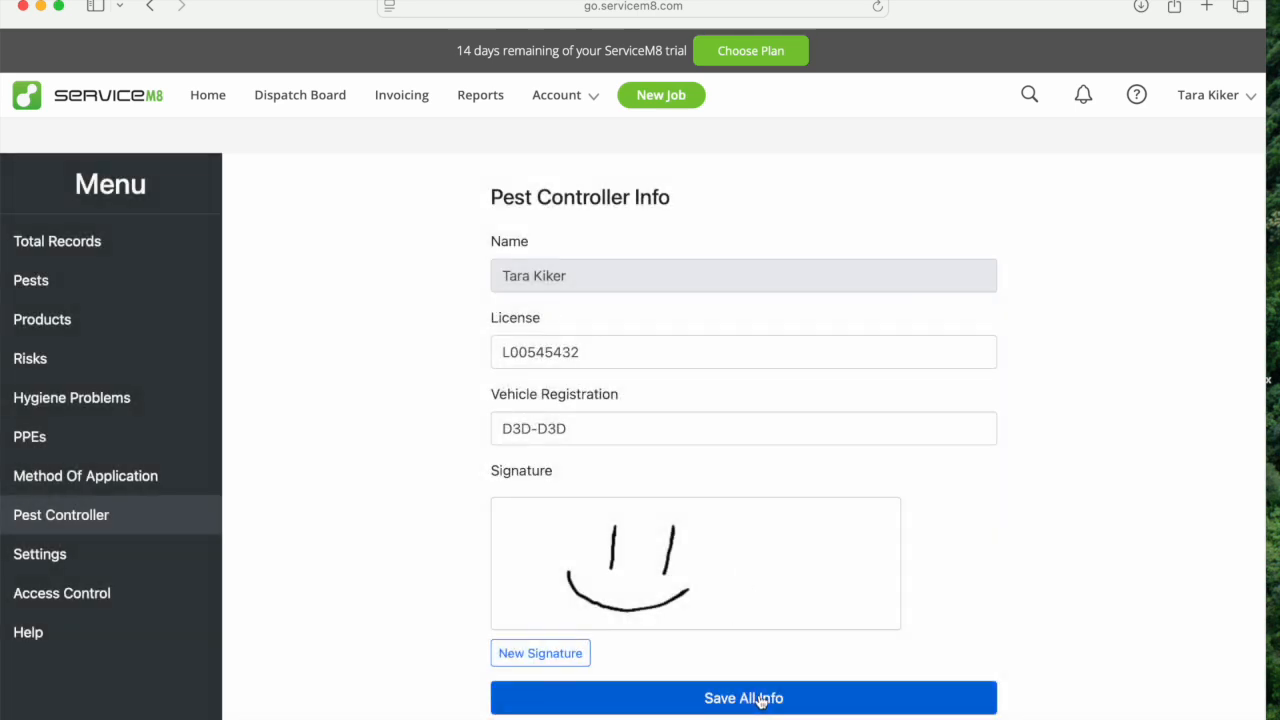
{"action": "left_click", "coordinate": [762, 700]}
{"action": "left_click", "coordinate": [789, 397]}
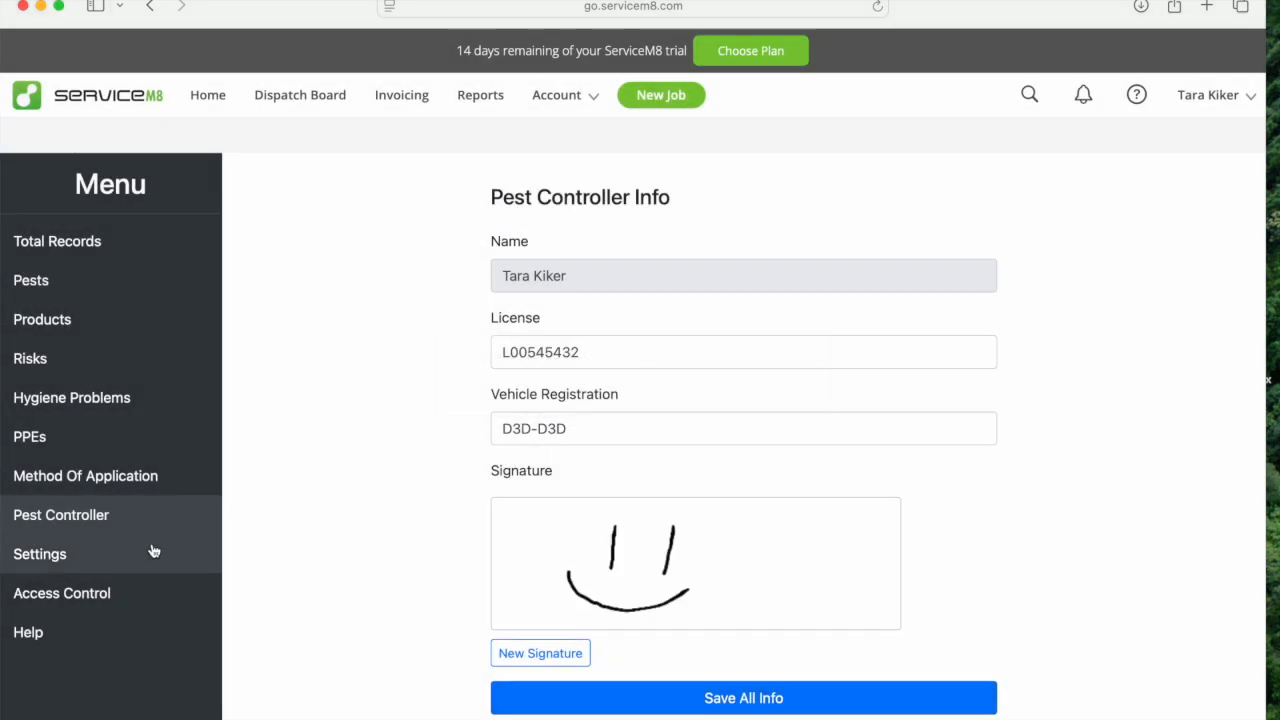
Review the staff access control permissions, then go to the add-on's settings.
{"action": "left_click", "coordinate": [54, 595]}
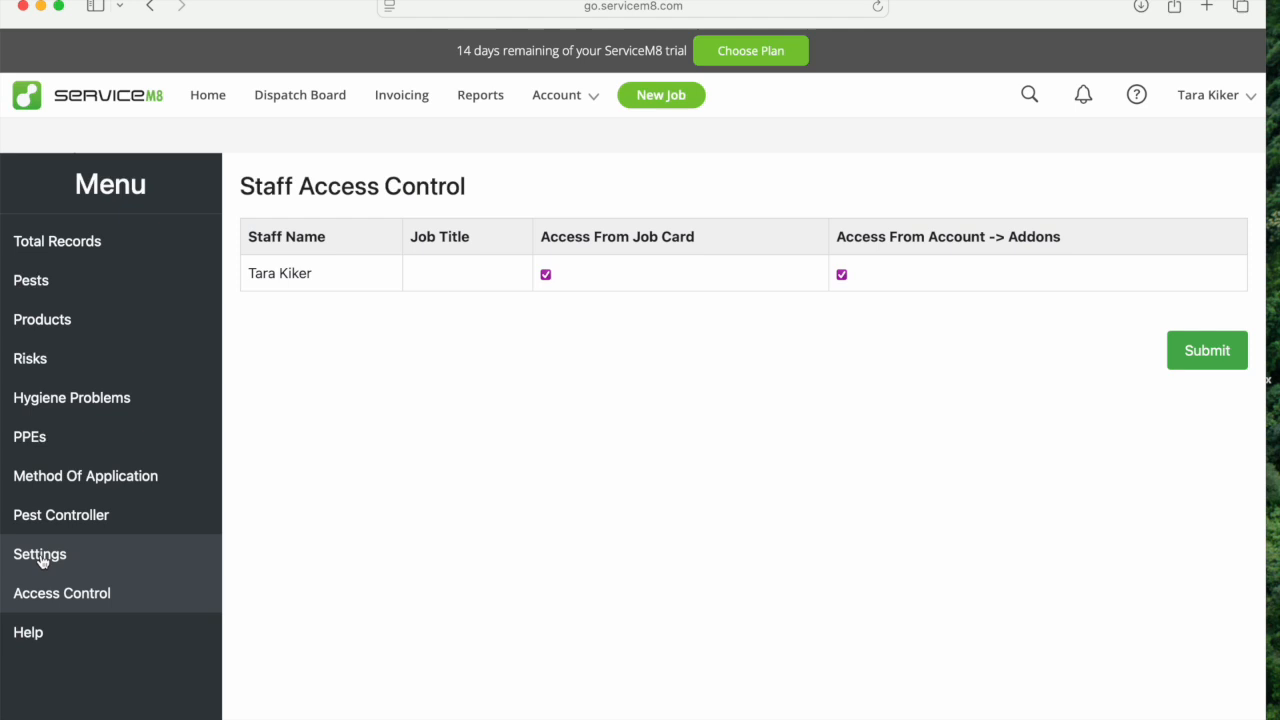
{"action": "left_click", "coordinate": [44, 560]}
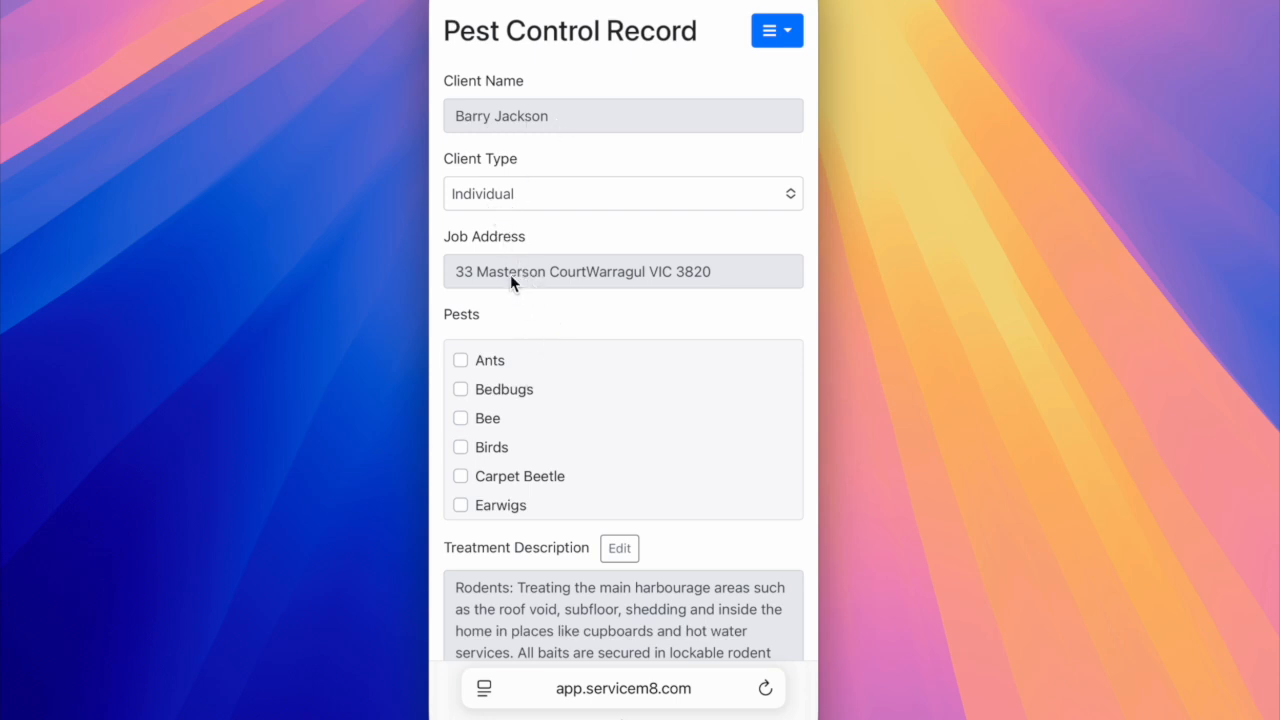
Set the client type of the pest control record to Commercial.
{"action": "left_click", "coordinate": [767, 193]}
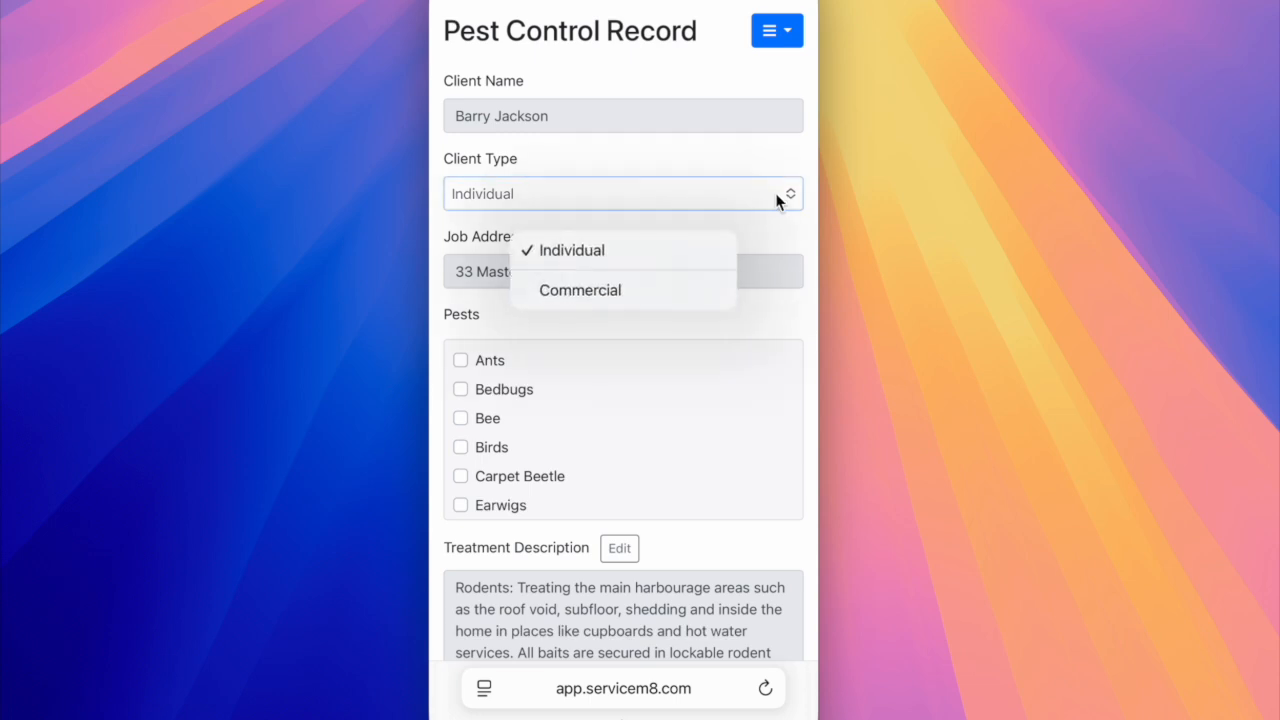
{"action": "left_click", "coordinate": [781, 195]}
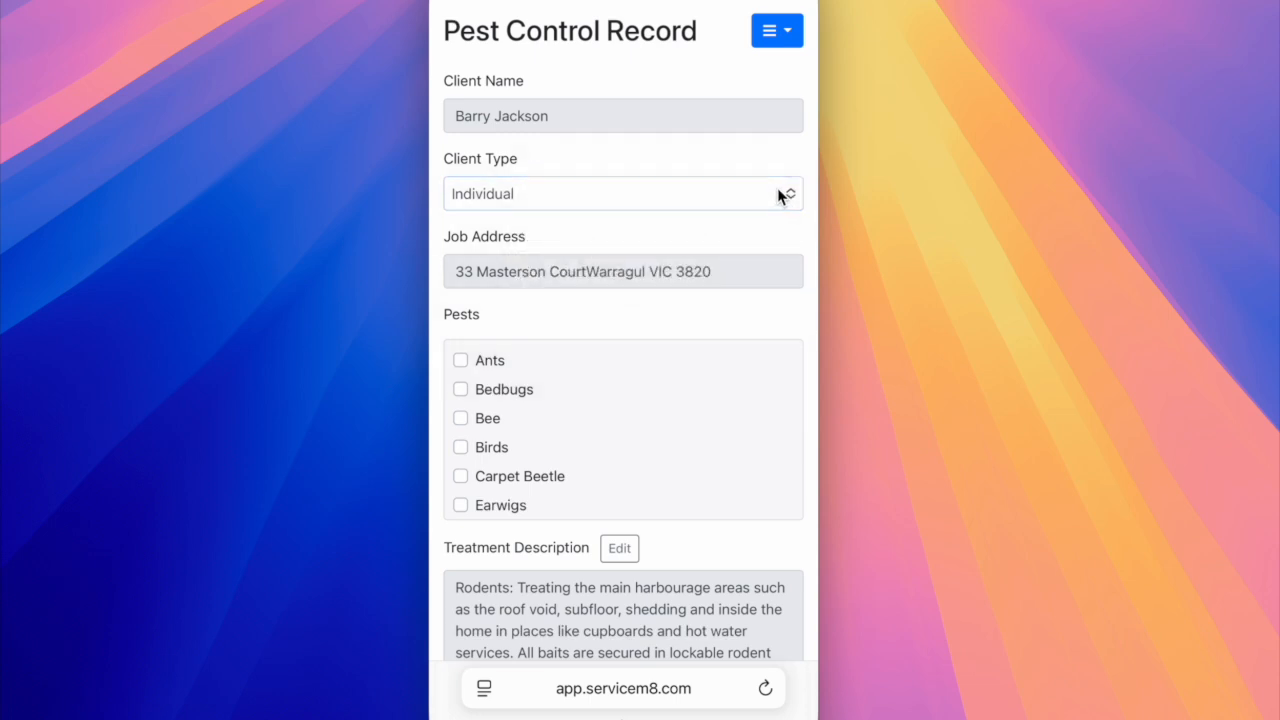
{"action": "left_click", "coordinate": [779, 192]}
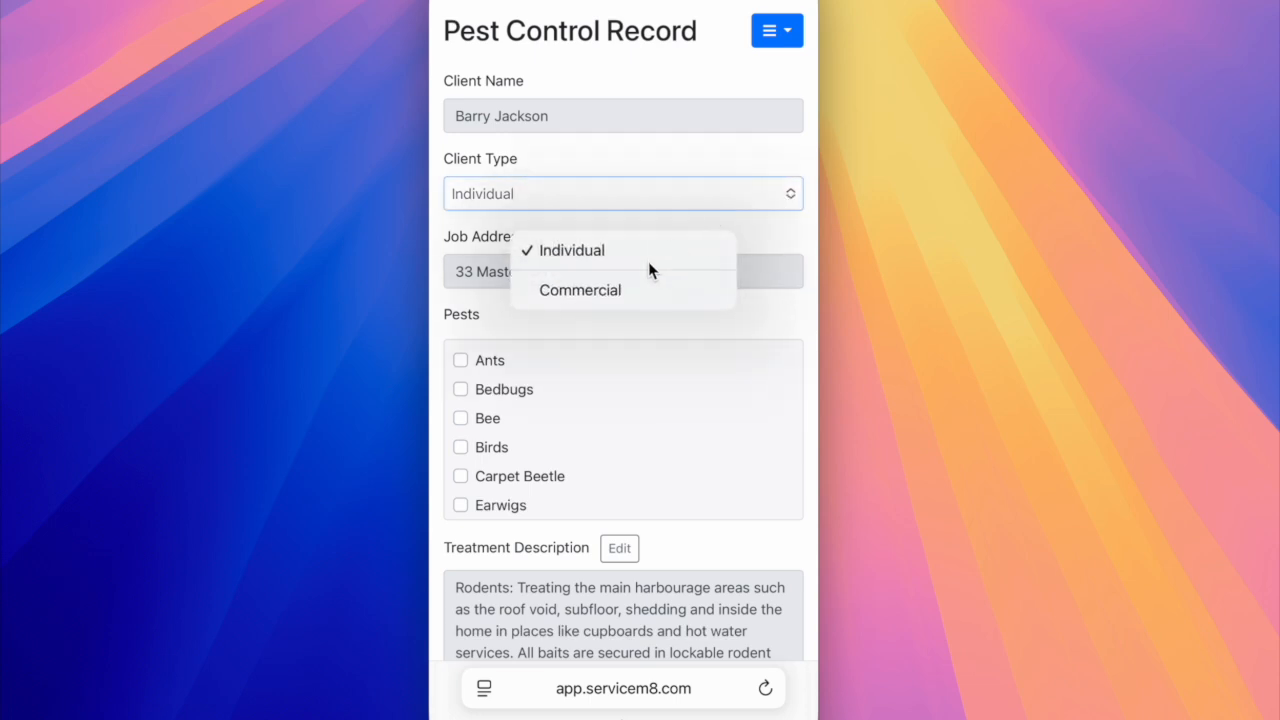
{"action": "left_click", "coordinate": [591, 290]}
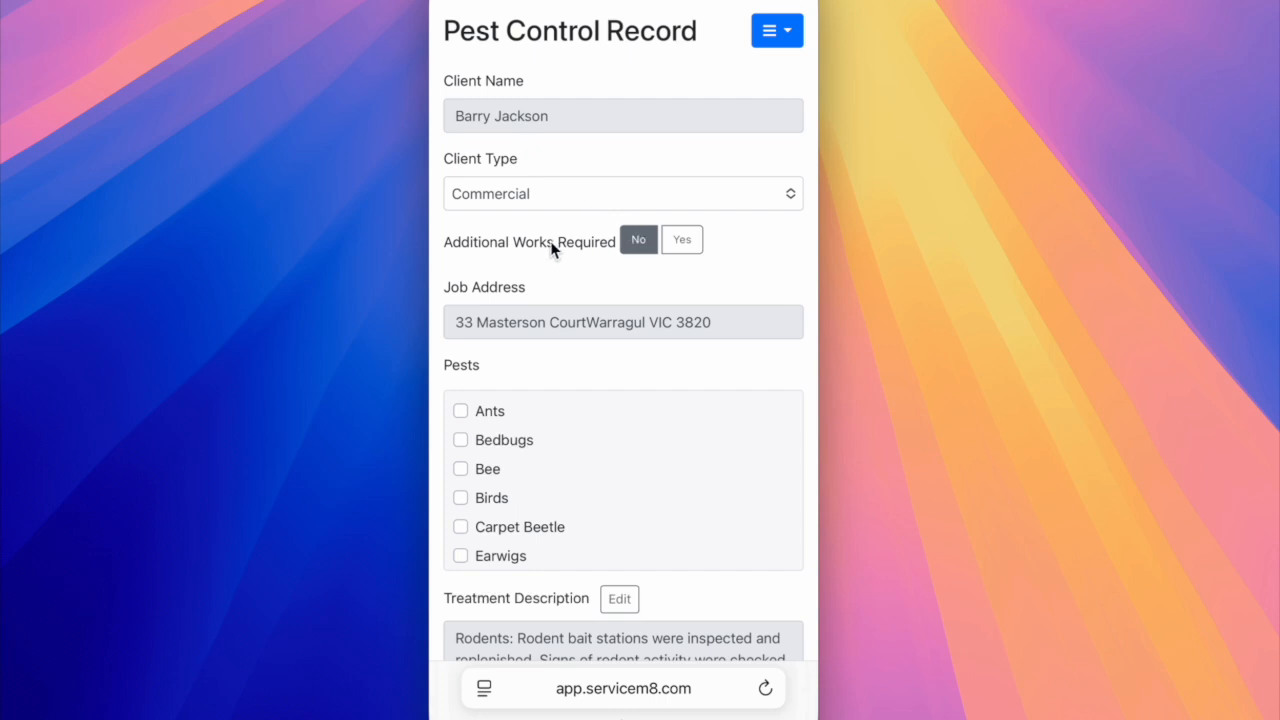
Try marking additional works as required with all four work options selected, then switch Additional Works Required back to No.
{"action": "left_click", "coordinate": [679, 241]}
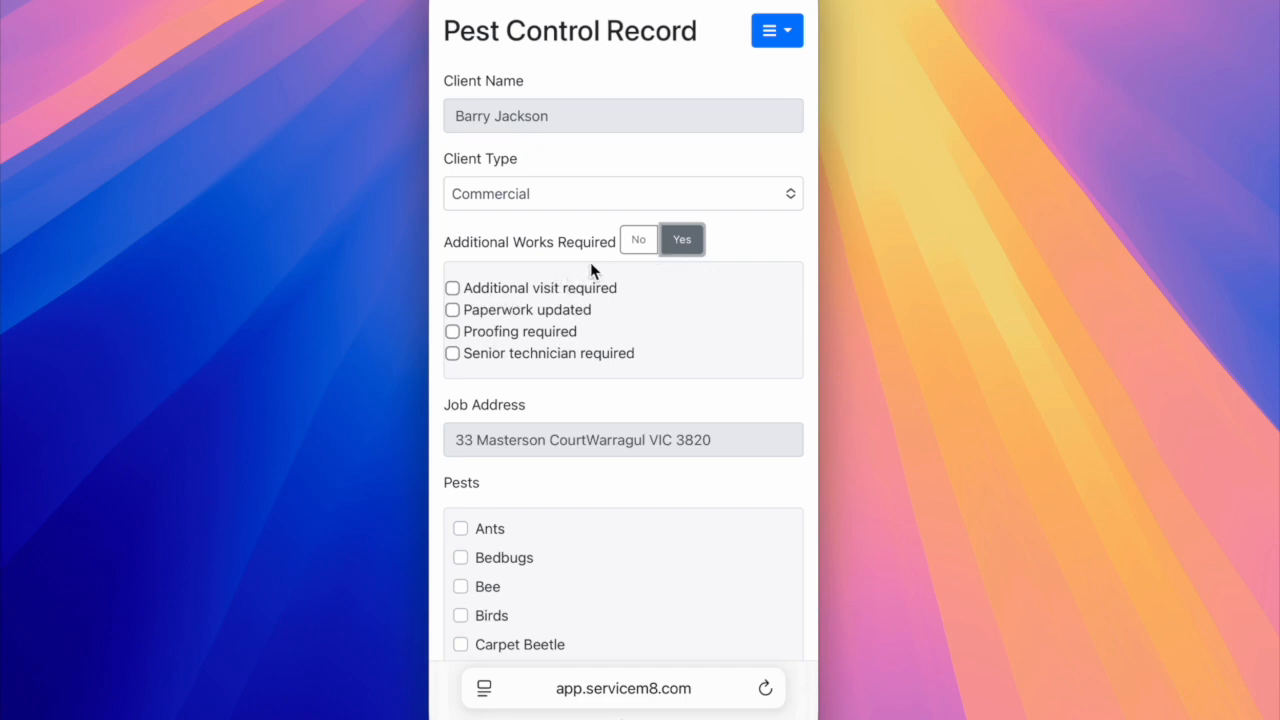
{"action": "left_click", "coordinate": [497, 315]}
{"action": "left_click", "coordinate": [492, 333]}
{"action": "left_click", "coordinate": [487, 352]}
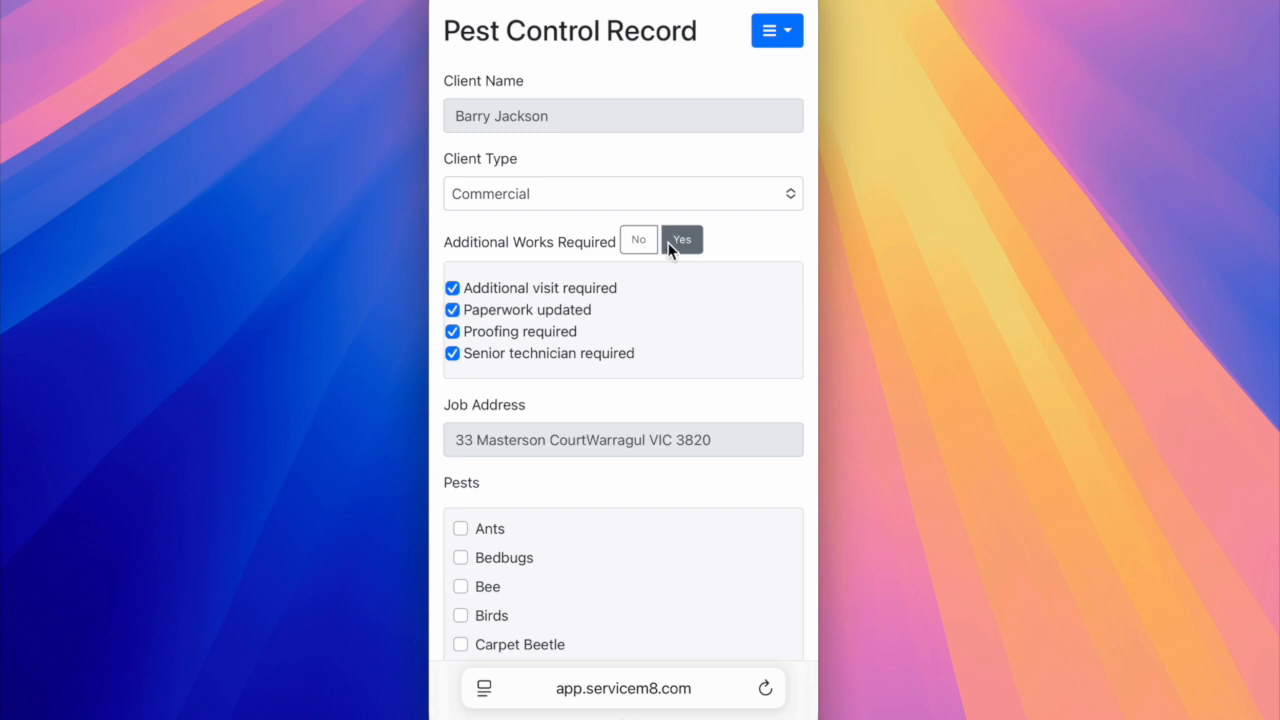
{"action": "left_click", "coordinate": [639, 242]}
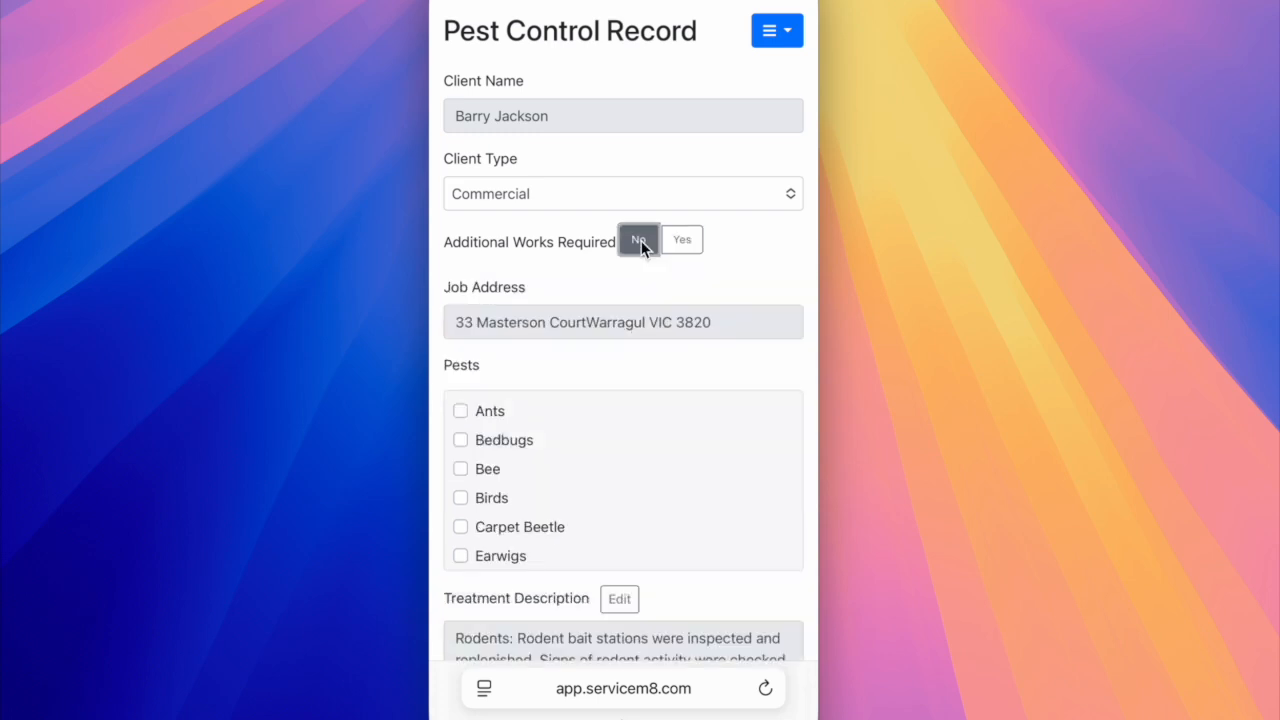
Set the client type of the pest control record to Individual.
{"action": "left_click", "coordinate": [594, 204]}
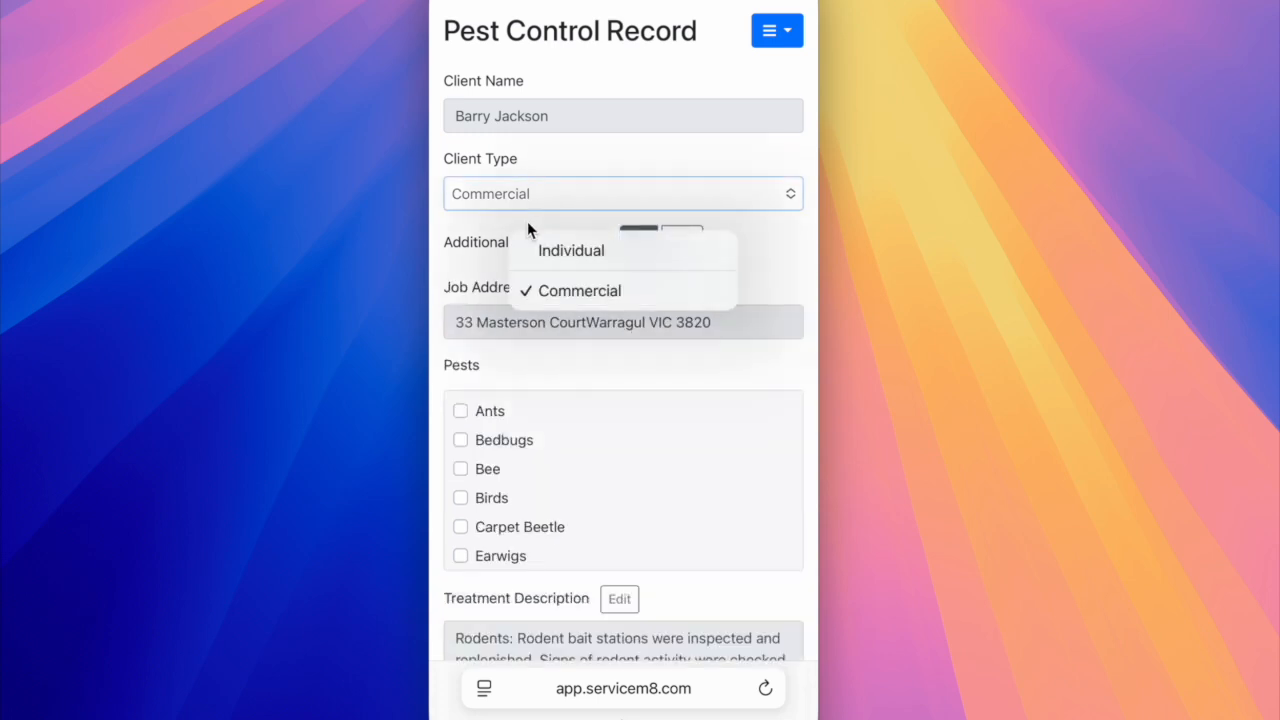
{"action": "left_click", "coordinate": [555, 251]}
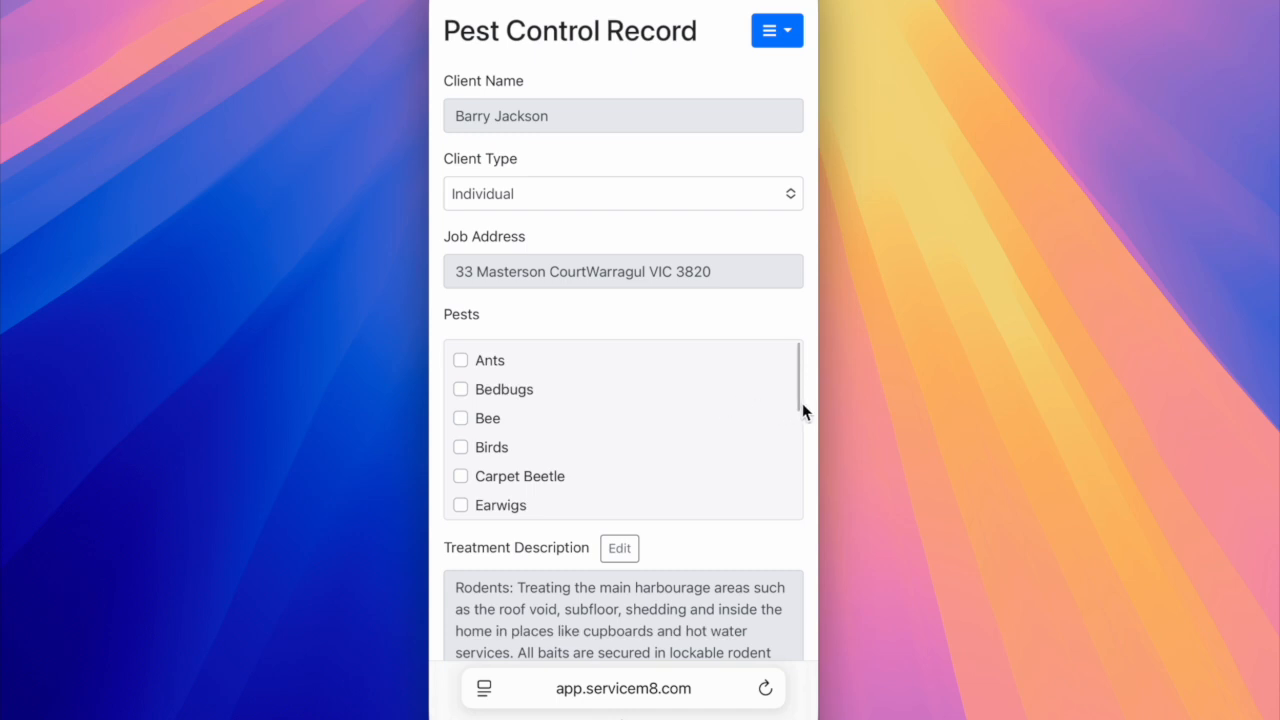
Look through the whole Pests list of the record to check the available pests and the Rodents selection.
{"action": "double_click", "coordinate": [790, 416]}
{"action": "scroll", "coordinate": [581, 452], "scroll_direction": "down", "scroll_amount": 1}
{"action": "scroll", "coordinate": [592, 444], "scroll_direction": "up", "scroll_amount": 2}
{"action": "scroll", "coordinate": [602, 427], "scroll_direction": "up", "scroll_amount": 1}
{"action": "double_click", "coordinate": [787, 416]}
{"action": "scroll", "coordinate": [757, 414], "scroll_direction": "down", "scroll_amount": 3}
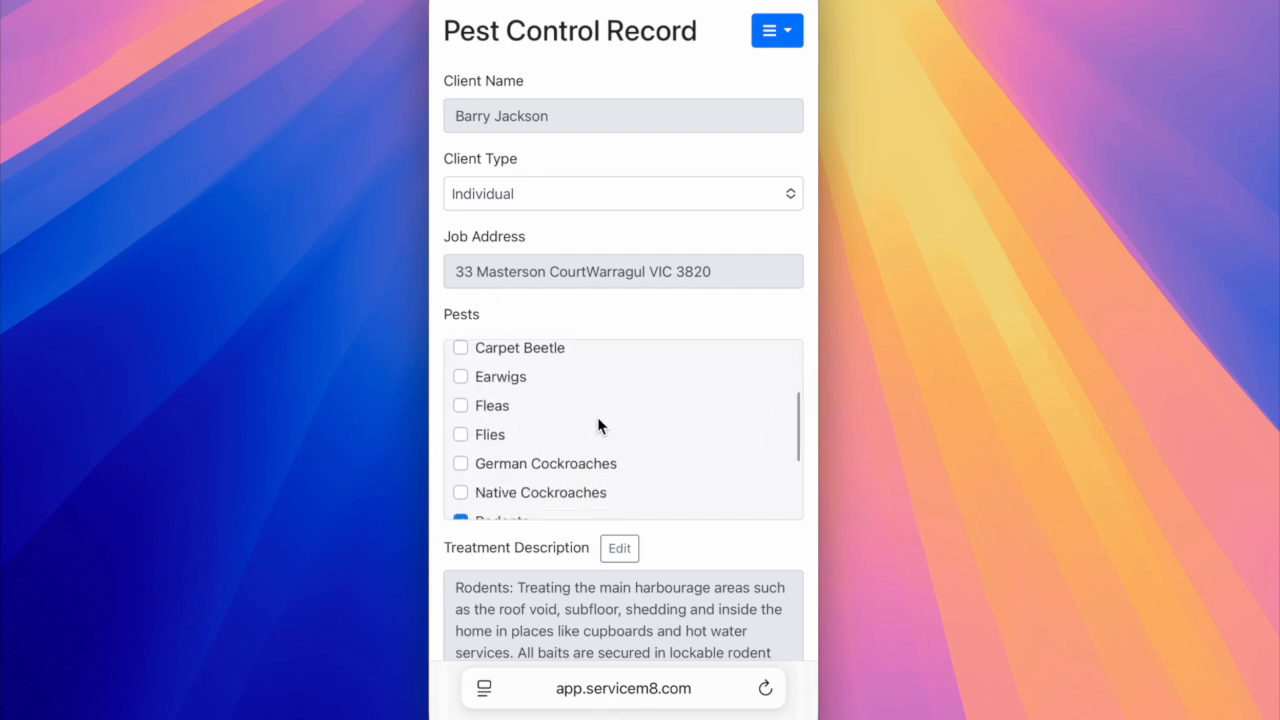
{"action": "scroll", "coordinate": [598, 425], "scroll_direction": "down", "scroll_amount": 2}
{"action": "scroll", "coordinate": [583, 429], "scroll_direction": "down", "scroll_amount": 3}
{"action": "left_click", "coordinate": [461, 397]}
{"action": "left_click", "coordinate": [461, 397]}
{"action": "scroll", "coordinate": [555, 466], "scroll_direction": "down", "scroll_amount": 1}
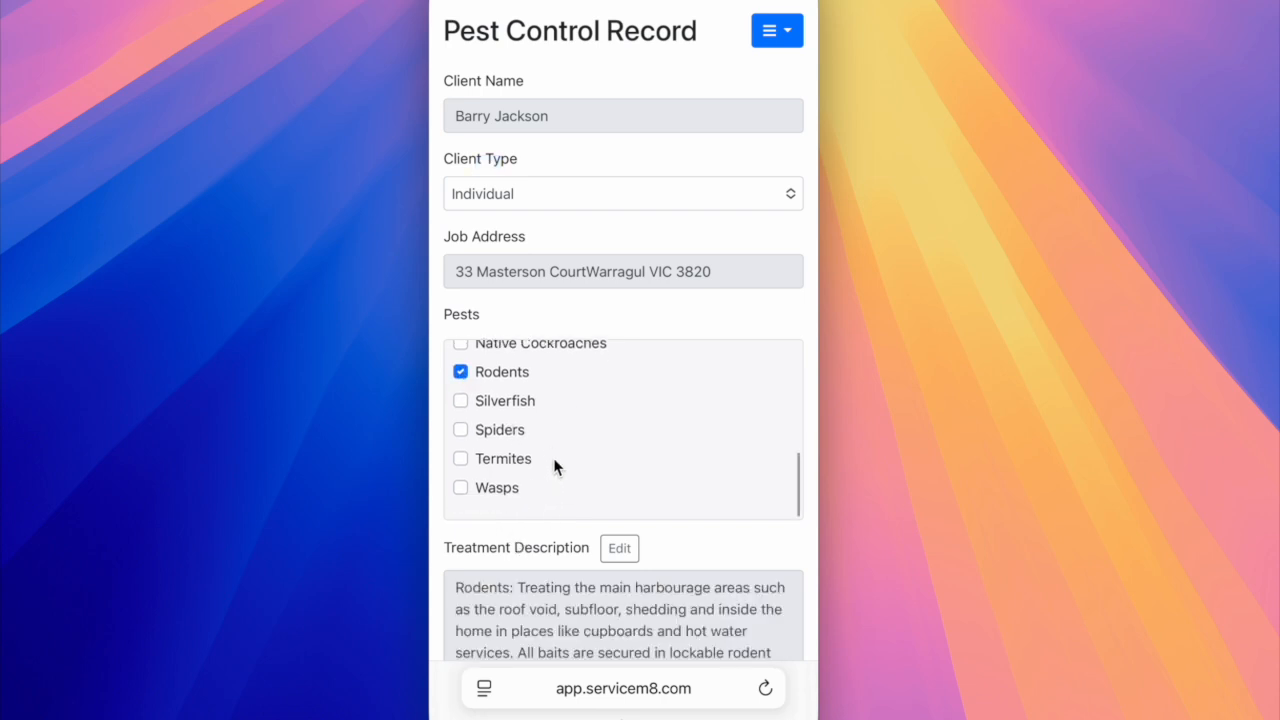
Open the treatment description for rodents for editing, then finish the editing.
{"action": "scroll", "coordinate": [672, 540], "scroll_direction": "down", "scroll_amount": 2}
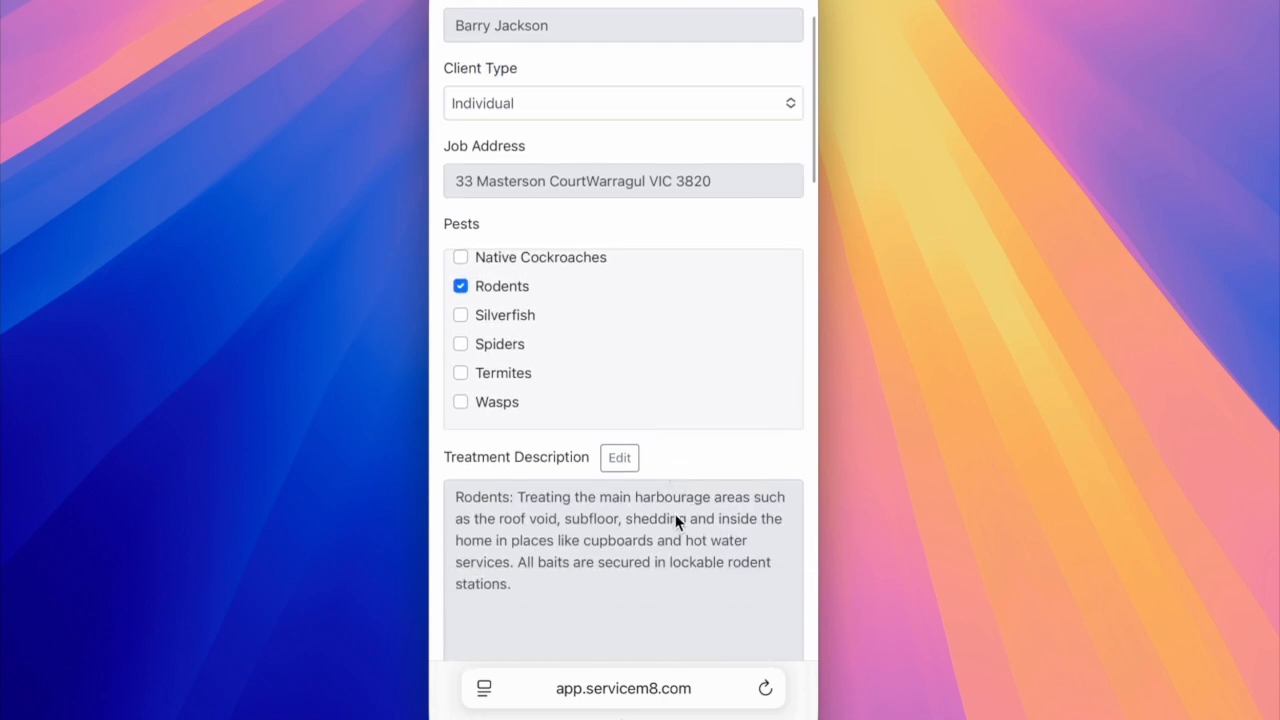
{"action": "scroll", "coordinate": [678, 520], "scroll_direction": "down", "scroll_amount": 2}
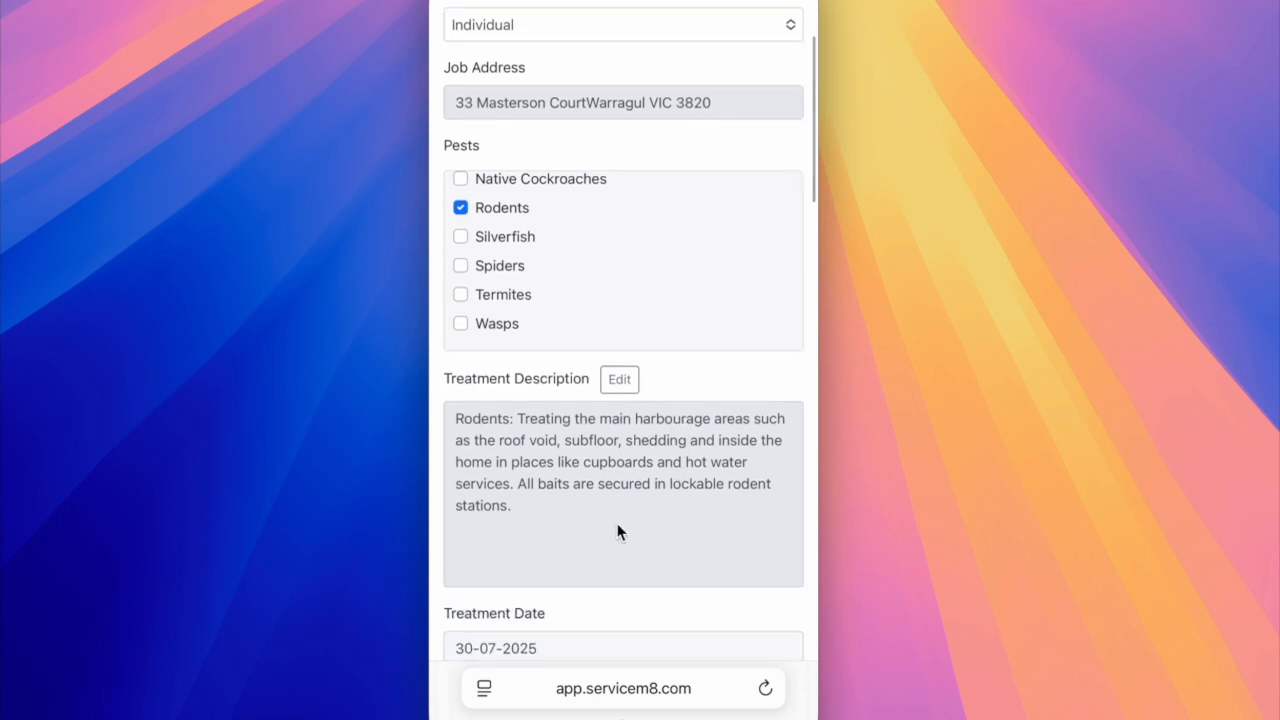
{"action": "left_click", "coordinate": [620, 380]}
{"action": "left_click", "coordinate": [567, 521]}
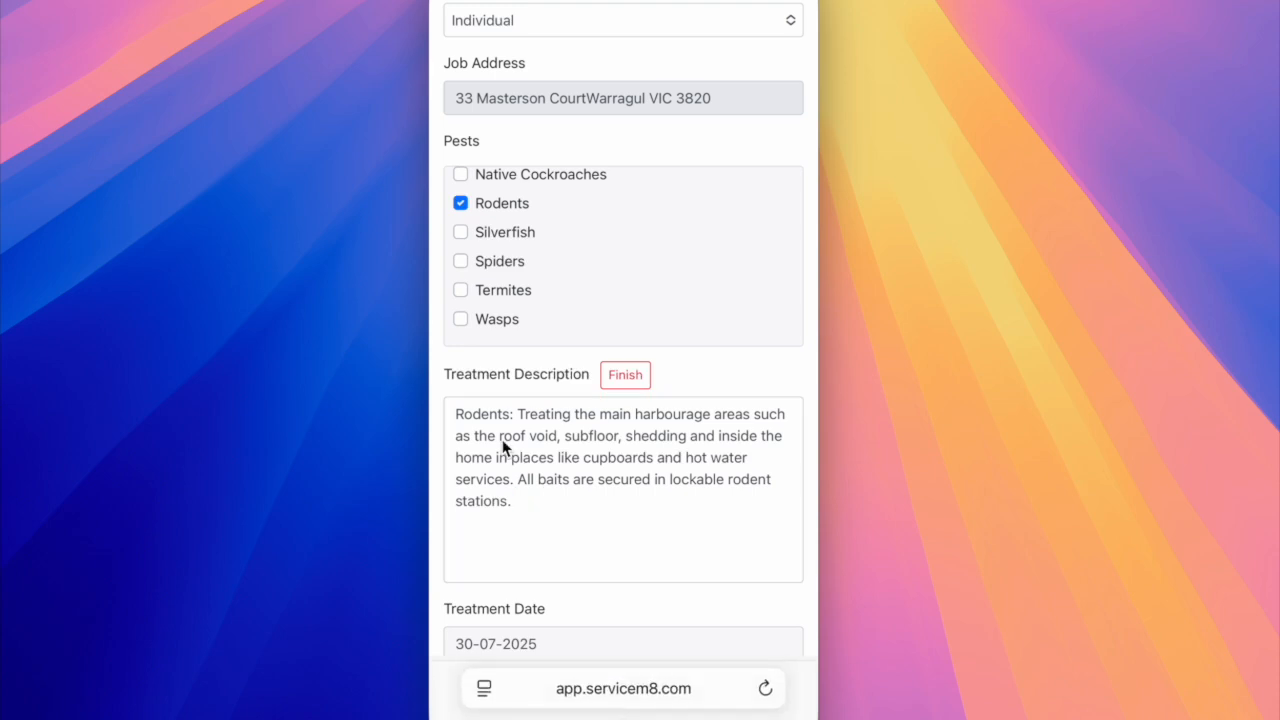
{"action": "left_click", "coordinate": [622, 375]}
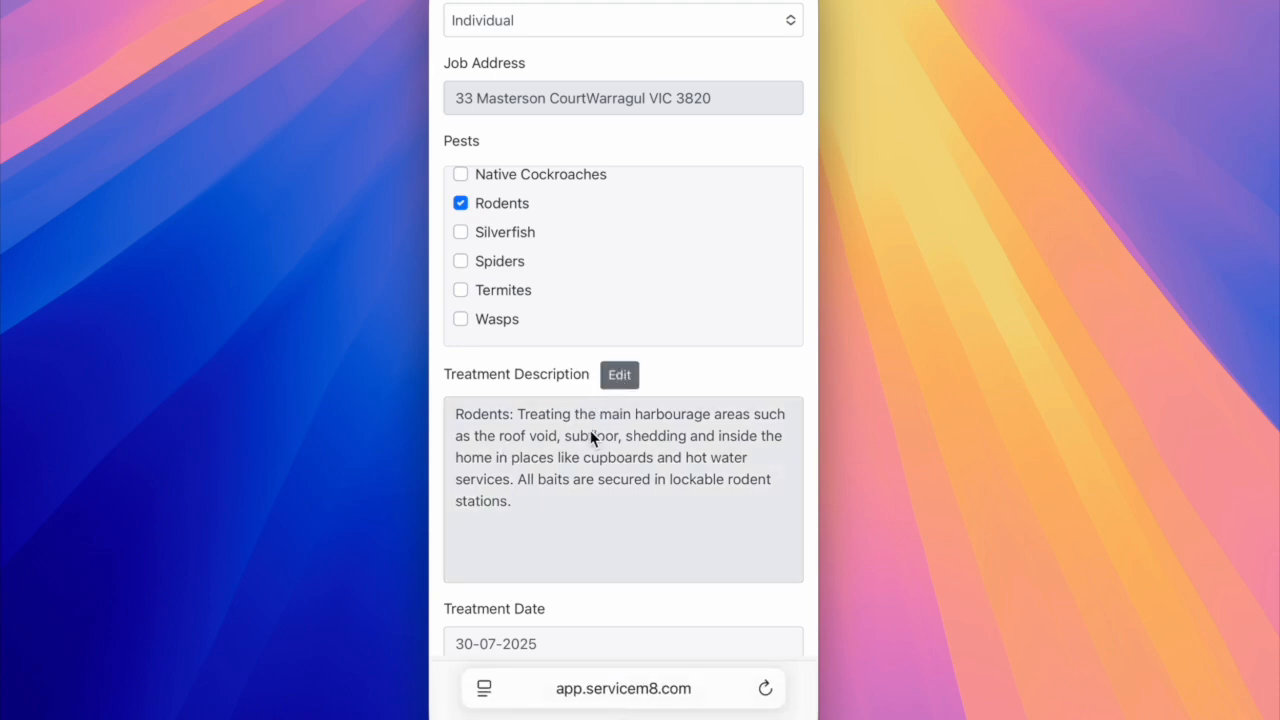
Check the treatment's end time in the time picker and confirm it at 3:00 pm.
{"action": "scroll", "coordinate": [590, 430], "scroll_direction": "down", "scroll_amount": 2}
{"action": "scroll", "coordinate": [595, 452], "scroll_direction": "down", "scroll_amount": 5}
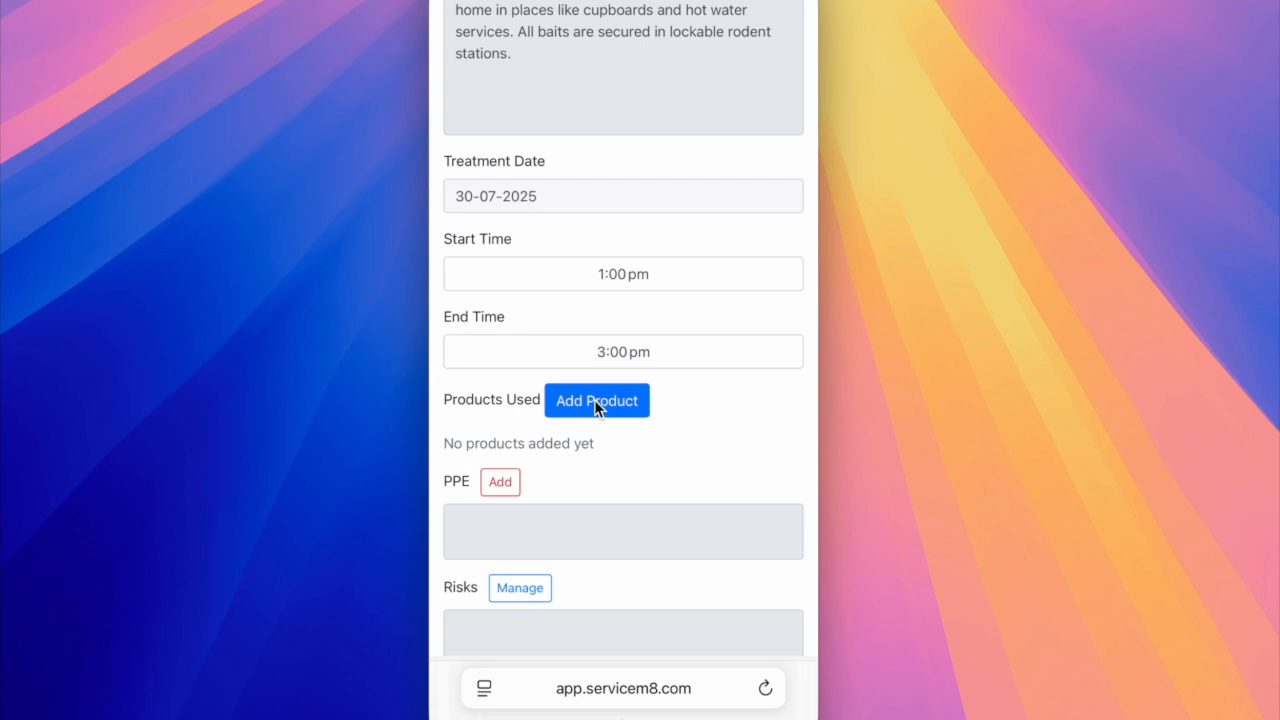
{"action": "left_click", "coordinate": [645, 352]}
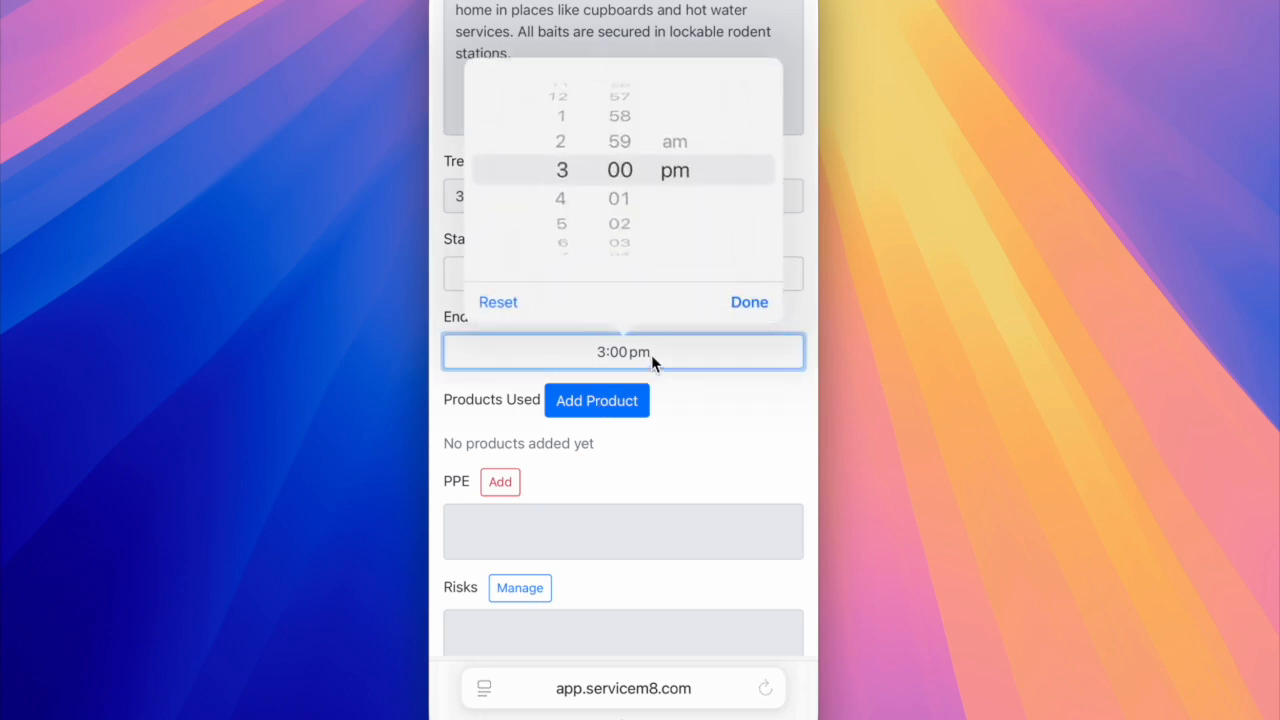
{"action": "left_click", "coordinate": [747, 300]}
Start adding a used product, choosing Generation First Stike with batch number 343308.
{"action": "left_click", "coordinate": [615, 388]}
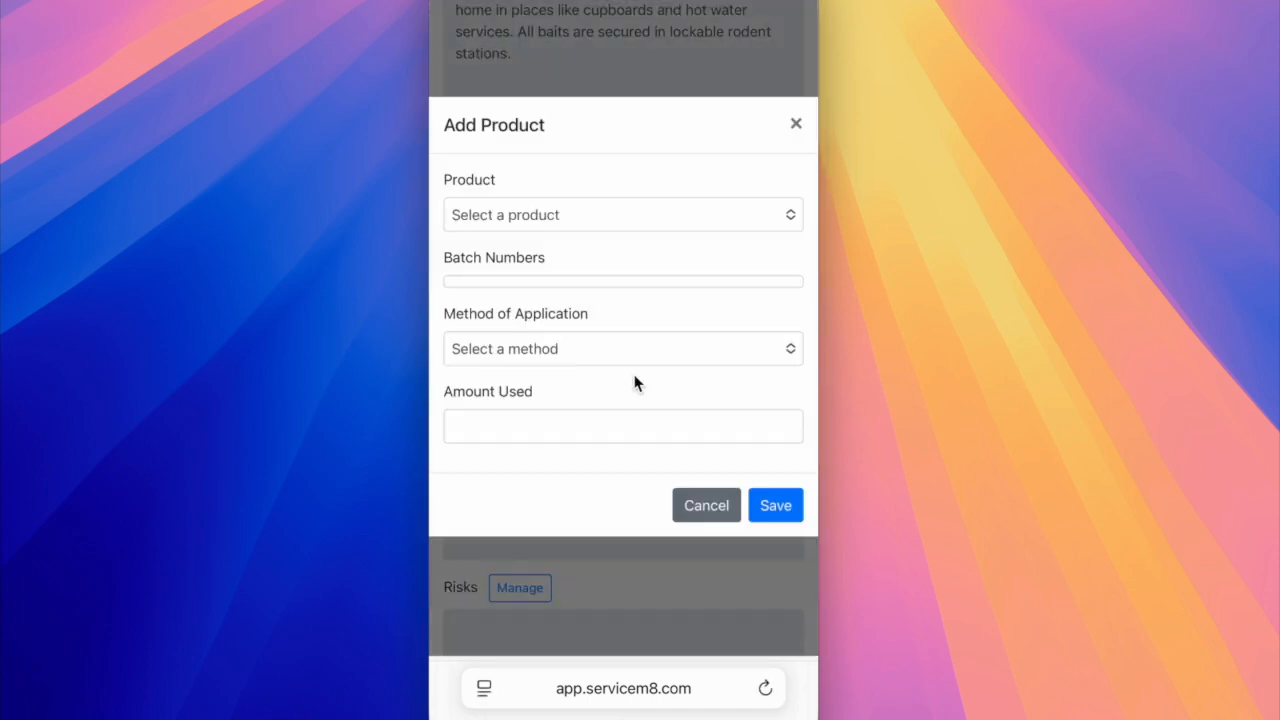
{"action": "left_click", "coordinate": [533, 217]}
{"action": "left_click", "coordinate": [533, 217]}
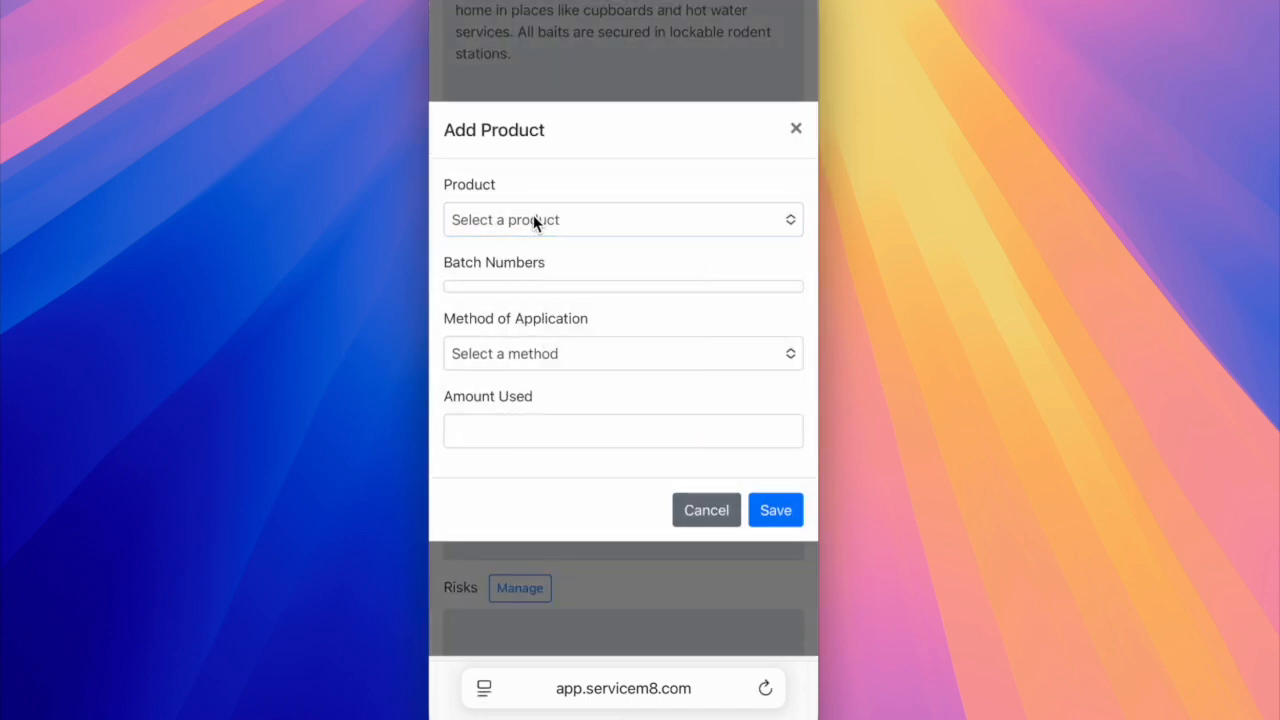
{"action": "left_click", "coordinate": [757, 222]}
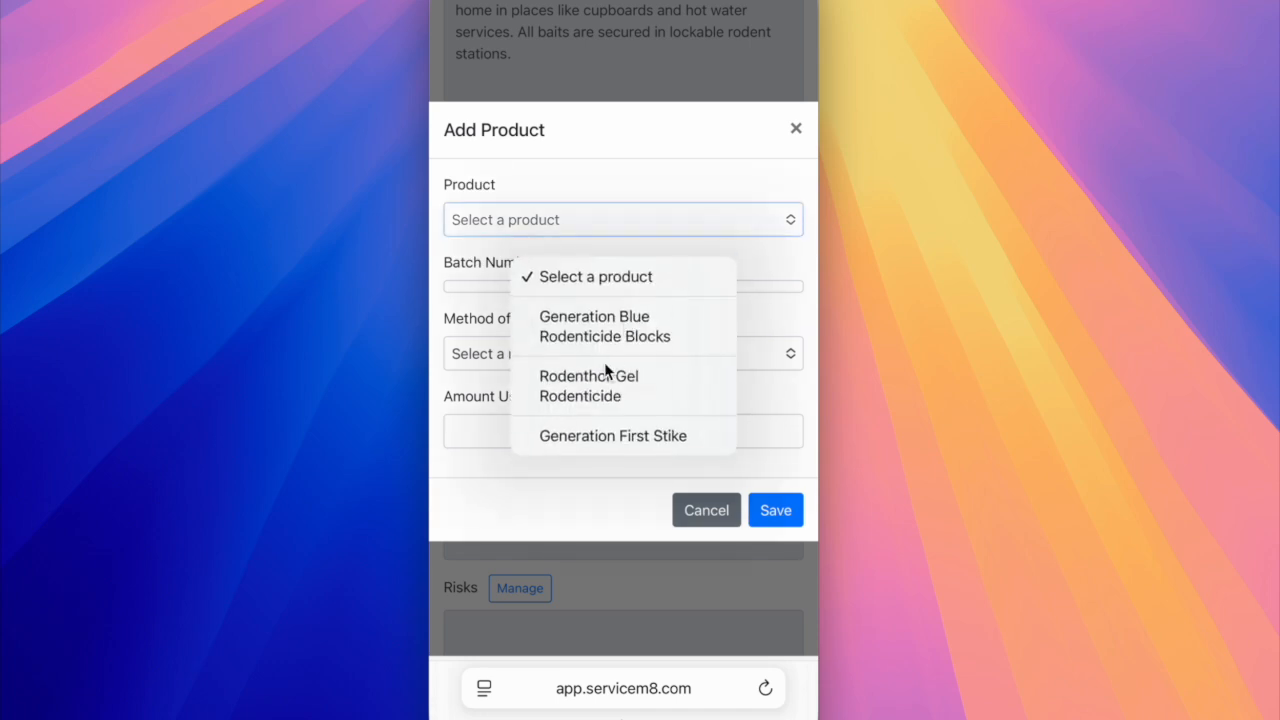
{"action": "left_click", "coordinate": [590, 435]}
{"action": "left_click", "coordinate": [463, 298]}
{"action": "left_click", "coordinate": [466, 268]}
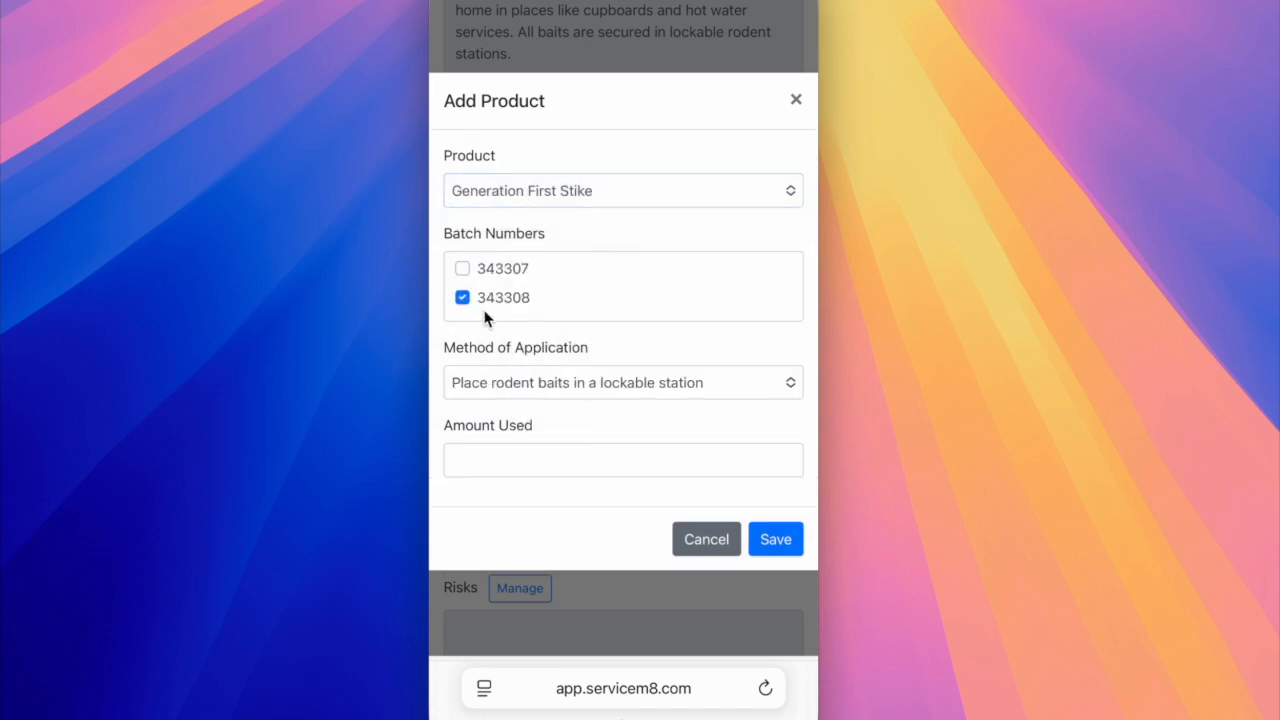
Use "Place rodent baits in a lockable station" as the application method, enter "20 x 10g baits" as the amount used, and save the product.
{"action": "left_click", "coordinate": [548, 378]}
{"action": "left_click", "coordinate": [549, 378]}
{"action": "left_click", "coordinate": [501, 461]}
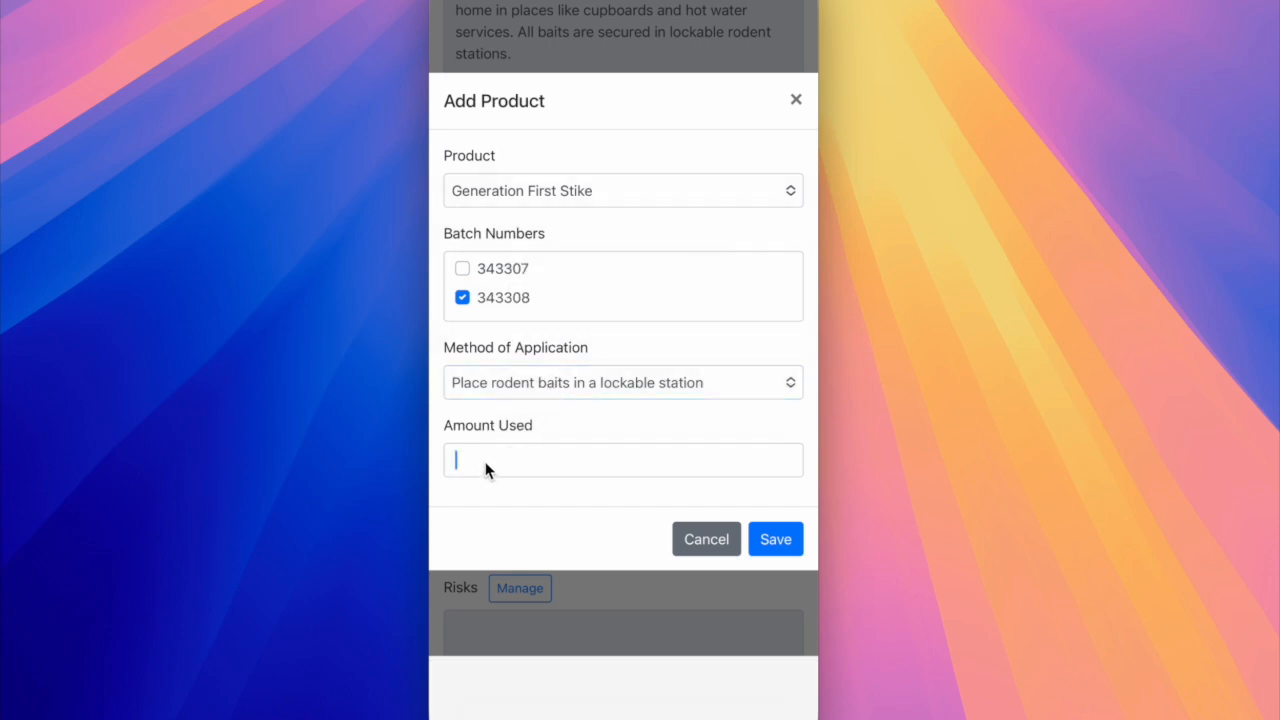
{"action": "type", "text": "20"}
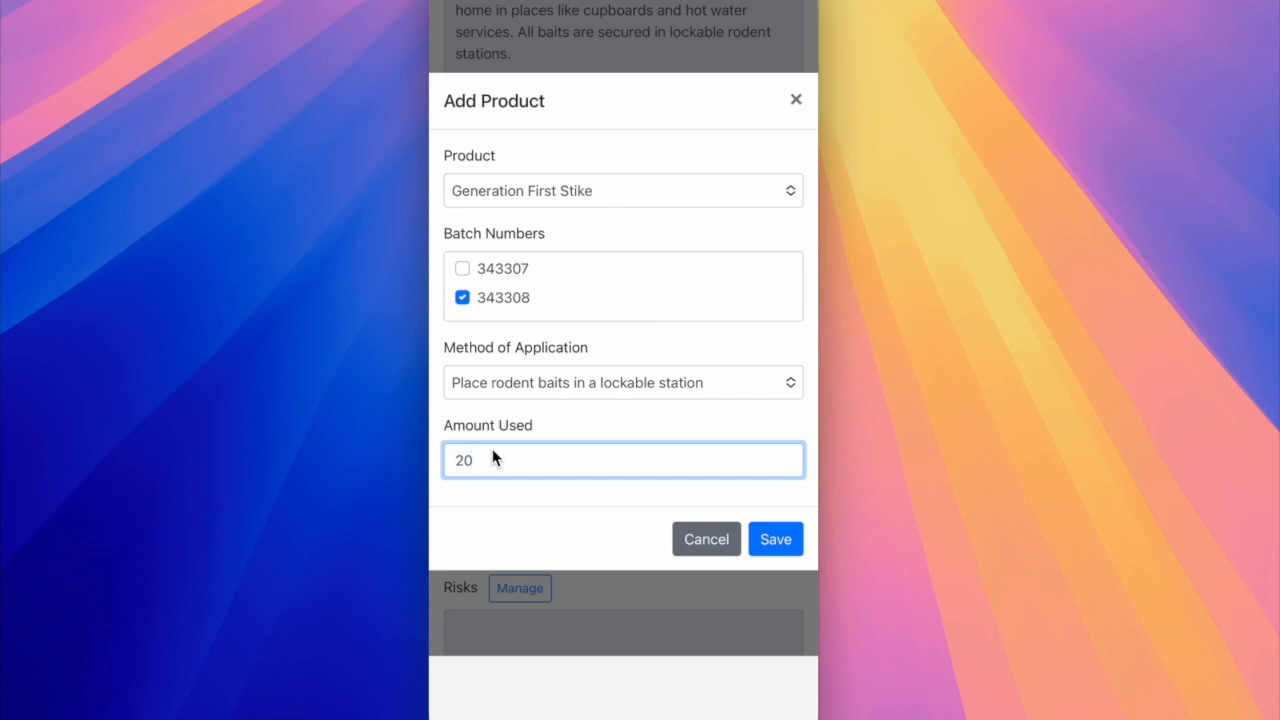
{"action": "type", "text": " x 1kg baits"}
{"action": "left_click", "coordinate": [761, 542]}
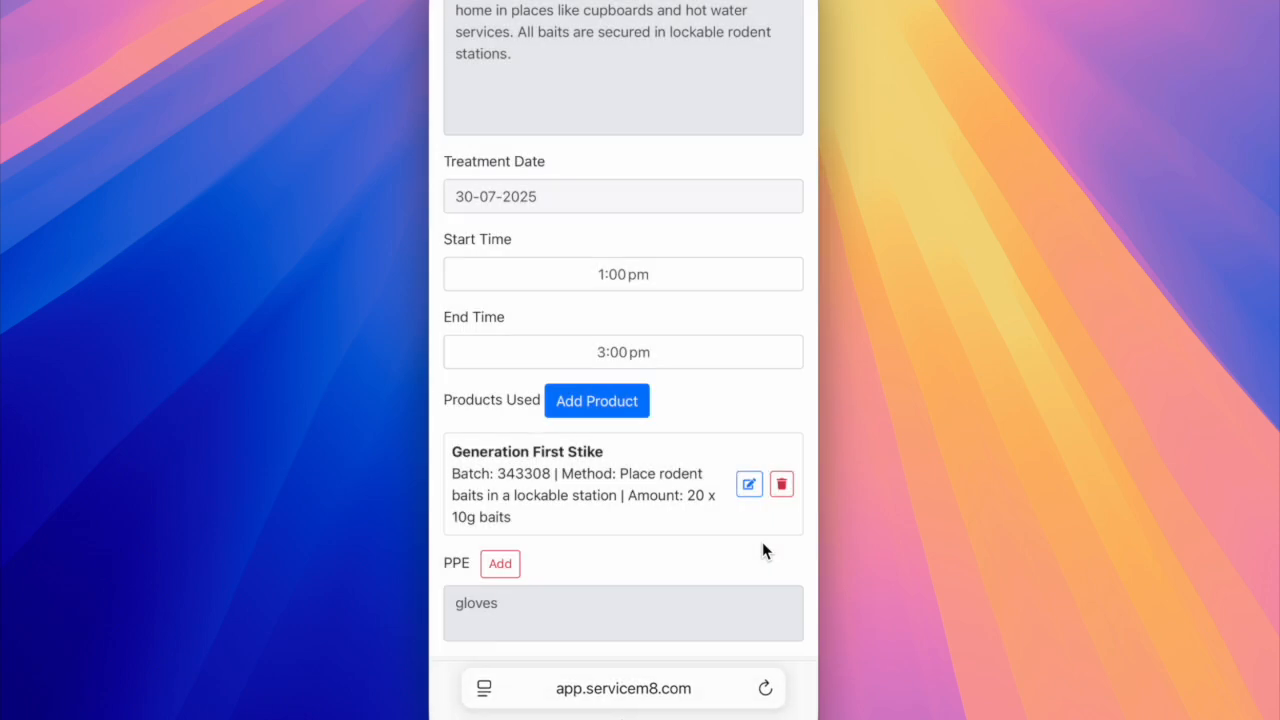
View the PPE options available for the record, then close the list without saving.
{"action": "scroll", "coordinate": [603, 545], "scroll_direction": "down", "scroll_amount": 5}
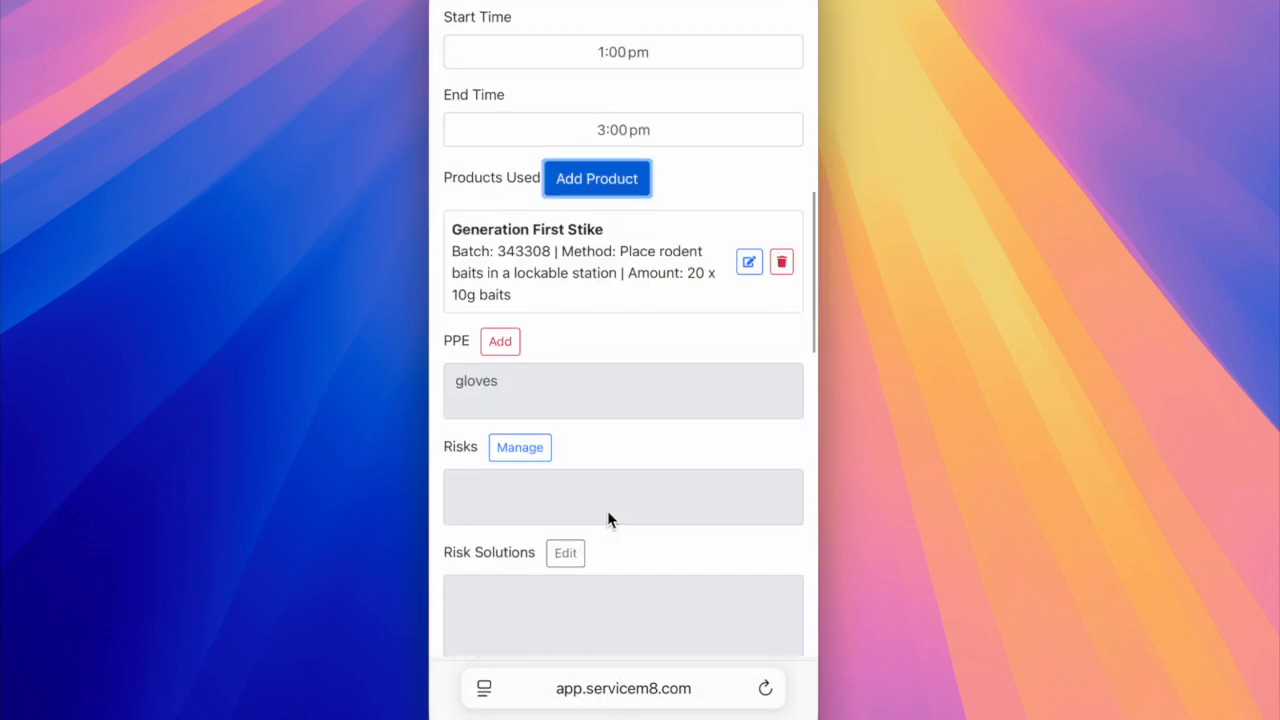
{"action": "left_click", "coordinate": [500, 336]}
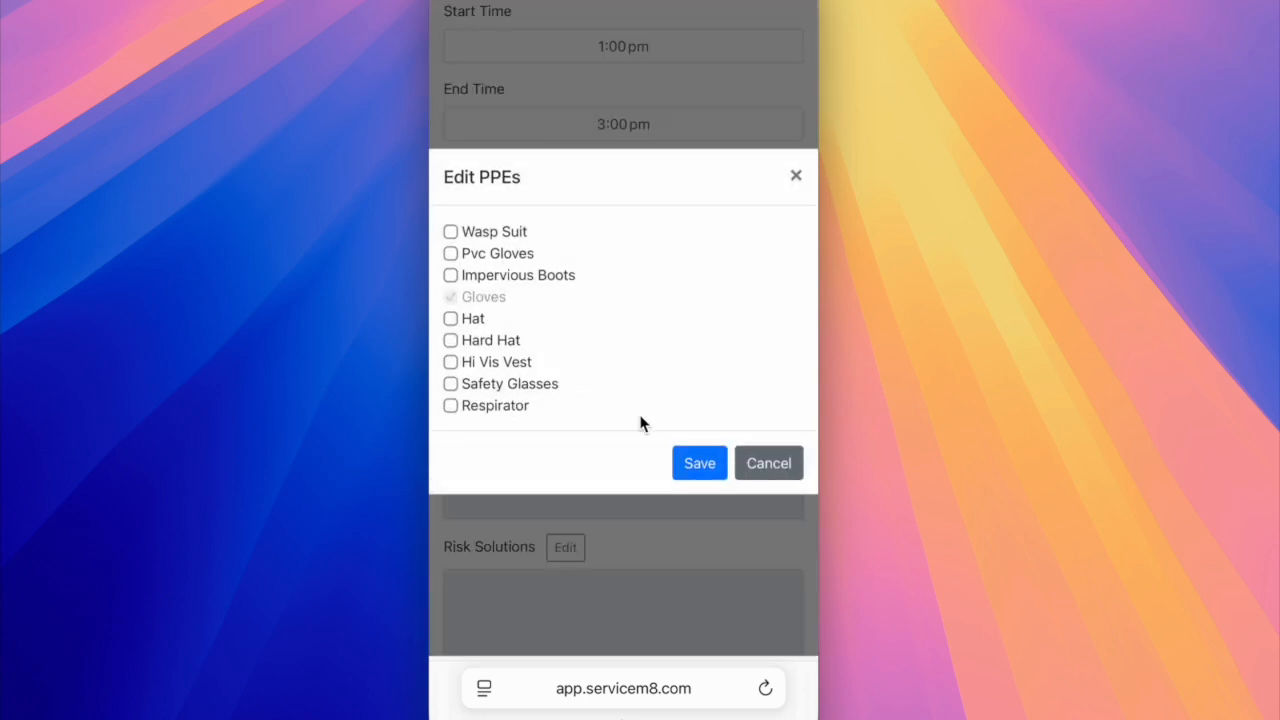
{"action": "left_click", "coordinate": [769, 463]}
Add the Dogs risk with the solution "Place all baits in lockable stations away from areas pets can access.".
{"action": "left_click", "coordinate": [522, 443]}
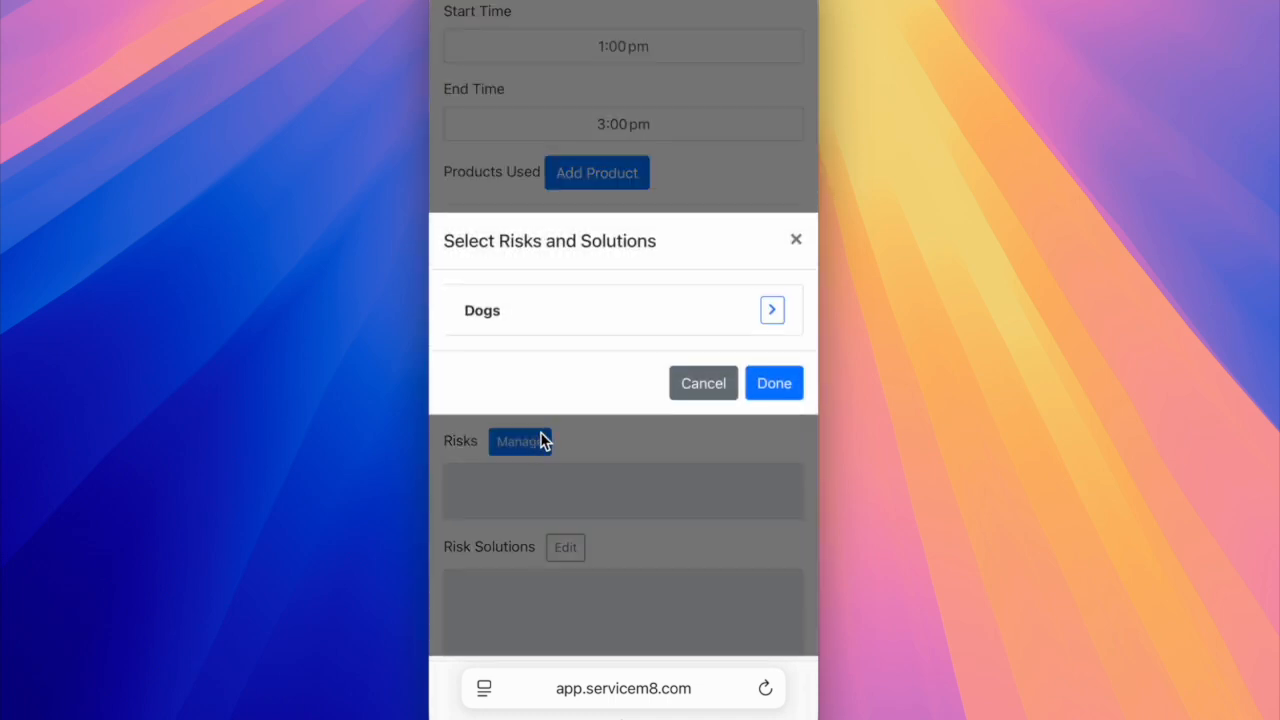
{"action": "left_click", "coordinate": [770, 319]}
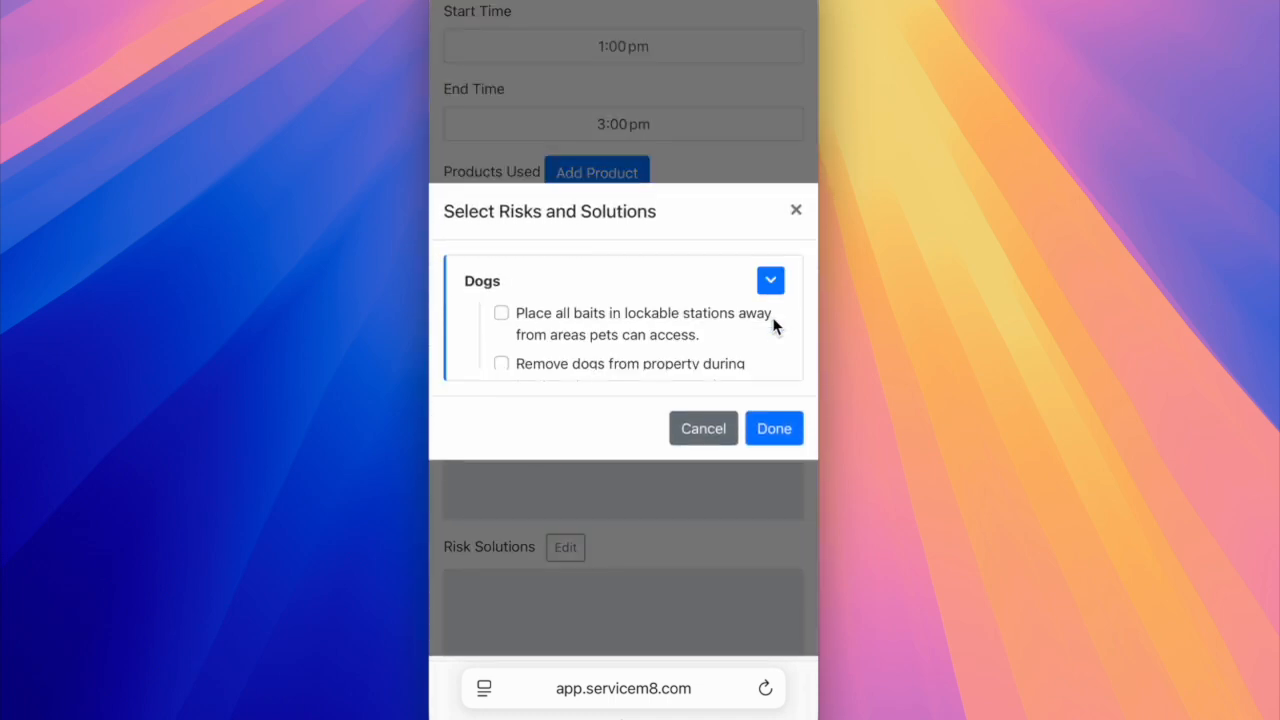
{"action": "left_click", "coordinate": [501, 297]}
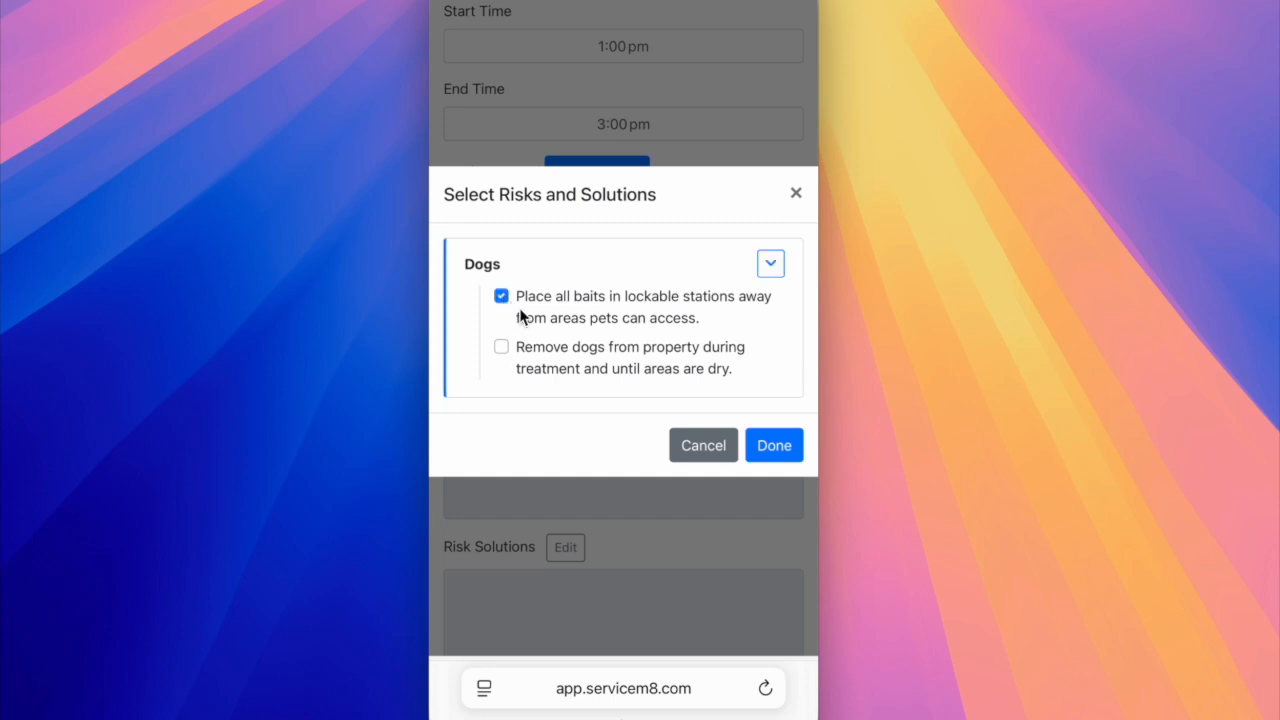
{"action": "left_click", "coordinate": [774, 446]}
Fetch the current weather information for the pest control record.
{"action": "scroll", "coordinate": [712, 464], "scroll_direction": "down", "scroll_amount": 5}
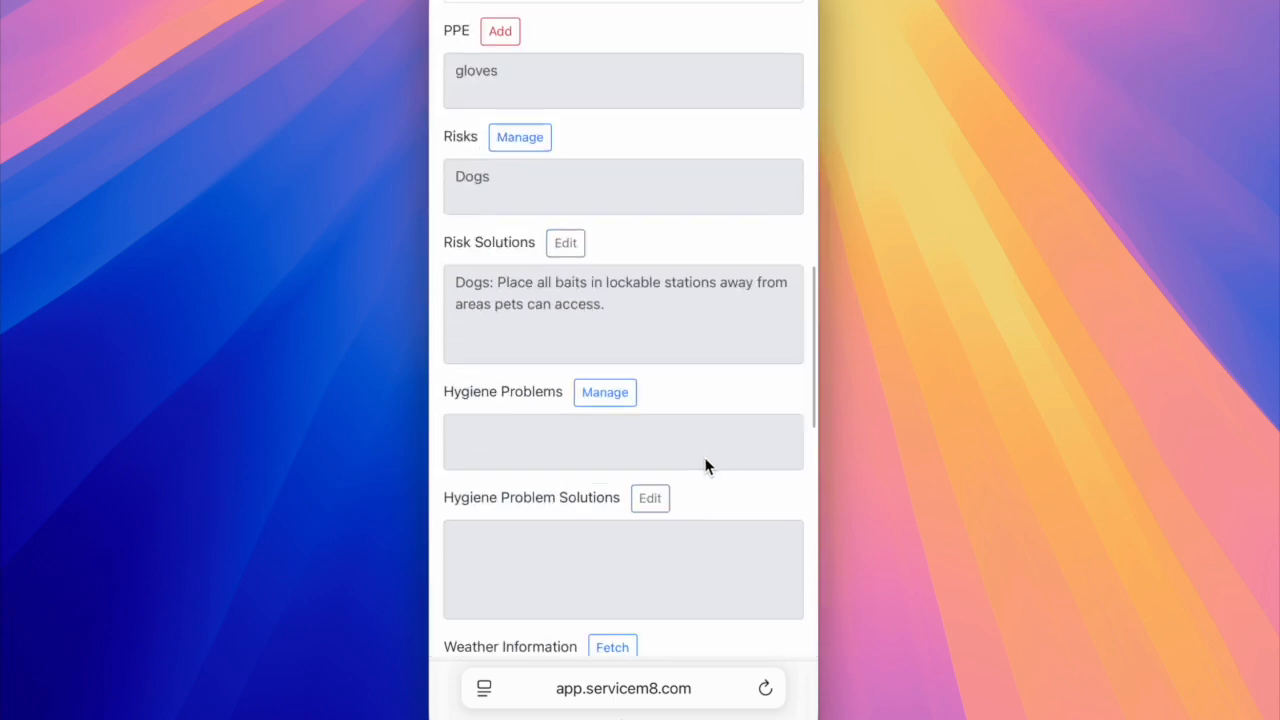
{"action": "scroll", "coordinate": [604, 319], "scroll_direction": "down", "scroll_amount": 1}
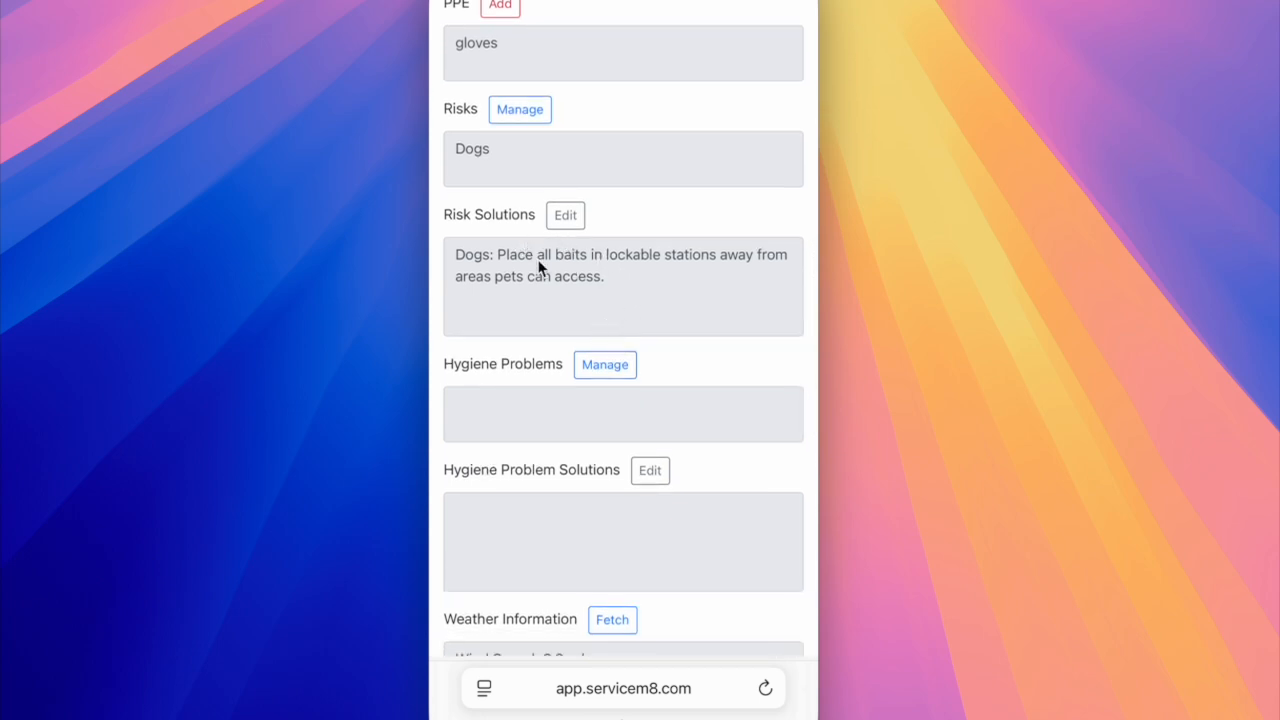
{"action": "scroll", "coordinate": [640, 400], "scroll_direction": "down", "scroll_amount": 4}
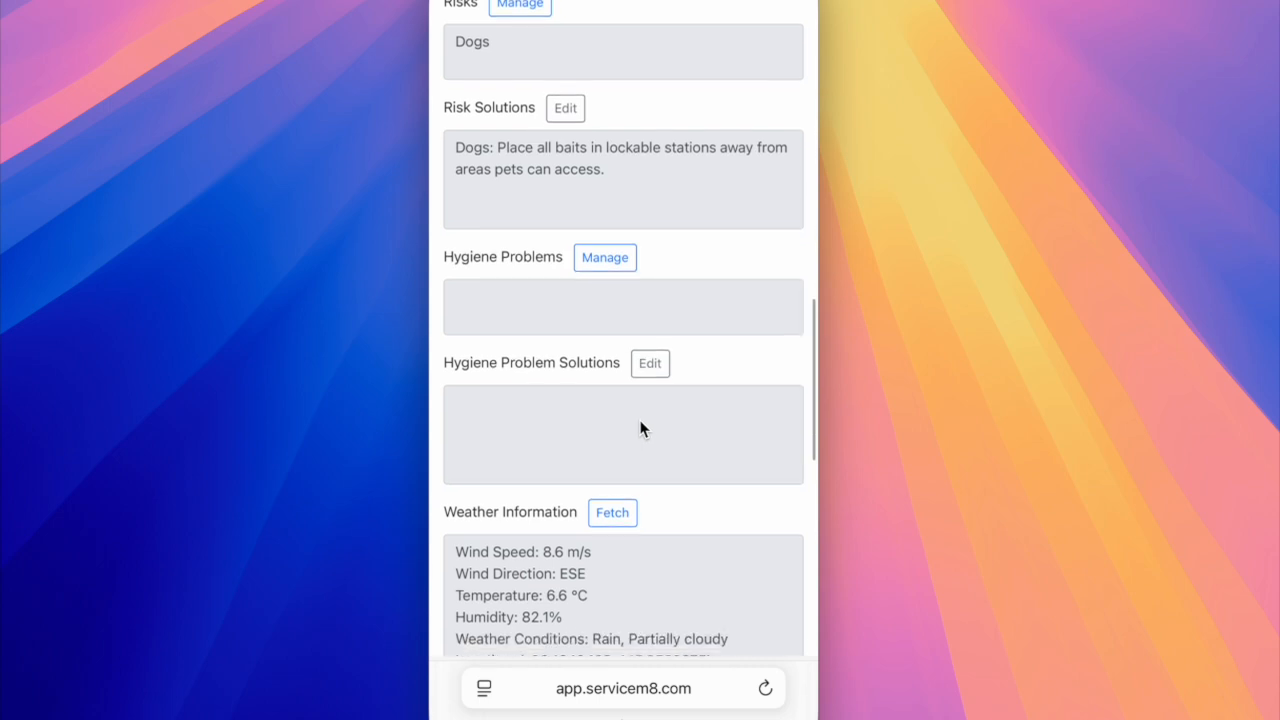
{"action": "scroll", "coordinate": [640, 428], "scroll_direction": "down", "scroll_amount": 5}
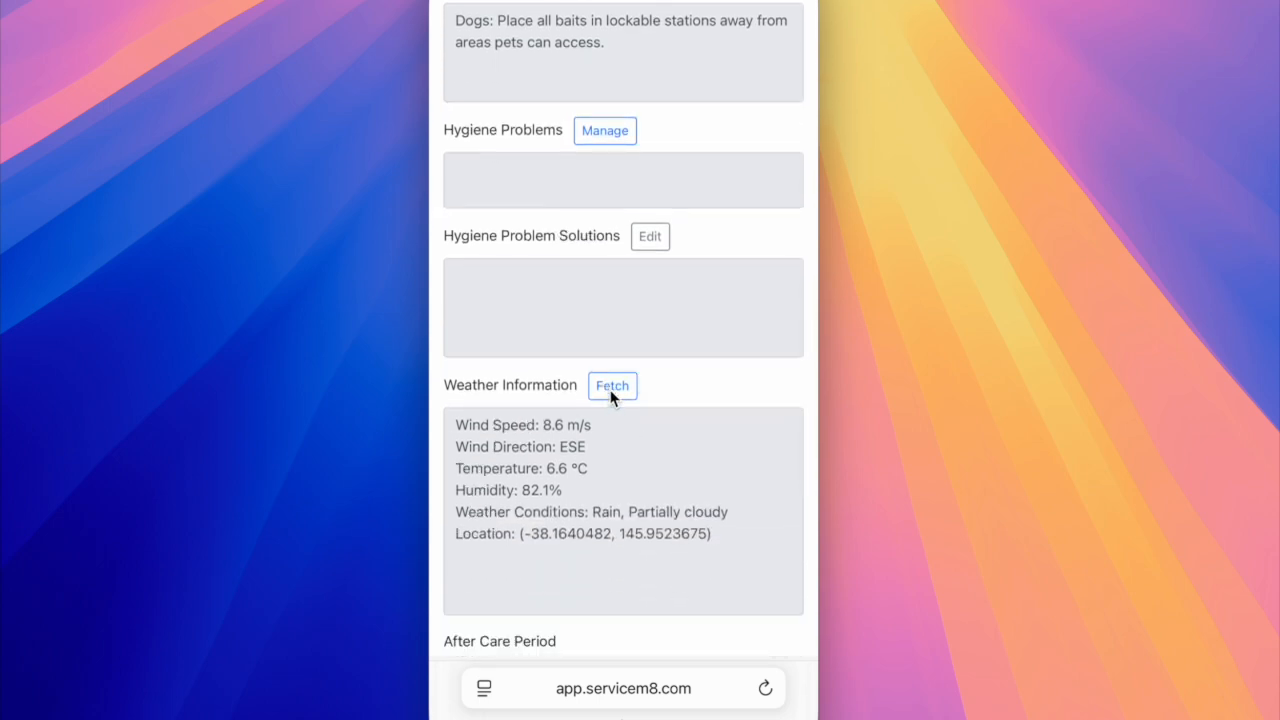
{"action": "left_click", "coordinate": [612, 387]}
{"action": "scroll", "coordinate": [618, 444], "scroll_direction": "down", "scroll_amount": 1}
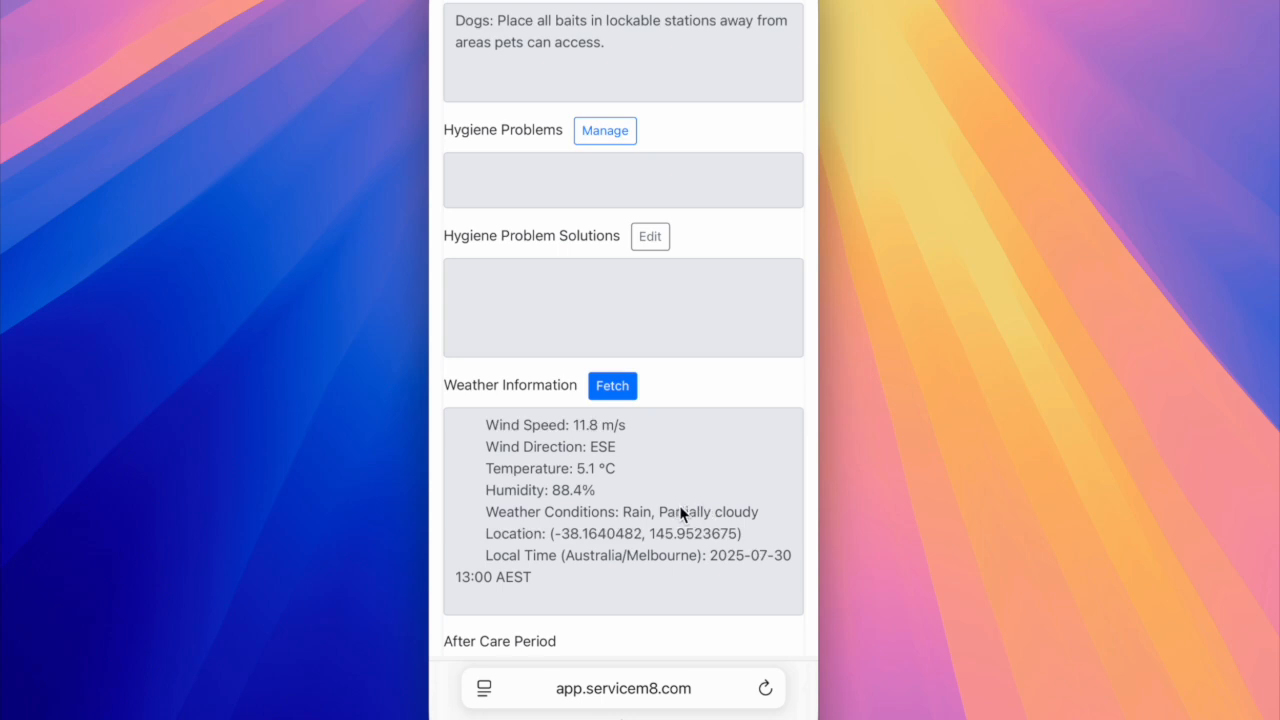
{"action": "scroll", "coordinate": [680, 512], "scroll_direction": "down", "scroll_amount": 1}
{"action": "scroll", "coordinate": [686, 540], "scroll_direction": "up", "scroll_amount": 1}
Clear the existing client signature, draw a smiley face as the new one, and save it.
{"action": "scroll", "coordinate": [737, 641], "scroll_direction": "down", "scroll_amount": 1}
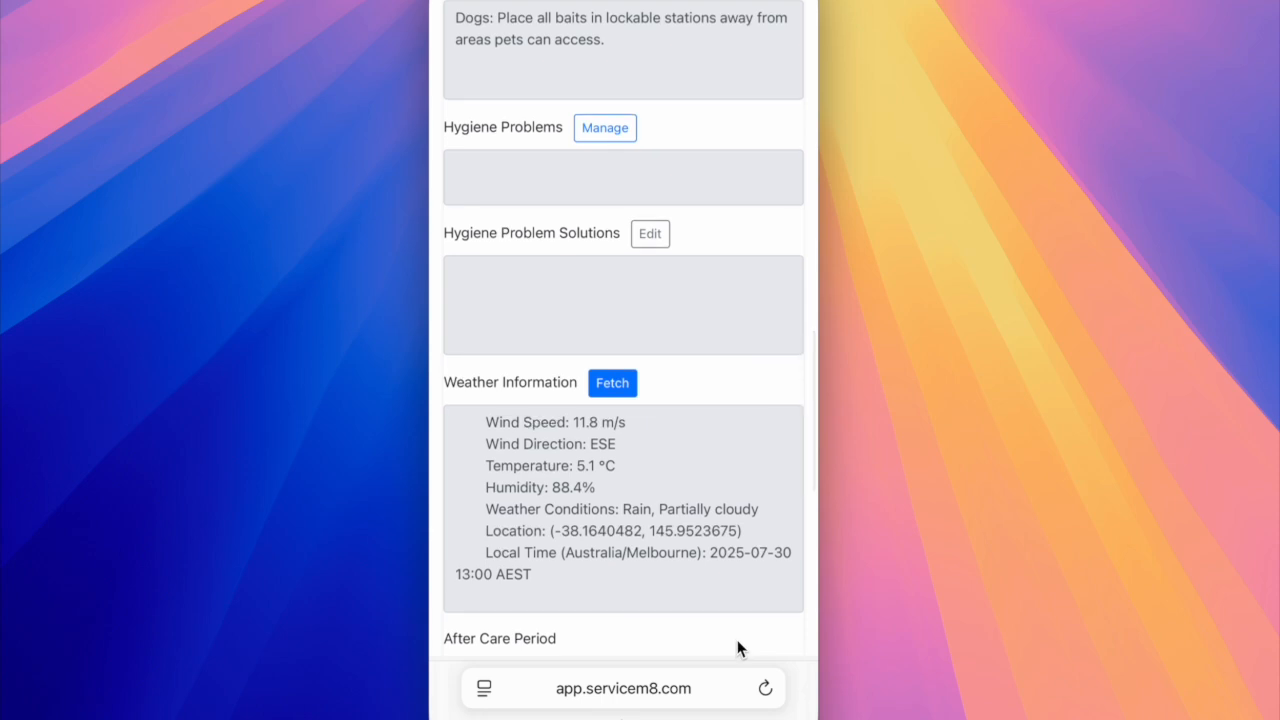
{"action": "scroll", "coordinate": [737, 648], "scroll_direction": "down", "scroll_amount": 1}
{"action": "scroll", "coordinate": [737, 641], "scroll_direction": "down", "scroll_amount": 3}
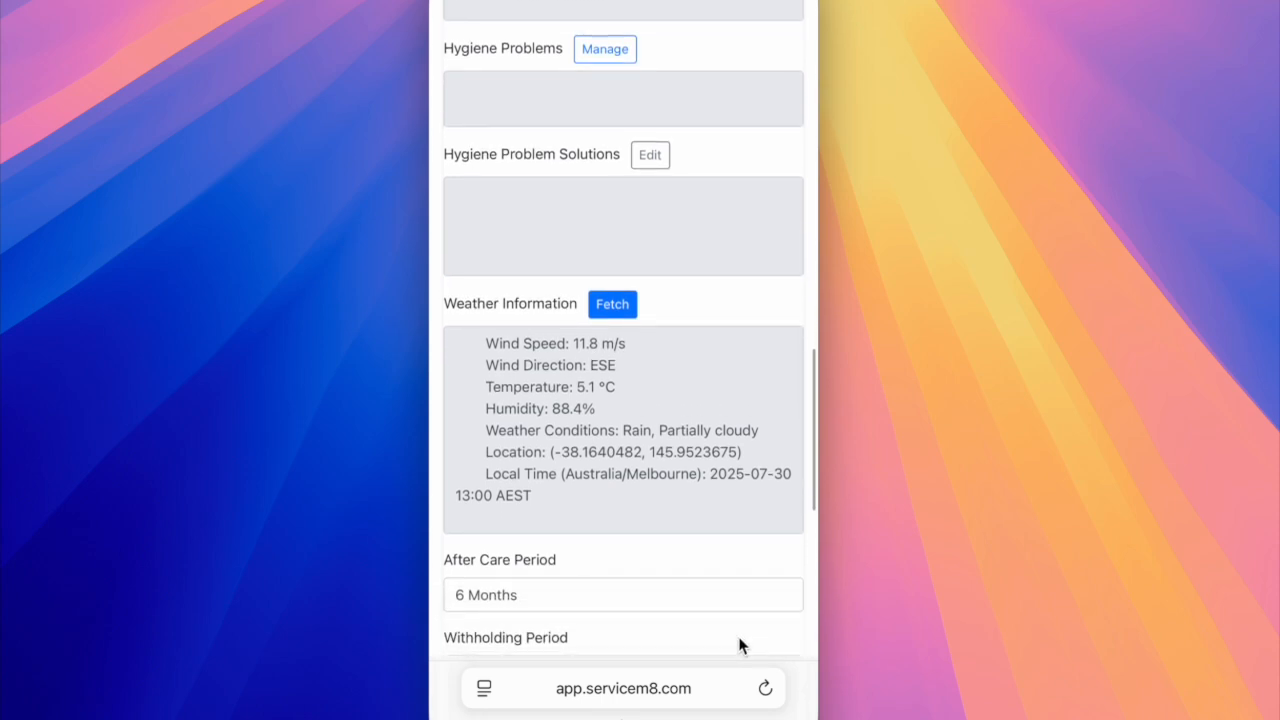
{"action": "scroll", "coordinate": [738, 638], "scroll_direction": "down", "scroll_amount": 5}
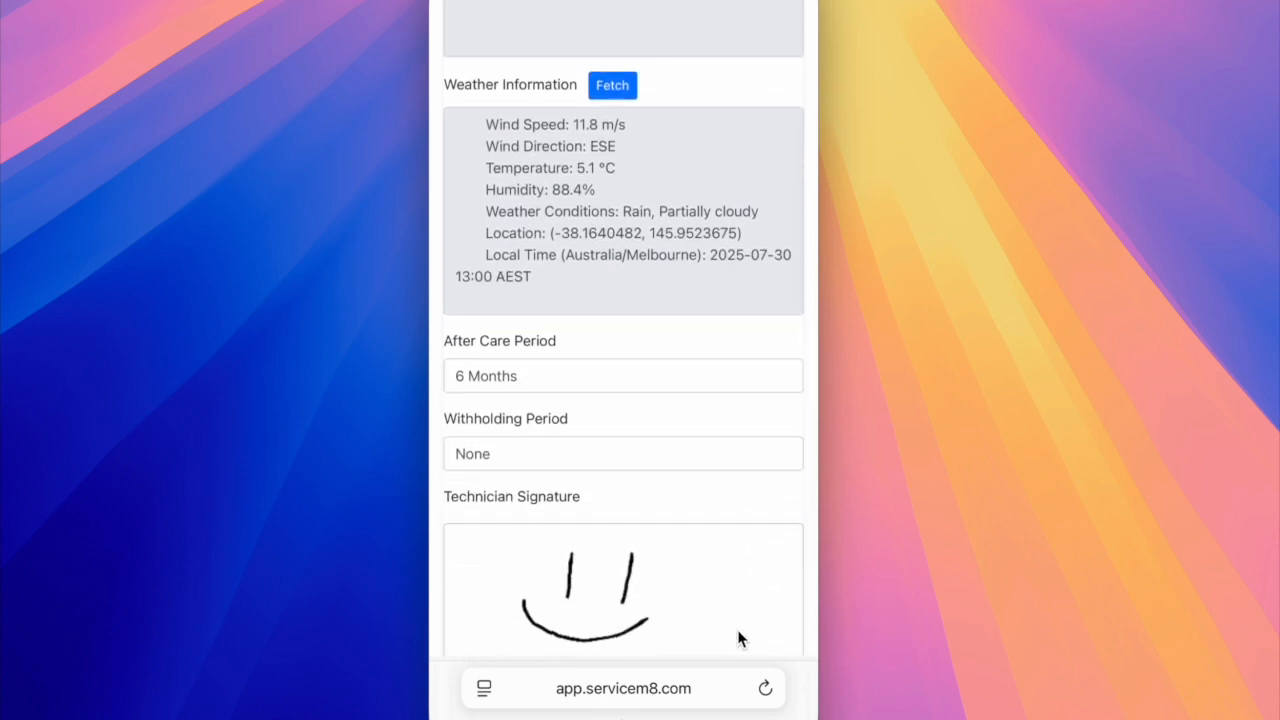
{"action": "scroll", "coordinate": [737, 635], "scroll_direction": "down", "scroll_amount": 6}
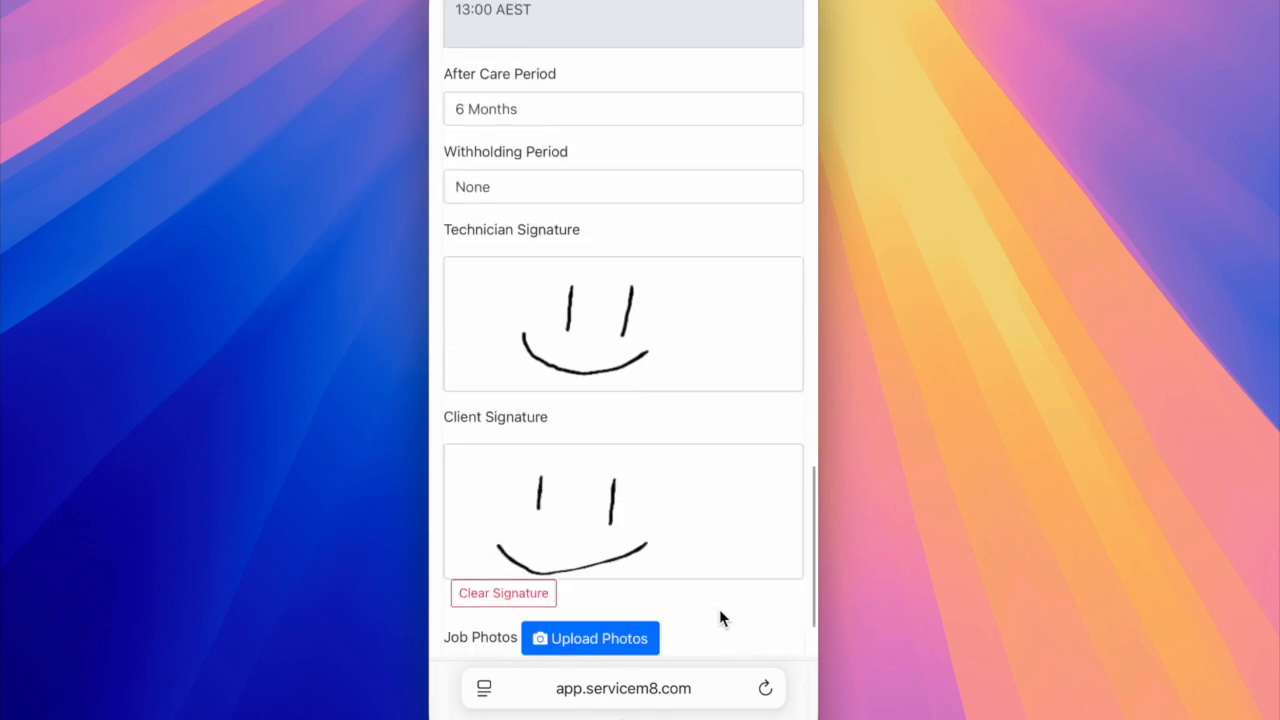
{"action": "scroll", "coordinate": [689, 603], "scroll_direction": "down", "scroll_amount": 2}
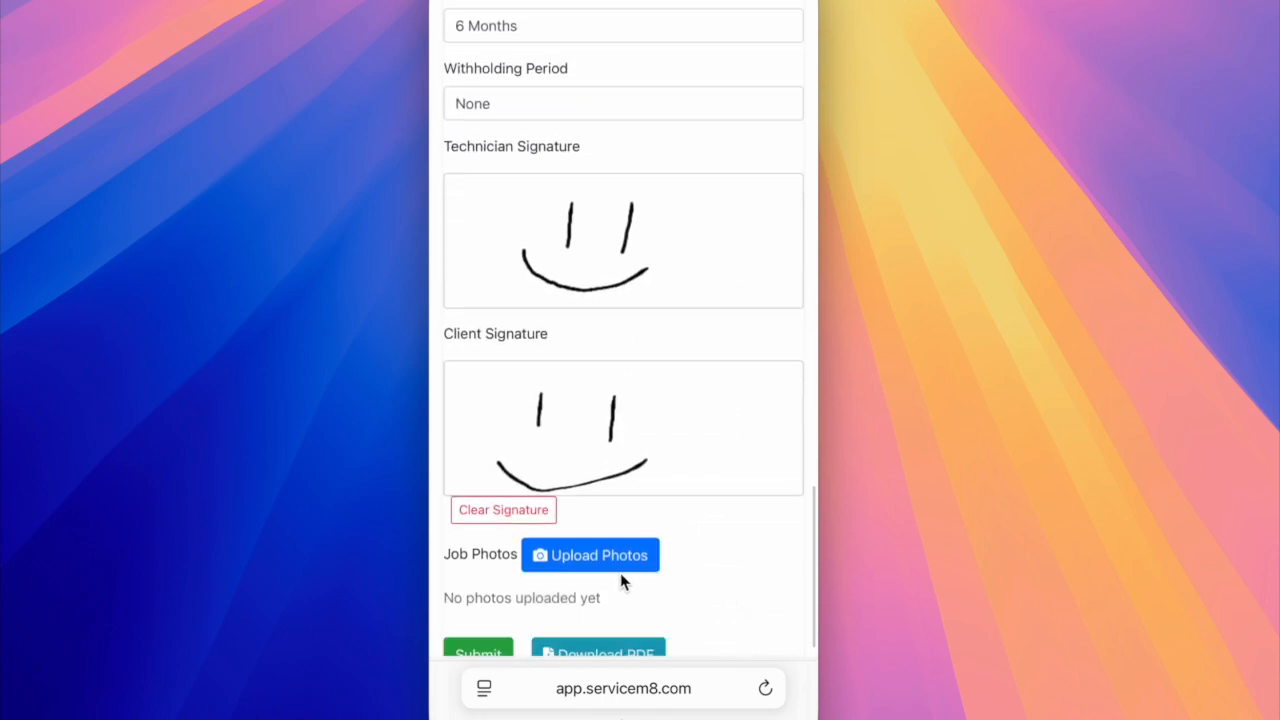
{"action": "left_click", "coordinate": [487, 510]}
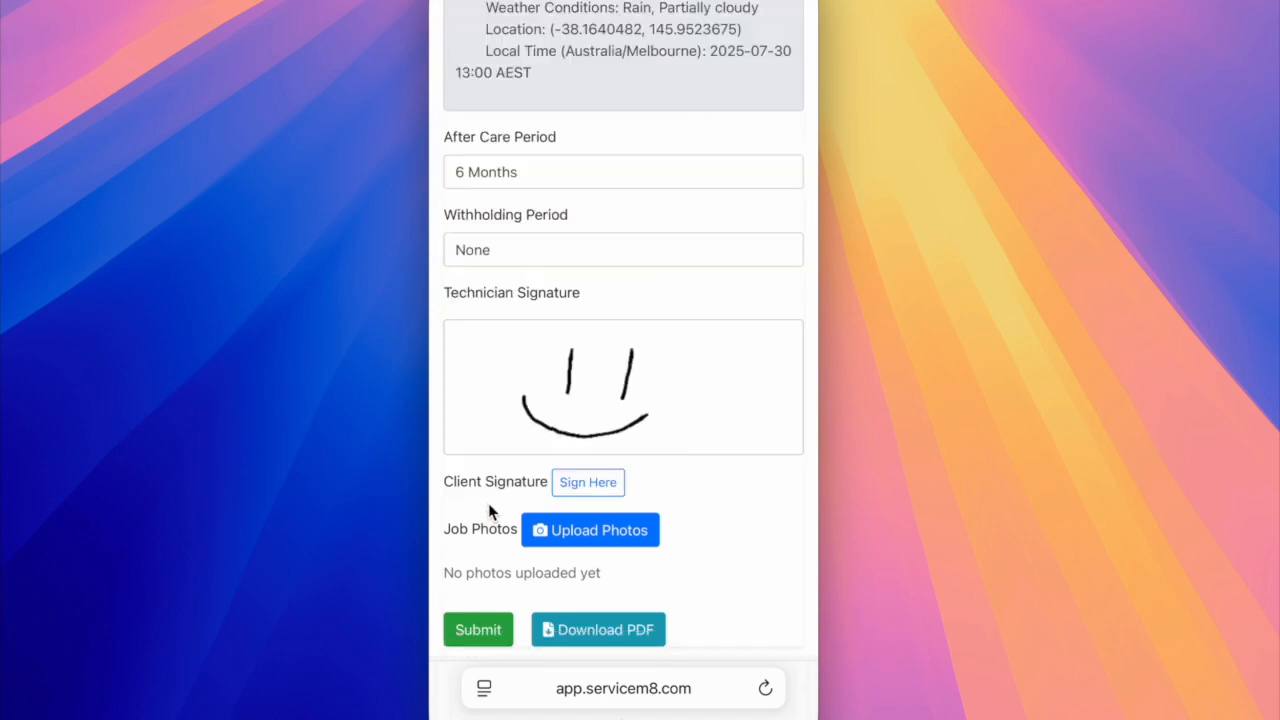
{"action": "left_click", "coordinate": [568, 483]}
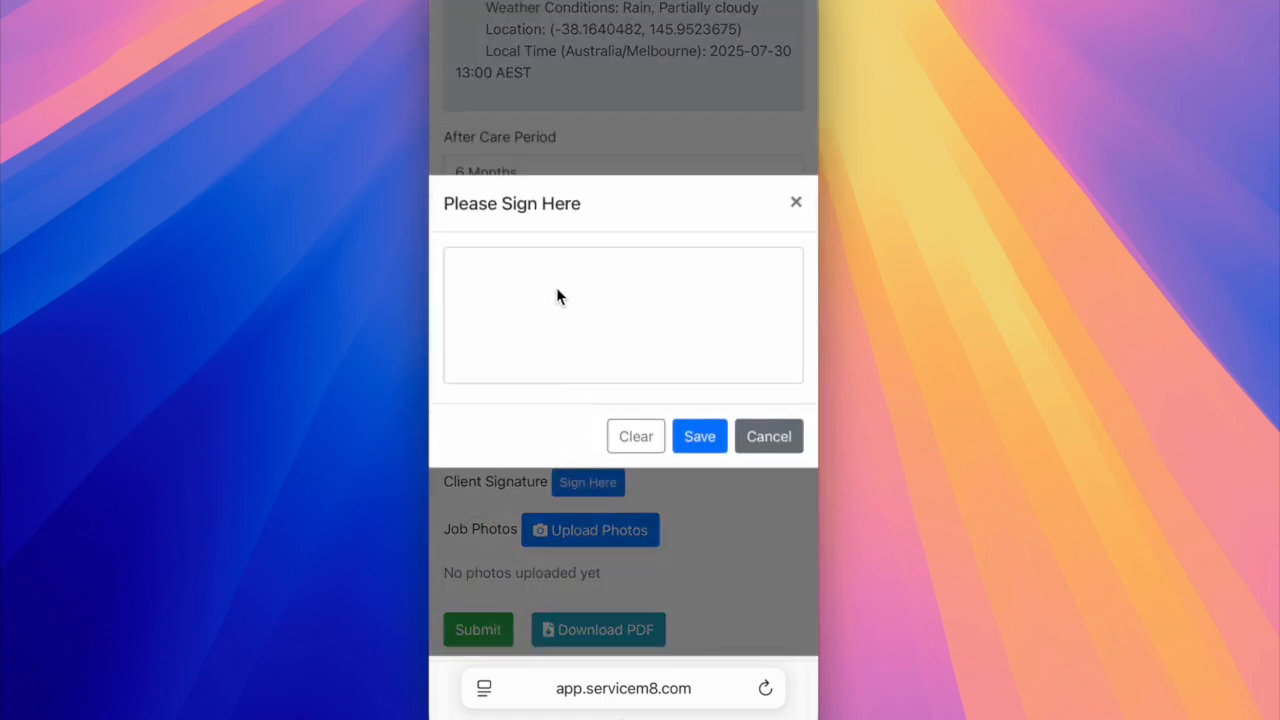
{"action": "left_click_drag", "start_coordinate": [568, 256], "coordinate": [552, 308]}
{"action": "mouse_move", "coordinate": [656, 262]}
{"action": "left_mouse_down"}
{"action": "mouse_move", "coordinate": [636, 326]}
{"action": "mouse_move", "coordinate": [583, 360]}
{"action": "mouse_move", "coordinate": [522, 293]}
{"action": "left_mouse_up"}
{"action": "left_click", "coordinate": [684, 432]}
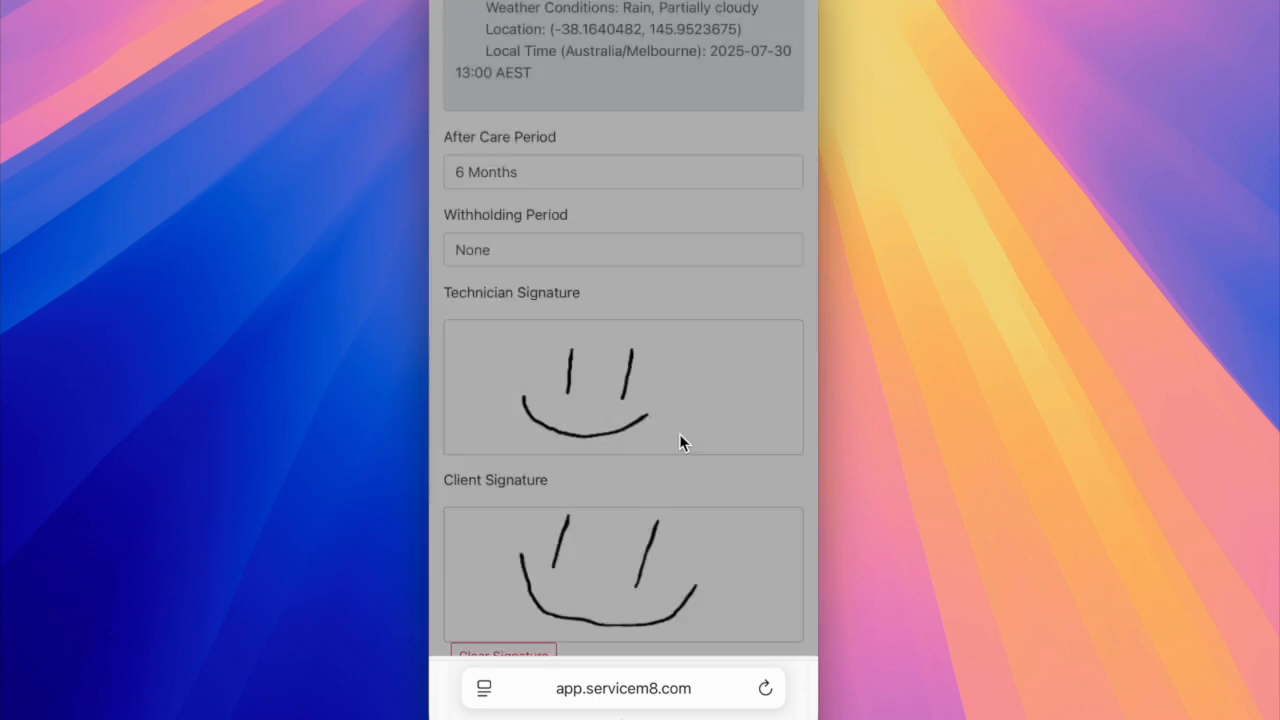
Submit the completed pest control record and dismiss the save confirmation.
{"action": "scroll", "coordinate": [645, 447], "scroll_direction": "down", "scroll_amount": 4}
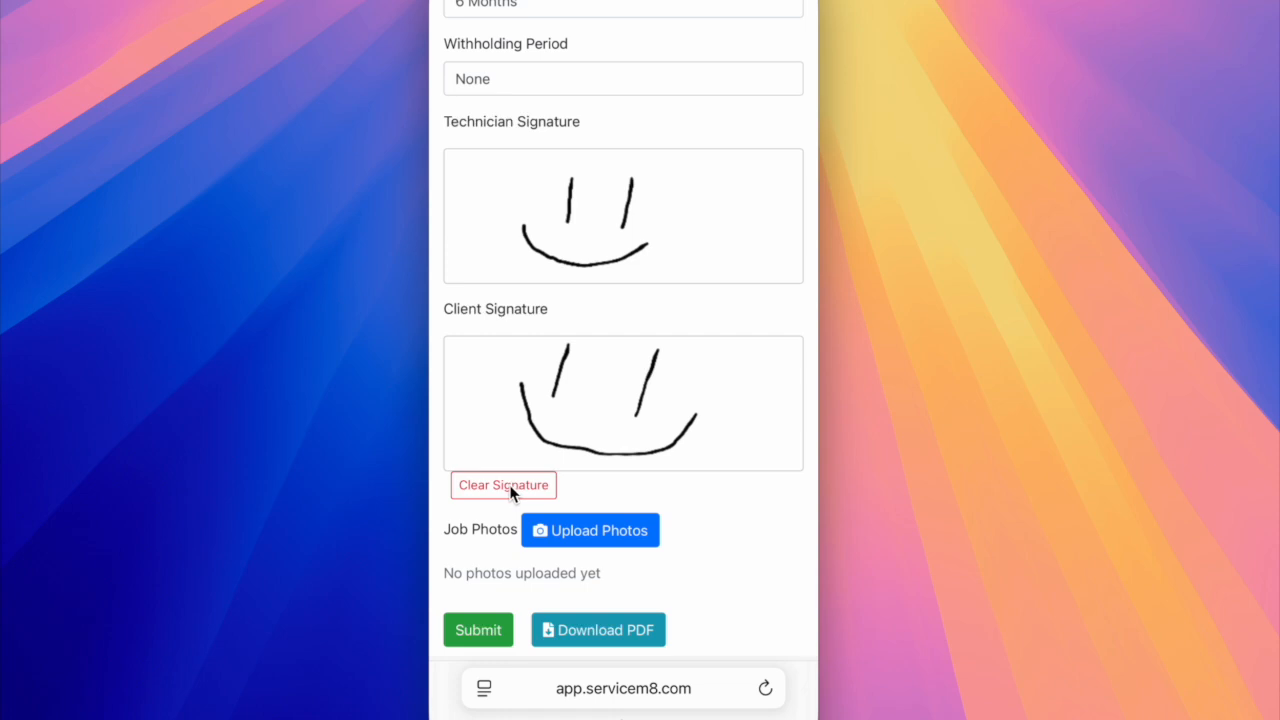
{"action": "left_click", "coordinate": [484, 629]}
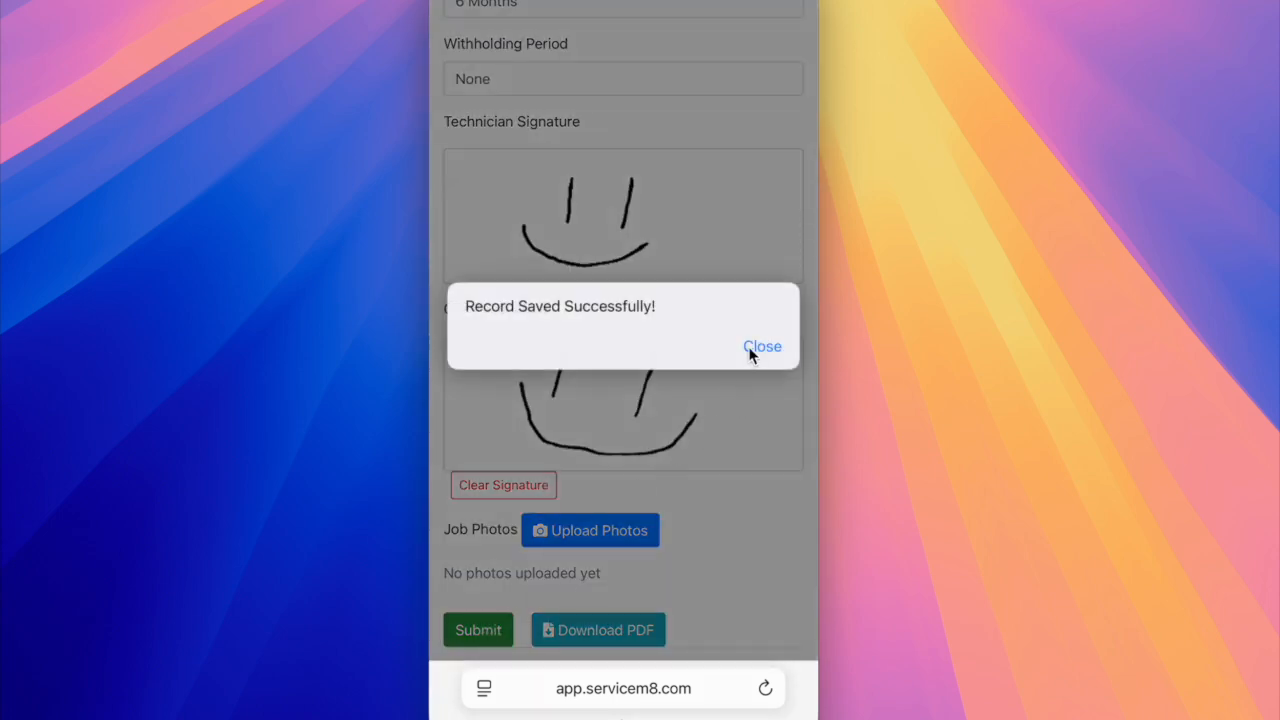
{"action": "left_click", "coordinate": [752, 348]}
View the record's Pest Management Advice Form PDF without sharing it, then close its browser tab to return to the record.
{"action": "left_click", "coordinate": [756, 396]}
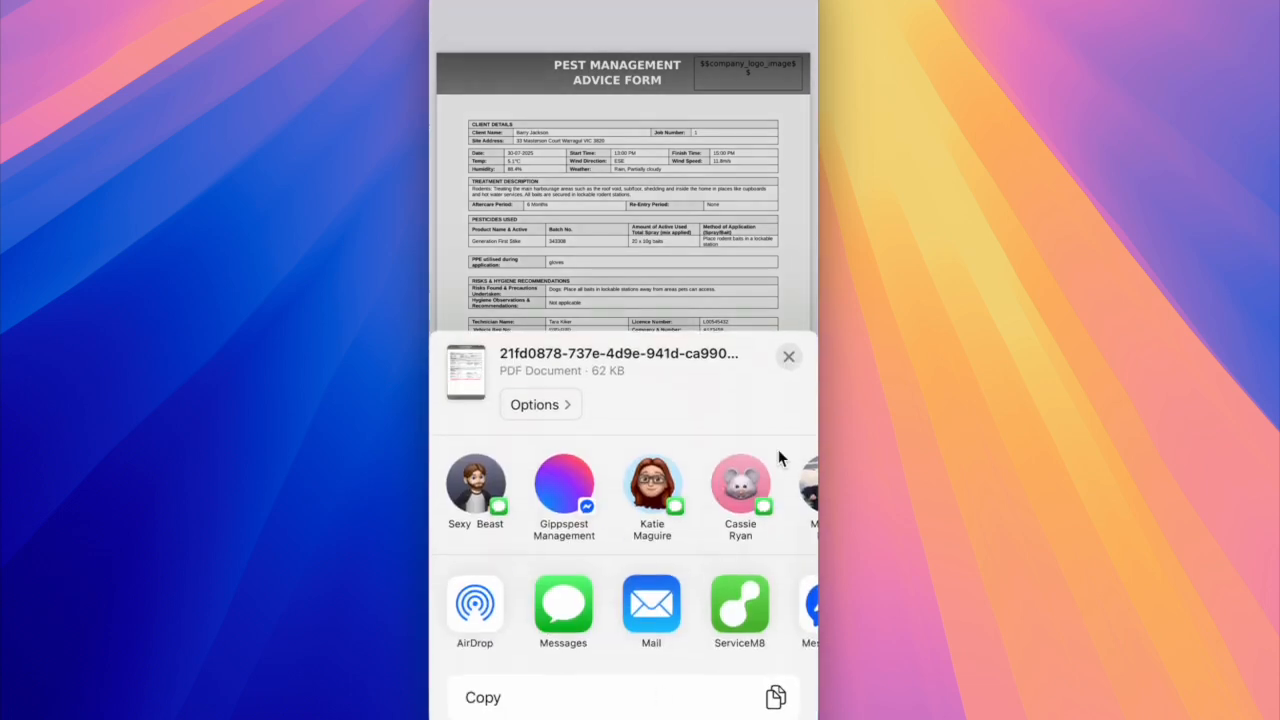
{"action": "left_click", "coordinate": [789, 354]}
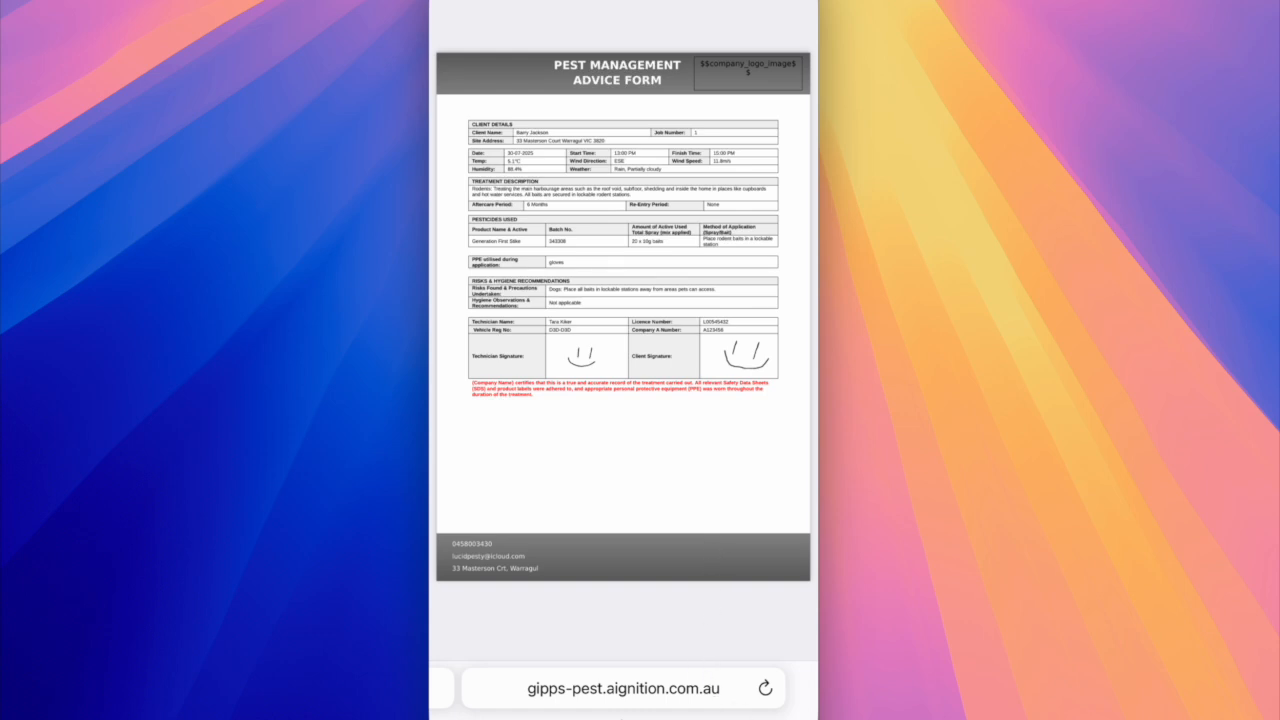
{"action": "left_click", "coordinate": [789, 718]}
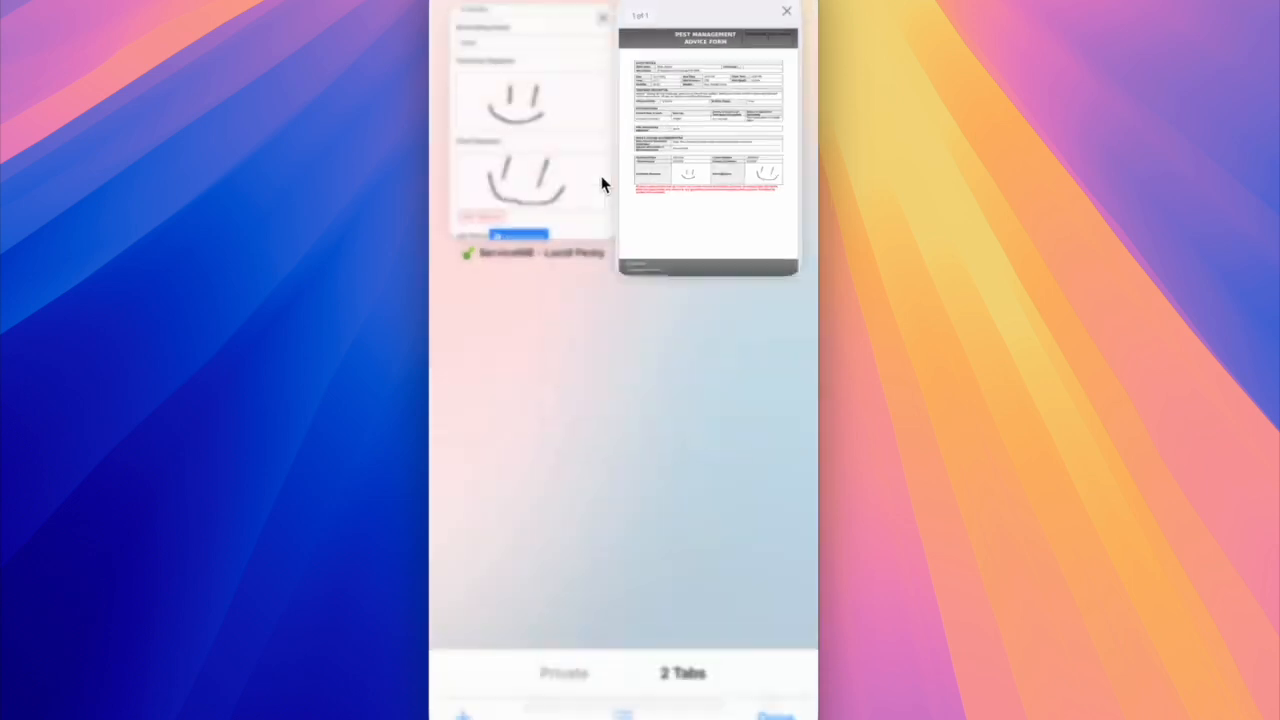
{"action": "left_click", "coordinate": [792, 7]}
{"action": "left_click", "coordinate": [694, 80]}
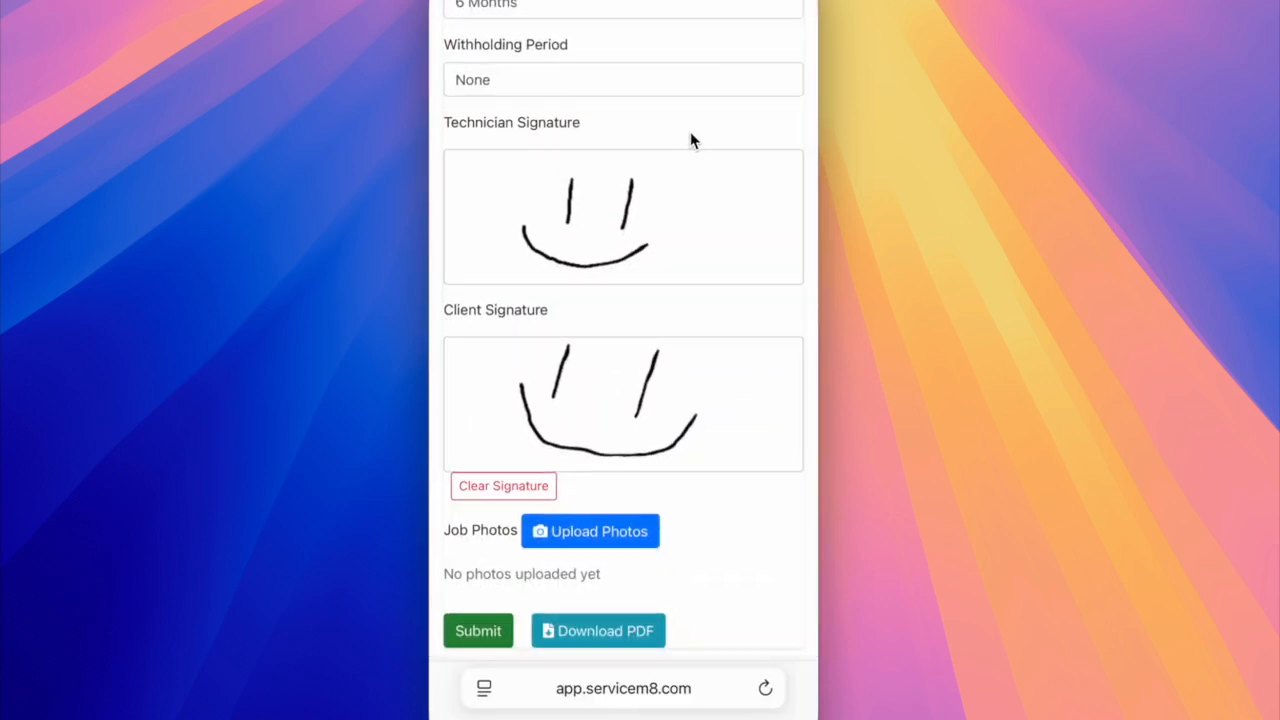
View the Pest Controller info page, then the Pest list that stores the selectable pests.
{"action": "scroll", "coordinate": [695, 137], "scroll_direction": "up", "scroll_amount": 5}
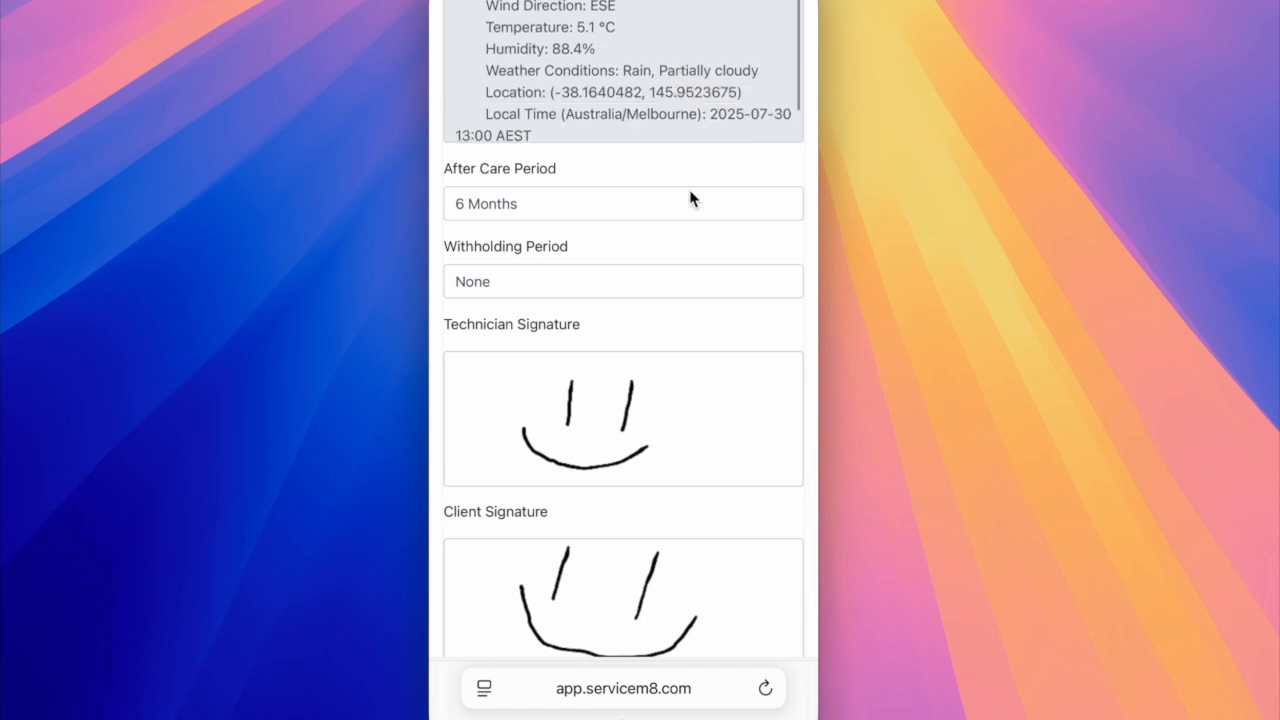
{"action": "scroll", "coordinate": [734, 143], "scroll_direction": "up", "scroll_amount": 5}
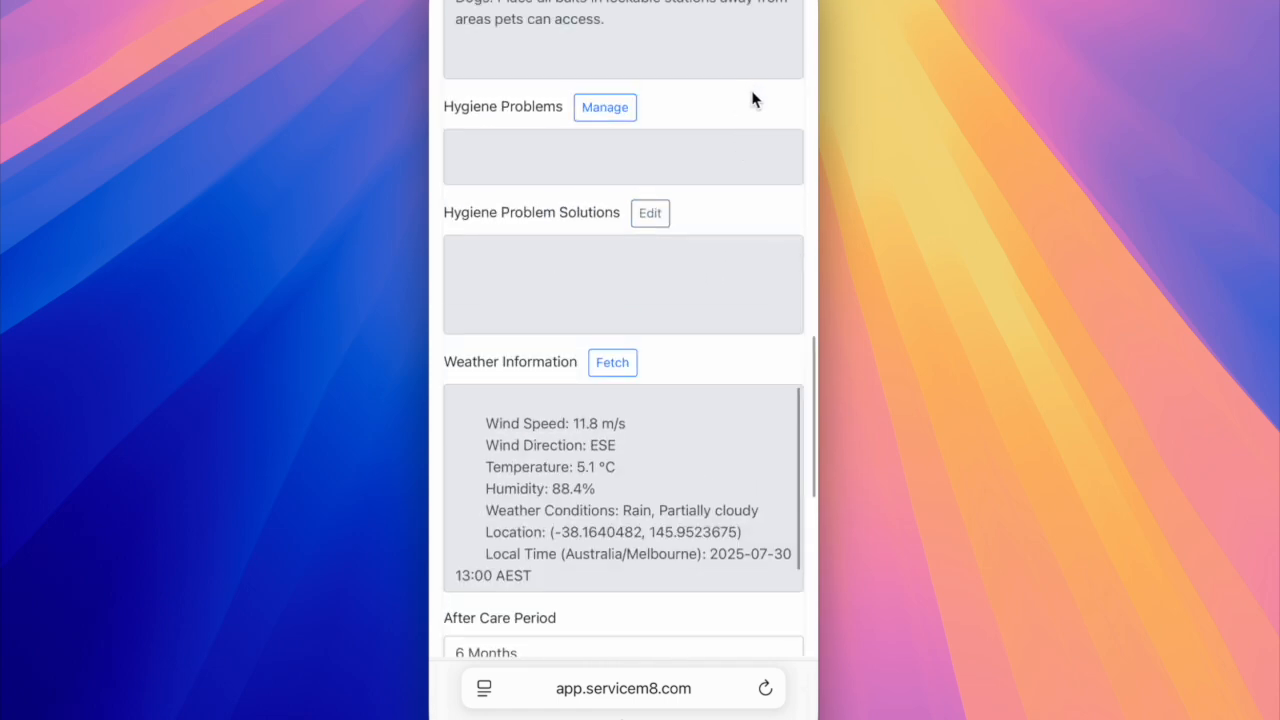
{"action": "scroll", "coordinate": [765, 80], "scroll_direction": "up", "scroll_amount": 10}
{"action": "scroll", "coordinate": [754, 77], "scroll_direction": "up", "scroll_amount": 10}
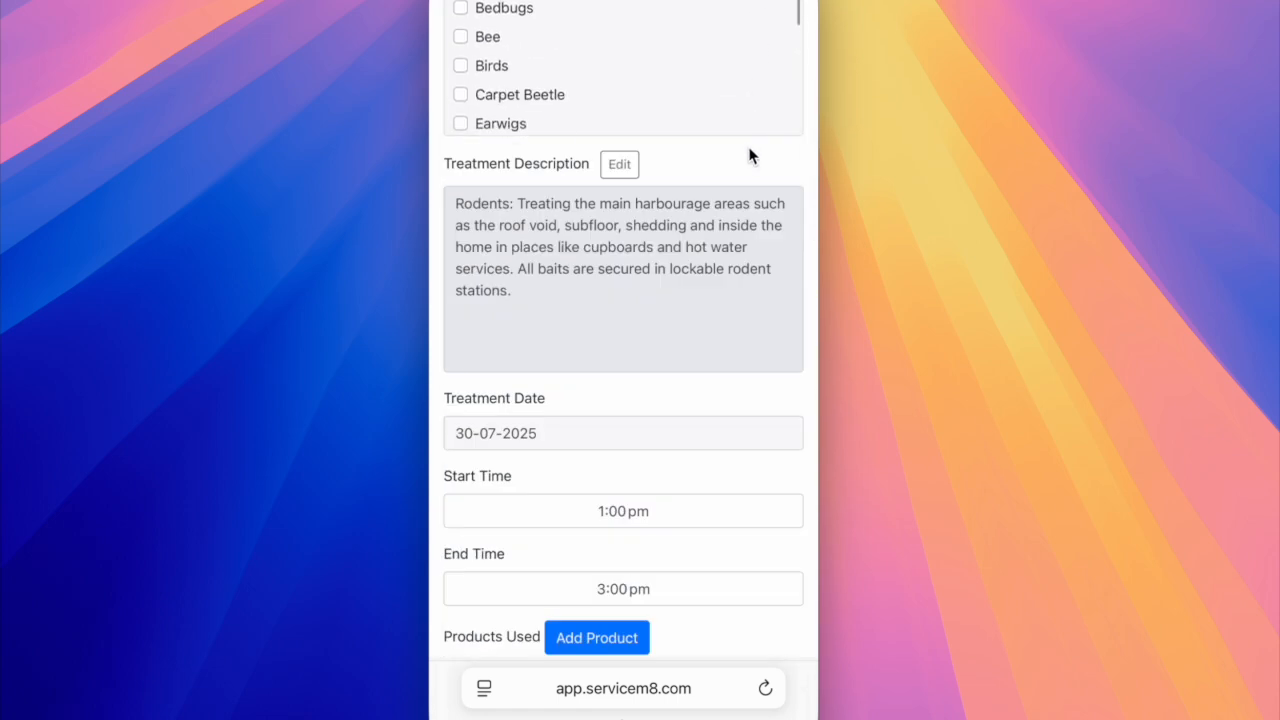
{"action": "scroll", "coordinate": [757, 77], "scroll_direction": "up", "scroll_amount": 5}
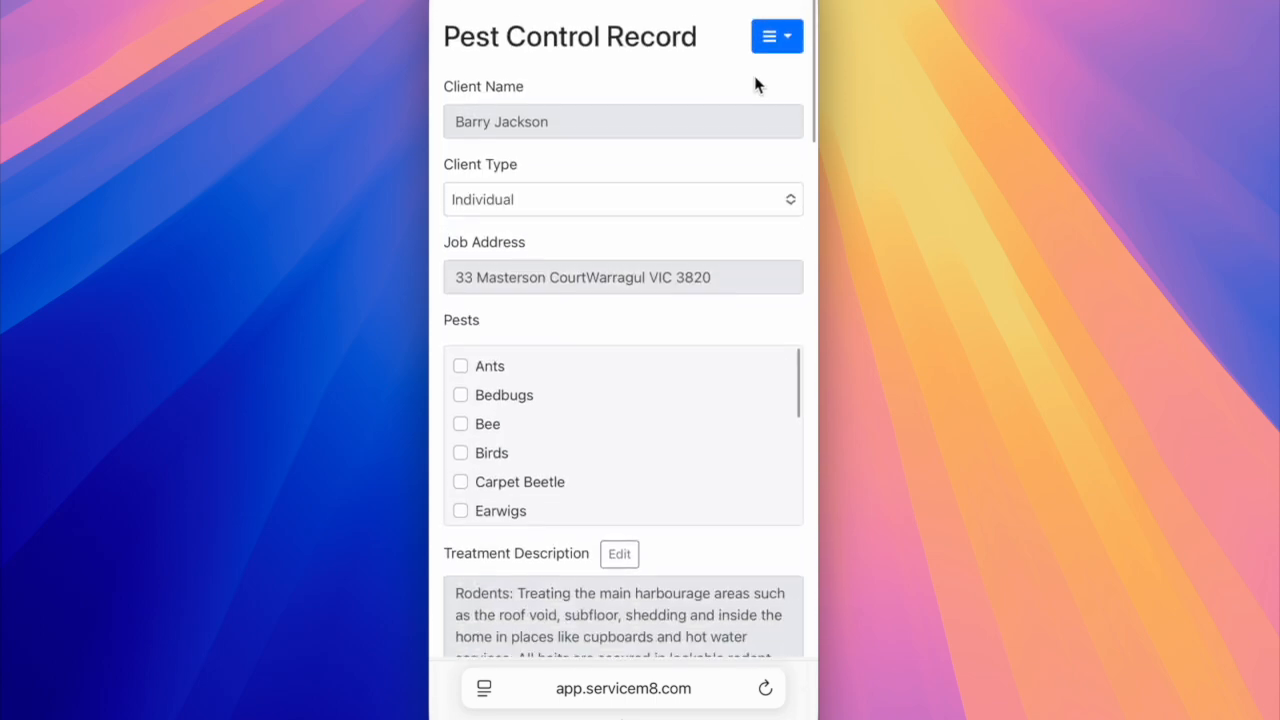
{"action": "left_click", "coordinate": [777, 30]}
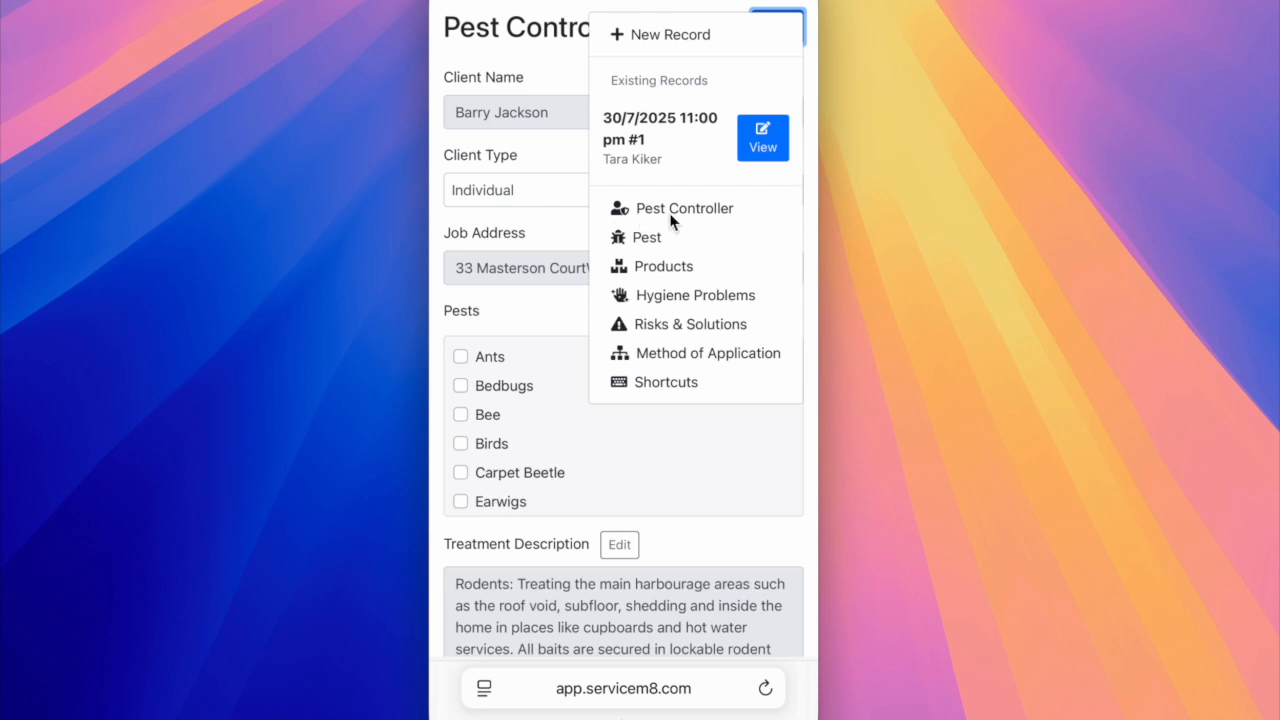
{"action": "left_click", "coordinate": [711, 211]}
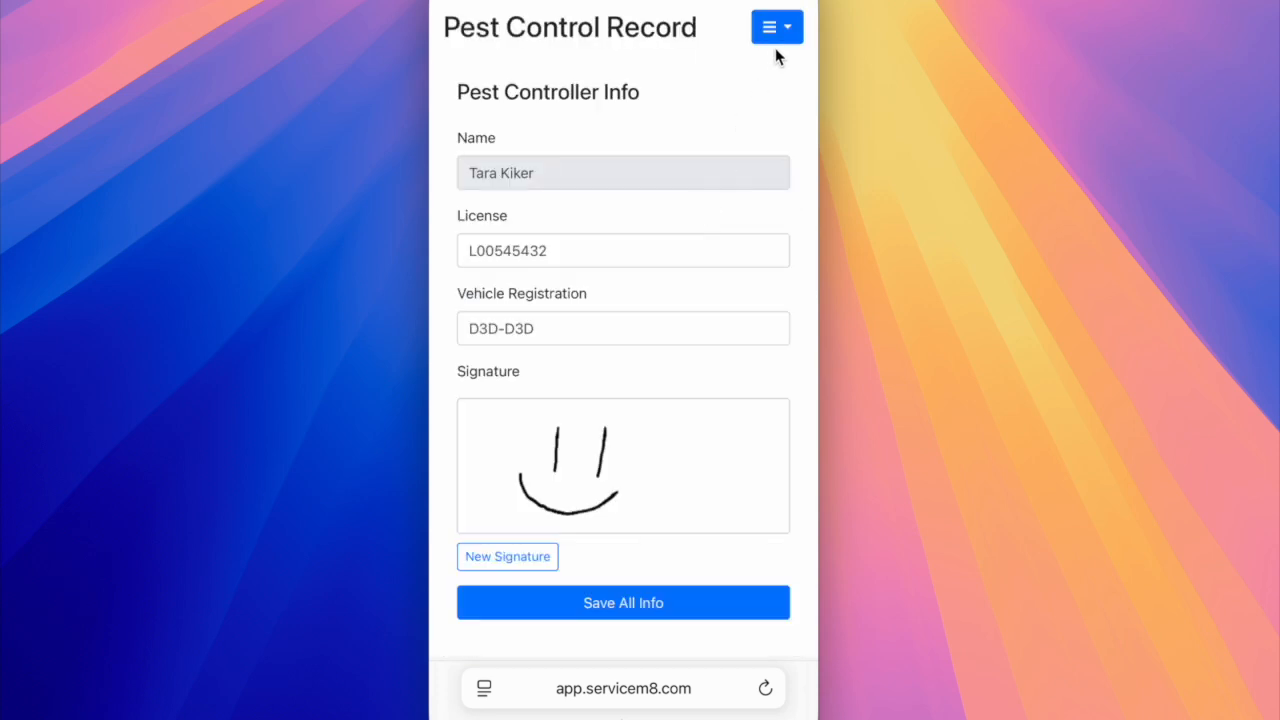
{"action": "left_click", "coordinate": [790, 30]}
{"action": "left_click", "coordinate": [654, 234]}
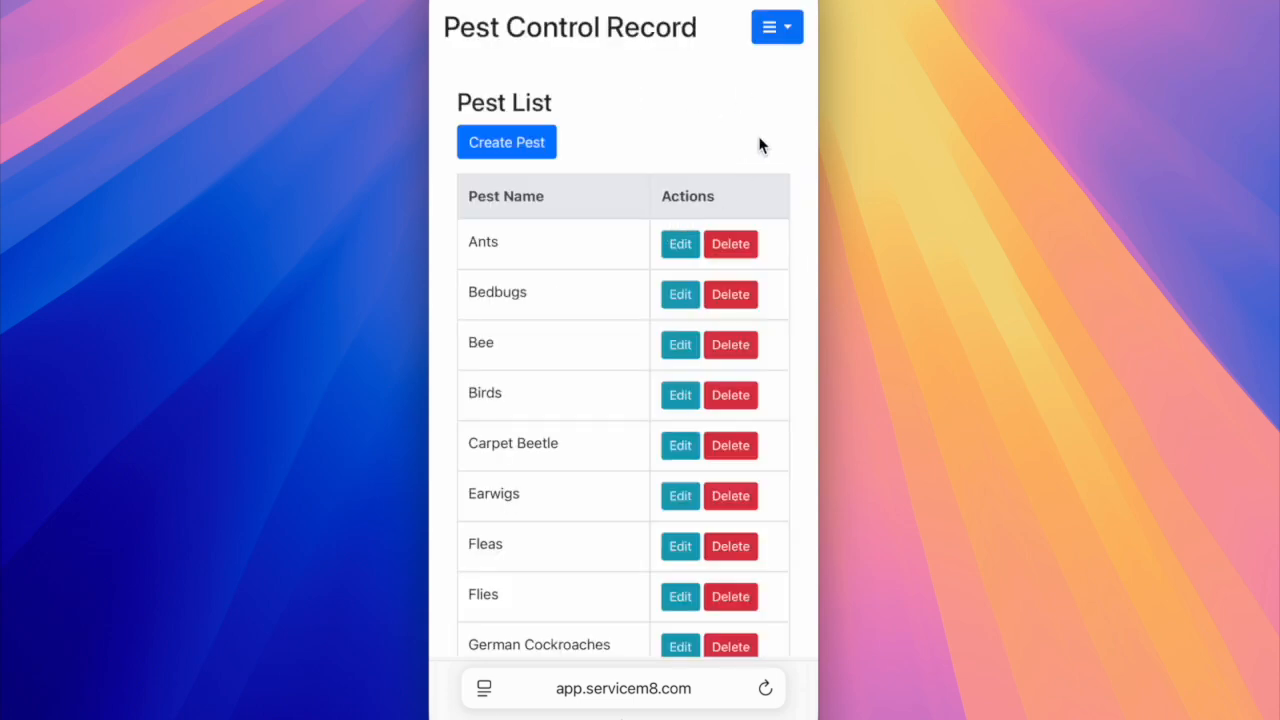
View the Products list and then the Hygiene Problems list.
{"action": "left_click", "coordinate": [783, 35]}
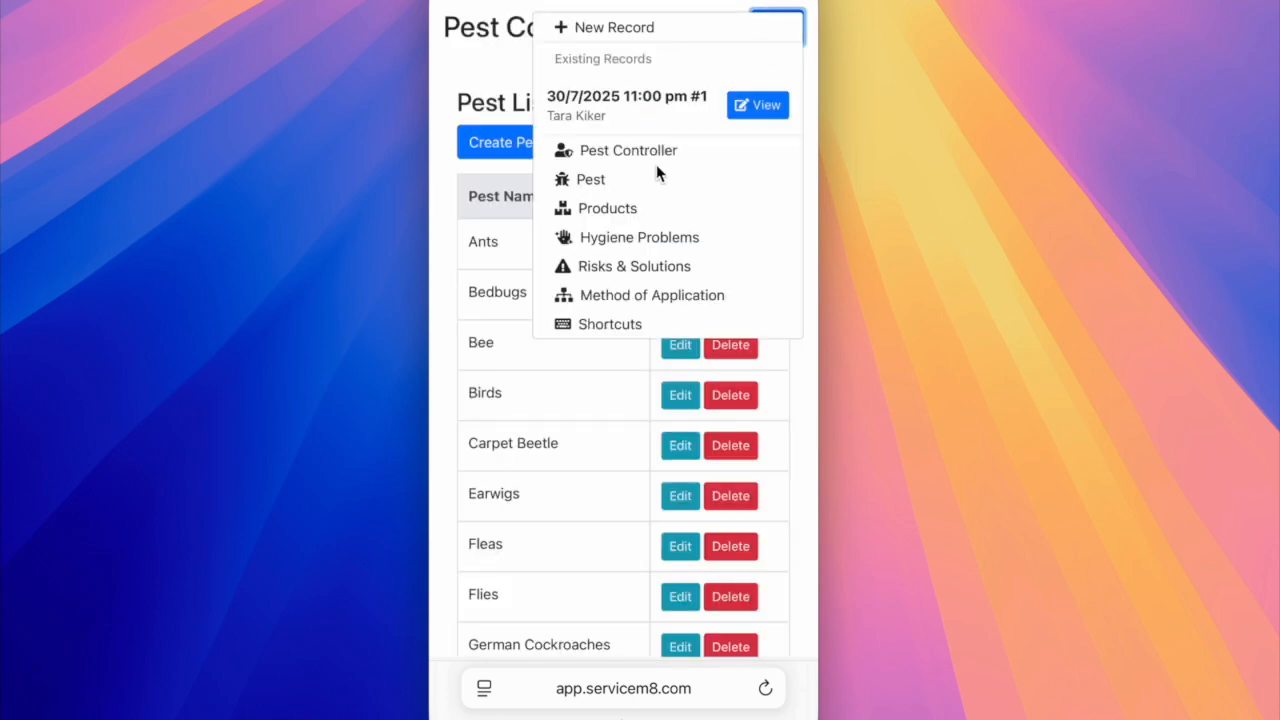
{"action": "left_click", "coordinate": [618, 211]}
{"action": "left_click", "coordinate": [785, 33]}
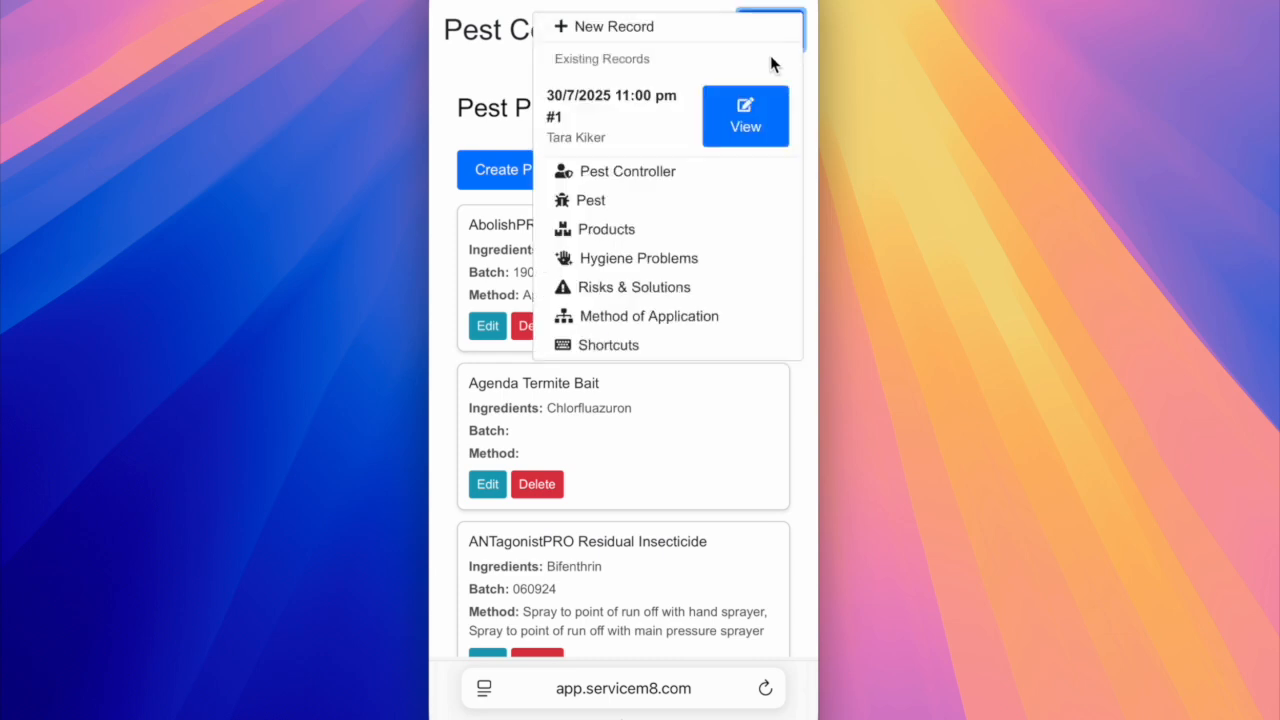
{"action": "left_click", "coordinate": [638, 260]}
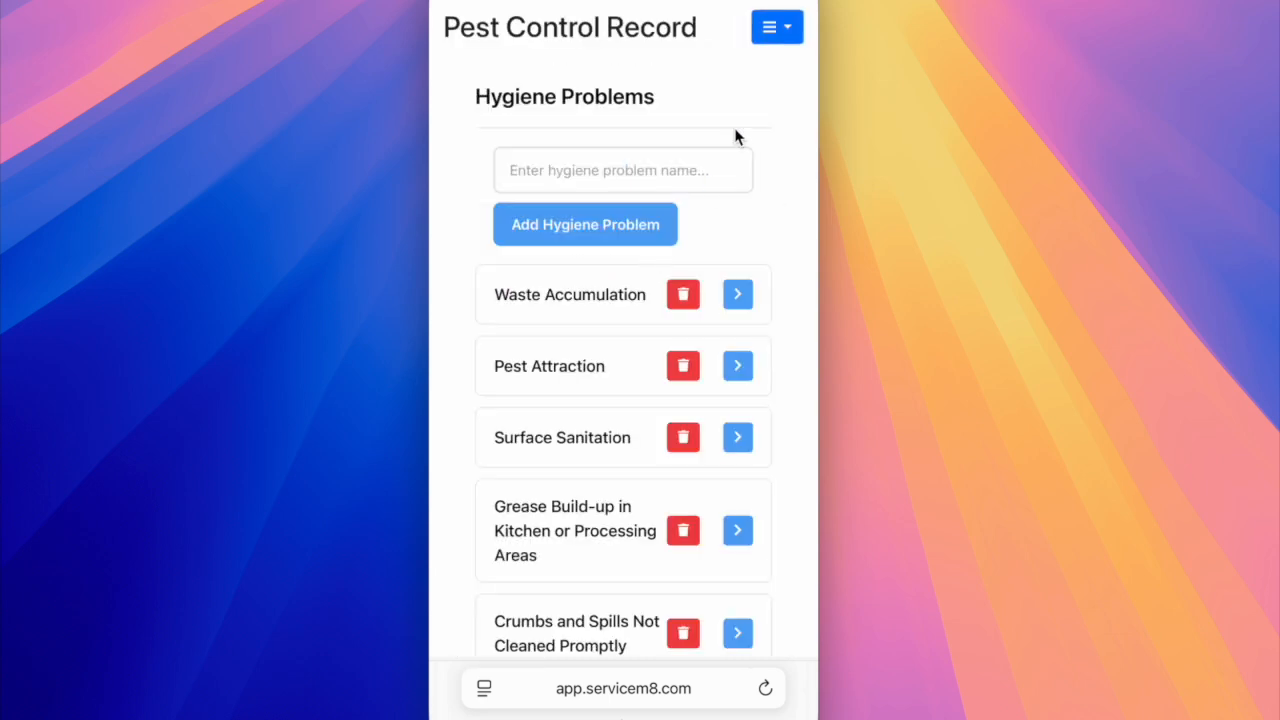
View the Method of Application list, then reopen the existing record dated 30/7/2025 11:00 pm #1.
{"action": "left_click", "coordinate": [779, 30]}
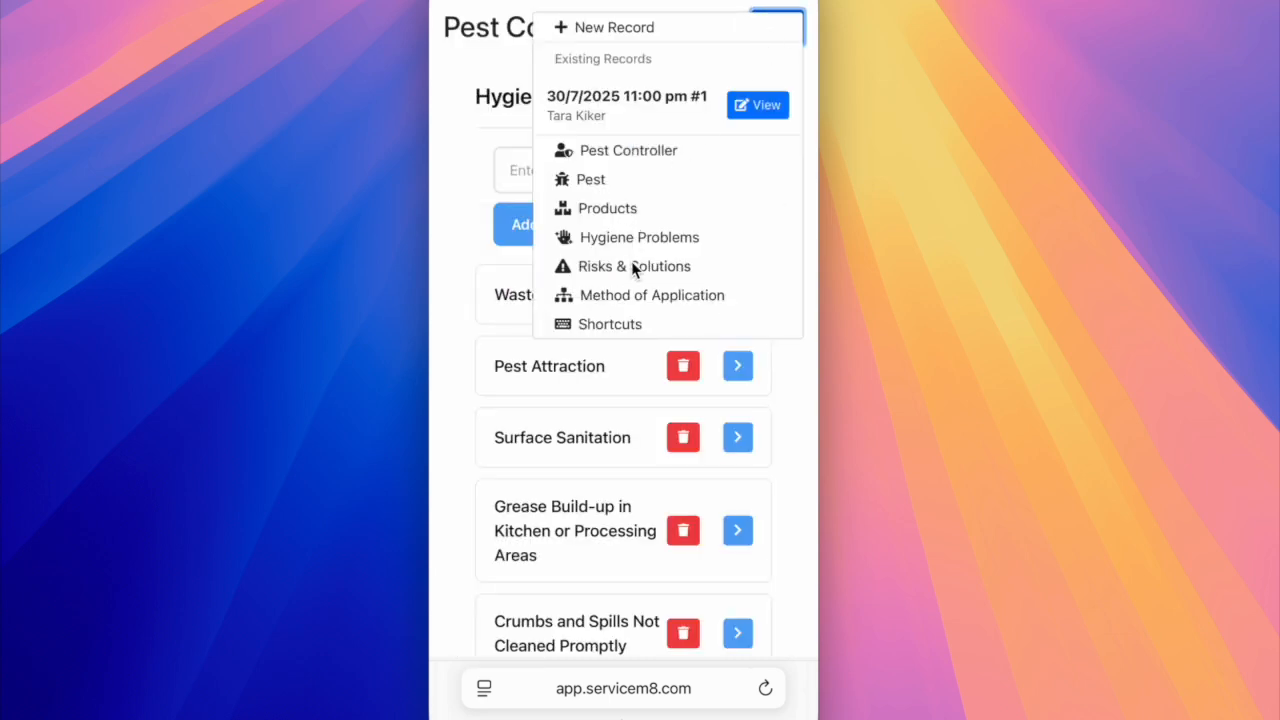
{"action": "left_click", "coordinate": [643, 301]}
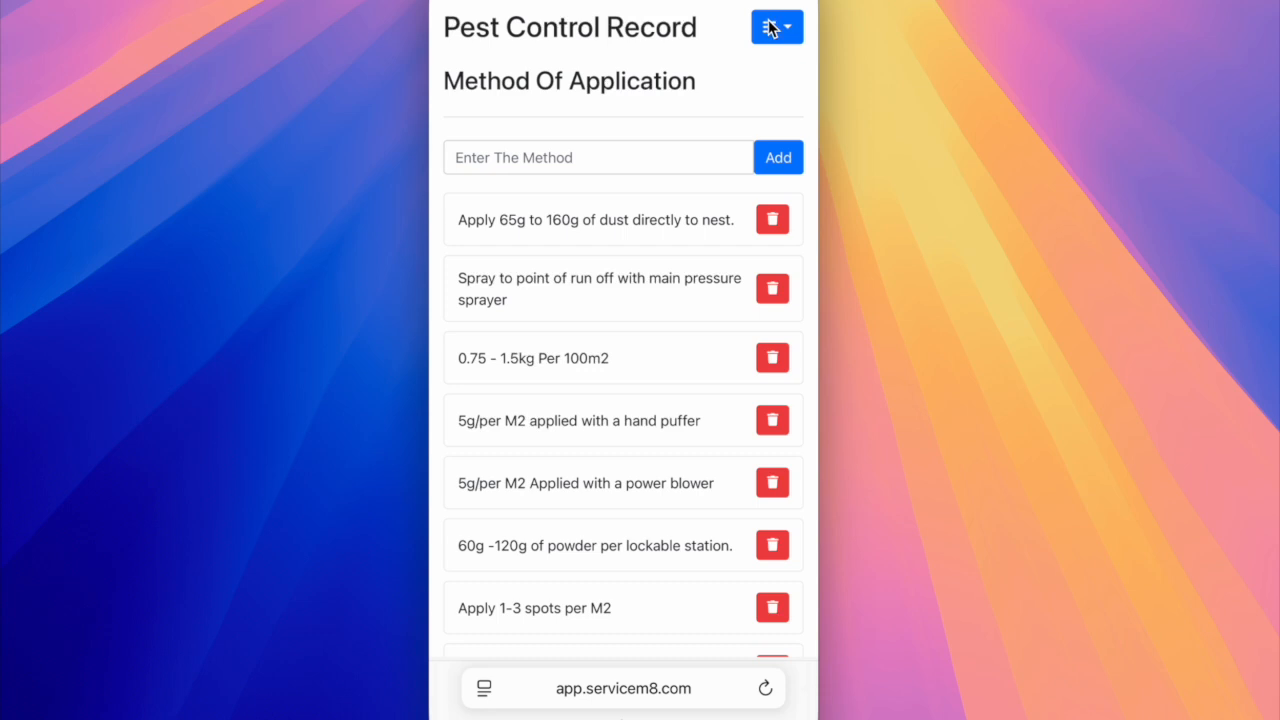
{"action": "left_click", "coordinate": [770, 32]}
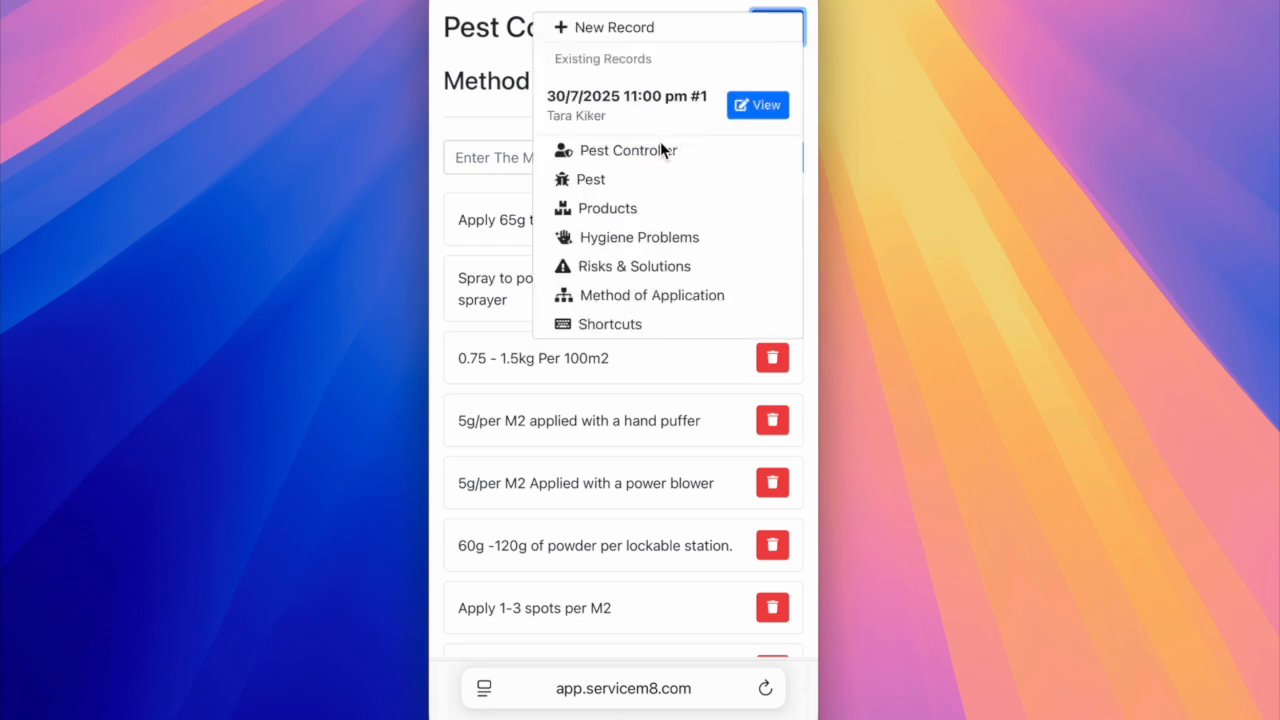
{"action": "left_click", "coordinate": [760, 105]}
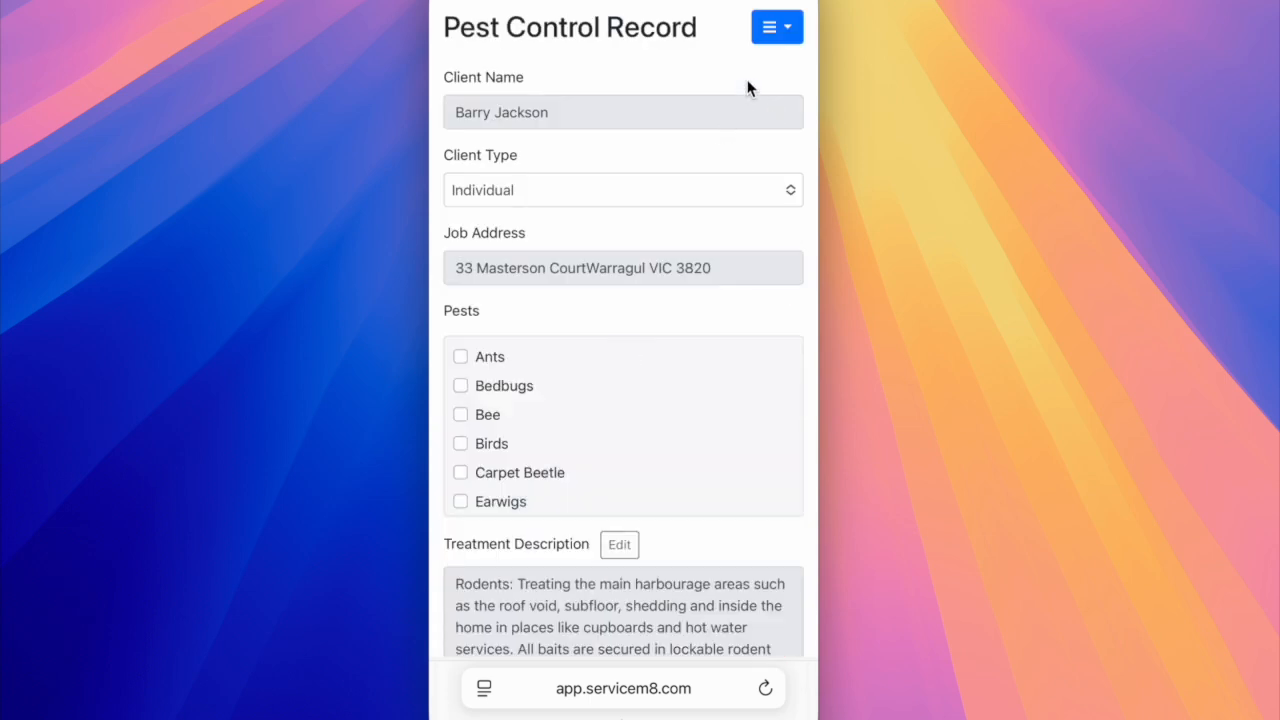